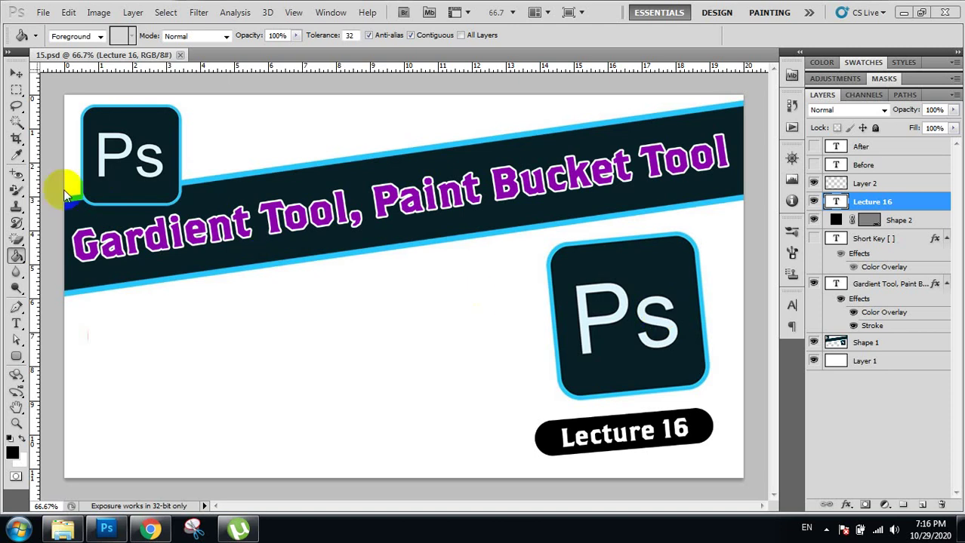
# Swap the Paint Bucket for the Gradient Tool from the toolbox flyout
pyautogui.rightClick(17, 257)
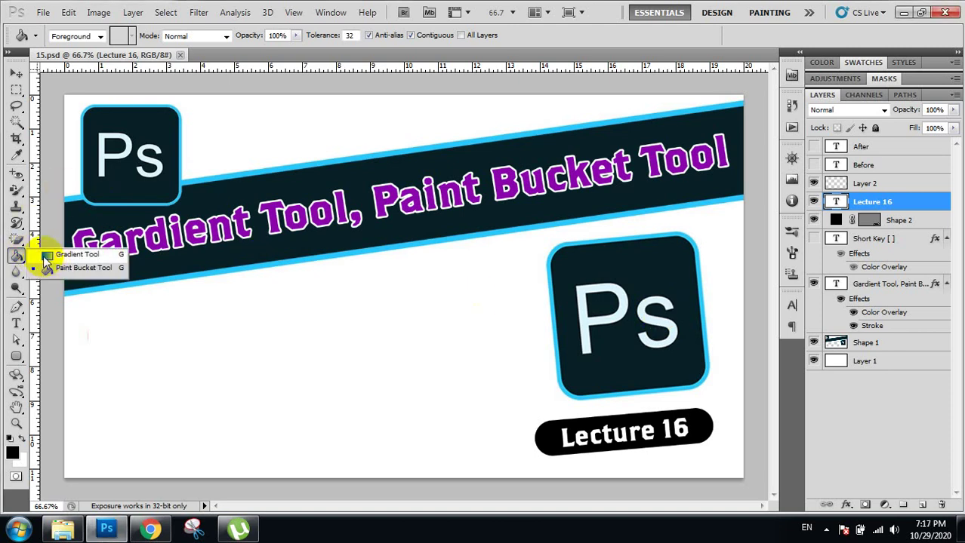
pyautogui.click(47, 256)
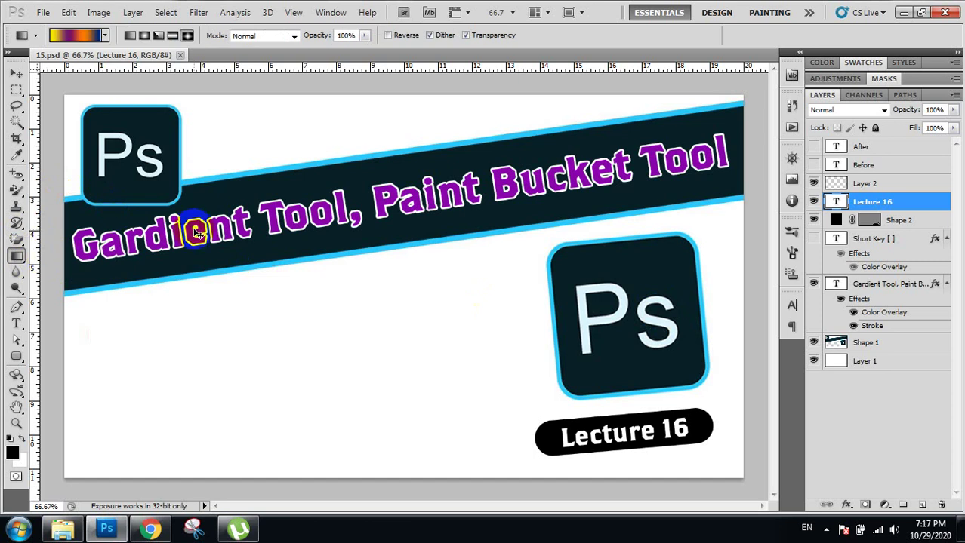
# Create a new document 8 × 4 inches at 600 pixels/inch
pyautogui.hotkey('ctrl', 'n')
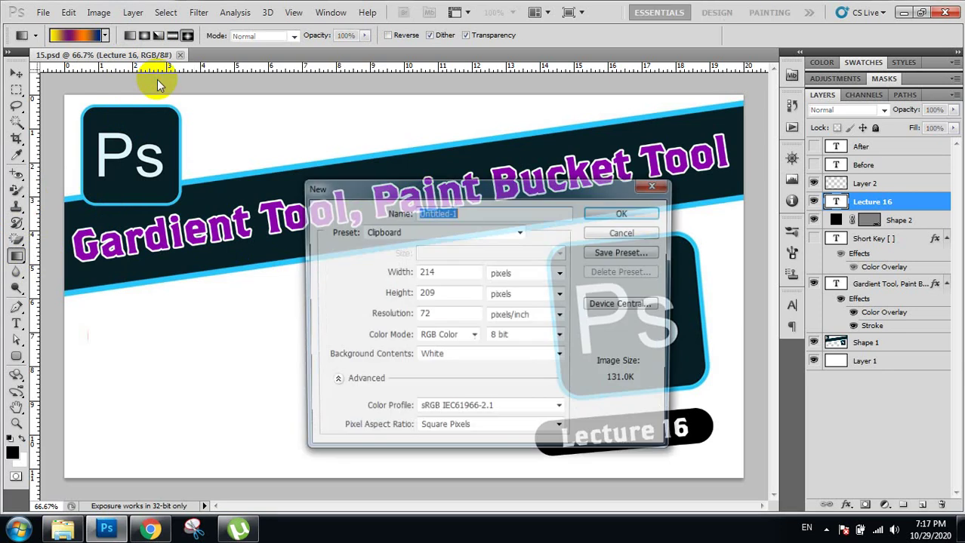
pyautogui.moveTo(410, 200); pyautogui.dragTo(368, 95)
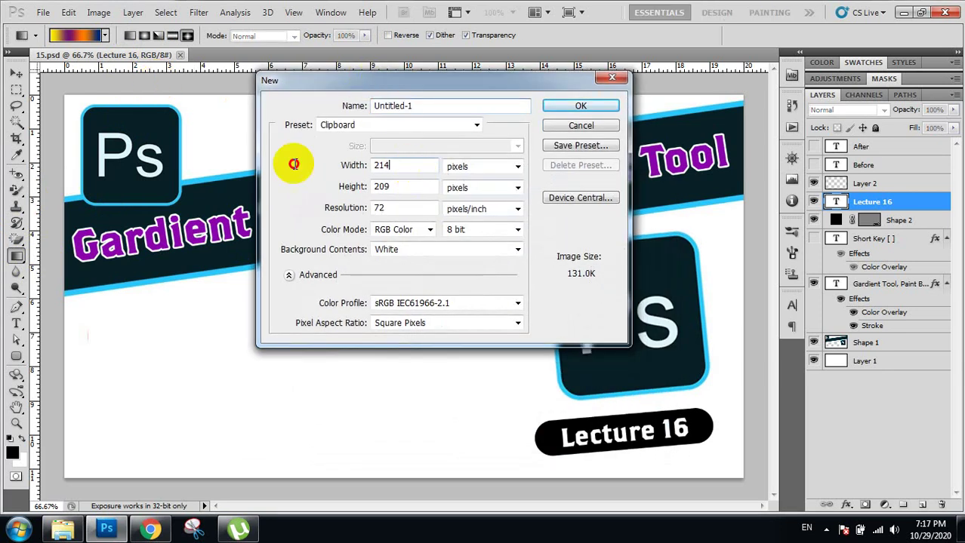
pyautogui.press('Tab')
pyautogui.press('Tab')
pyautogui.write('8')
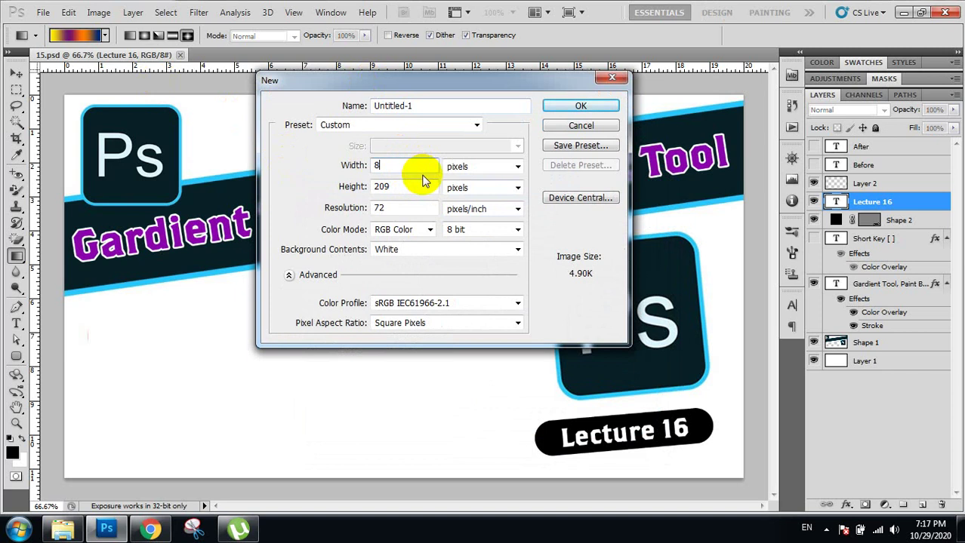
pyautogui.click(453, 167)
pyautogui.click(446, 191)
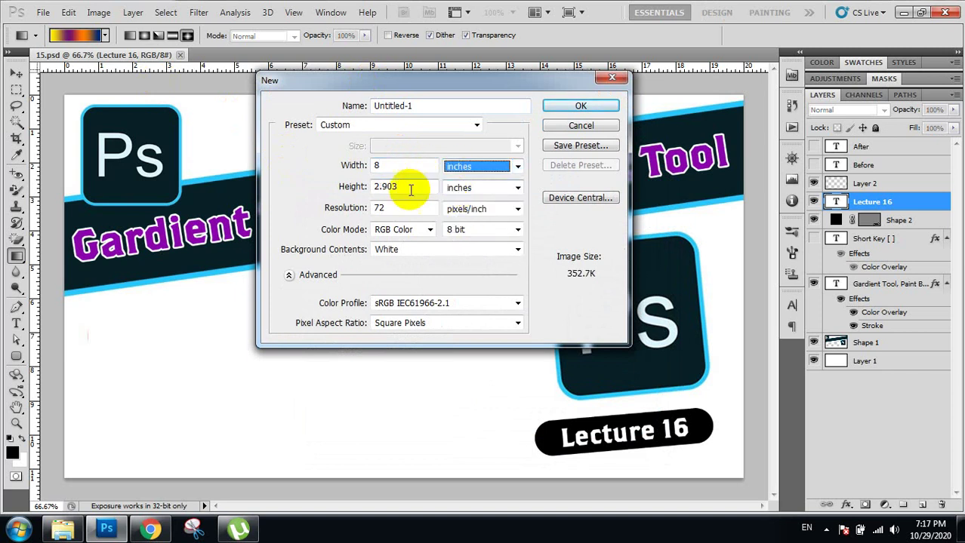
pyautogui.press('Tab')
pyautogui.write('4')
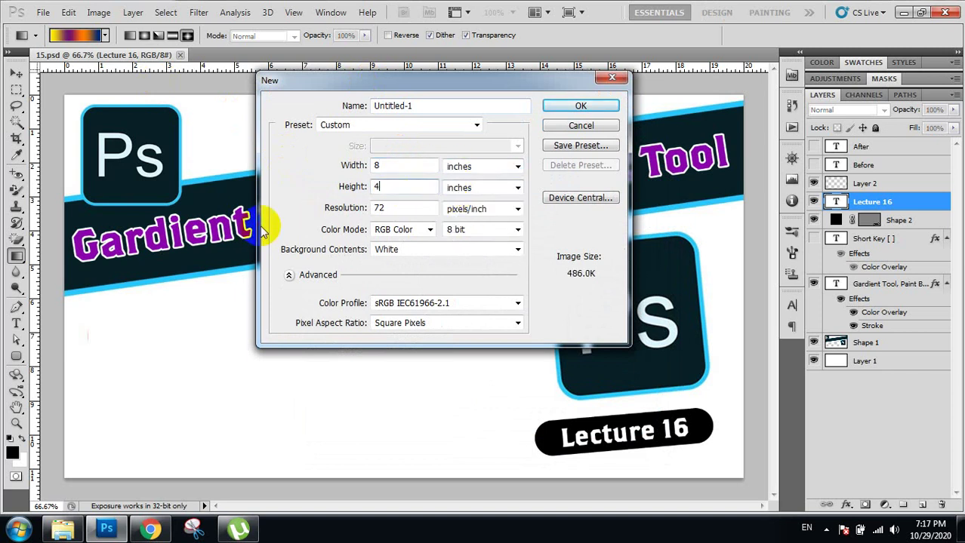
pyautogui.click(343, 209)
pyautogui.write('600')
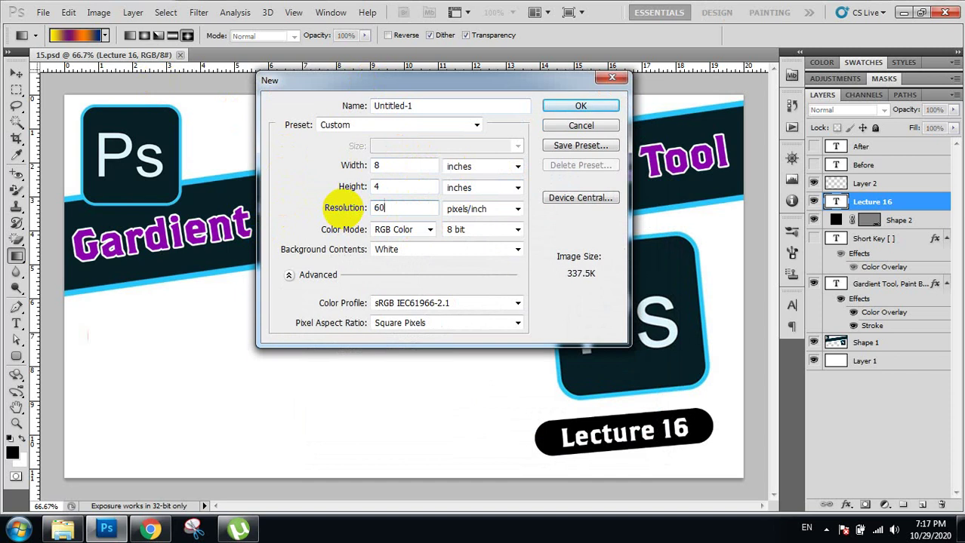
pyautogui.click(574, 106)
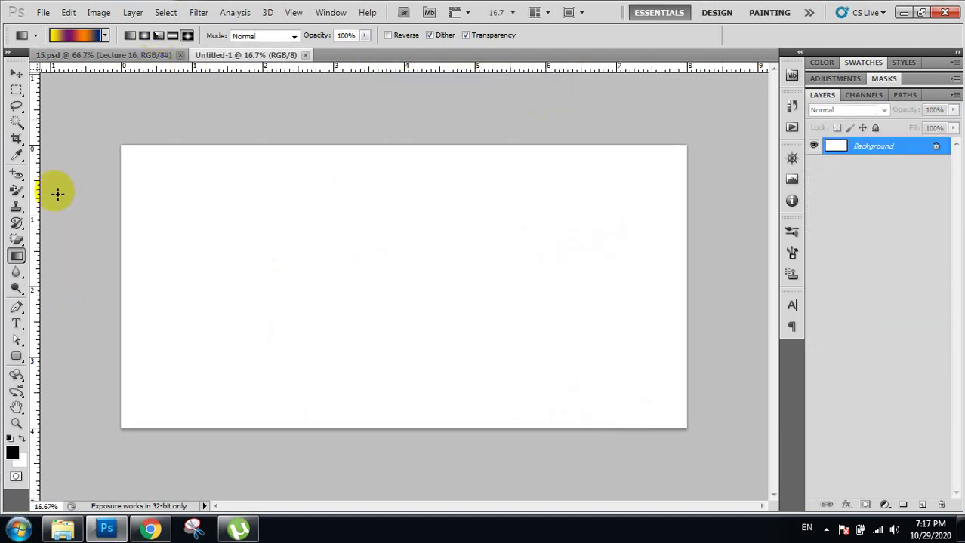
# Keep the Gradient Tool active and browse the gradient preset picker
pyautogui.rightClick(16, 260)
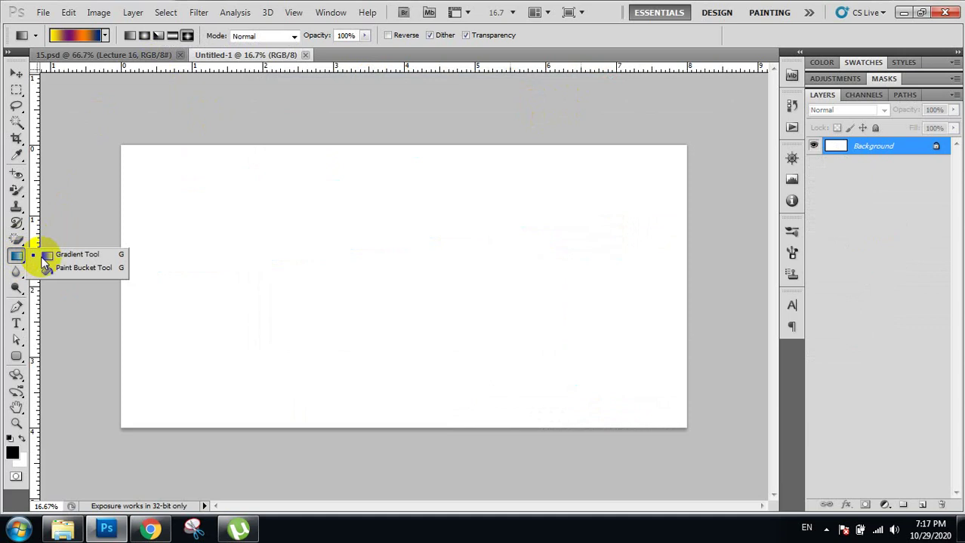
pyautogui.click(46, 256)
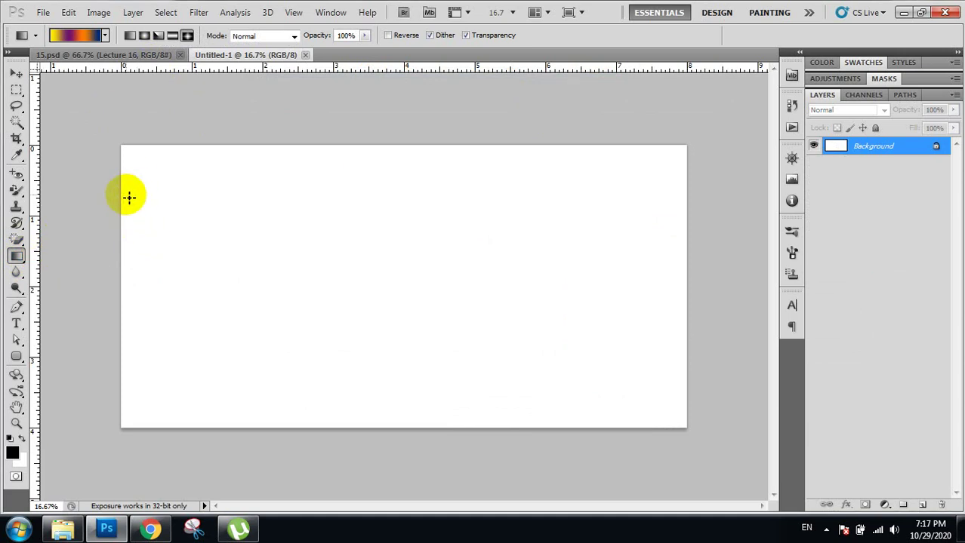
pyautogui.click(105, 35)
pyautogui.click(105, 35)
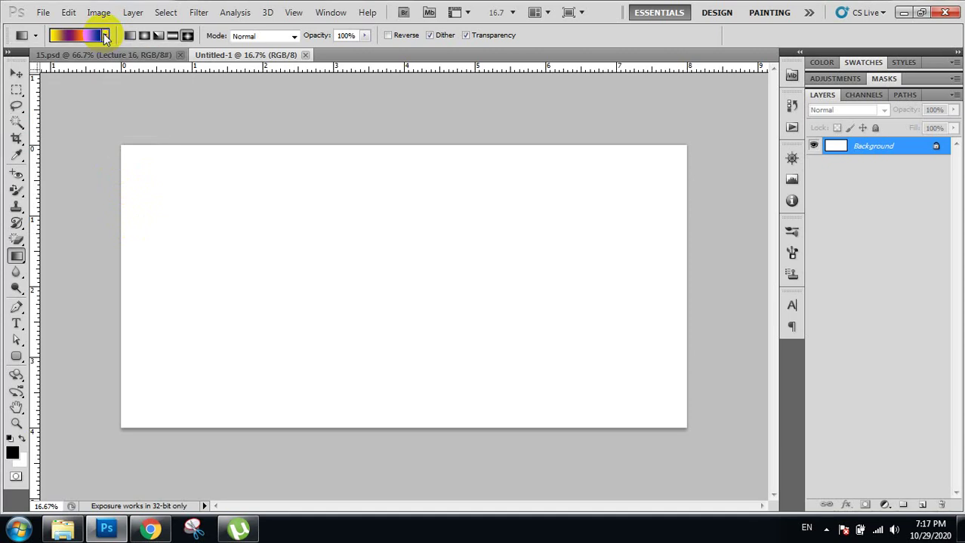
pyautogui.click(105, 36)
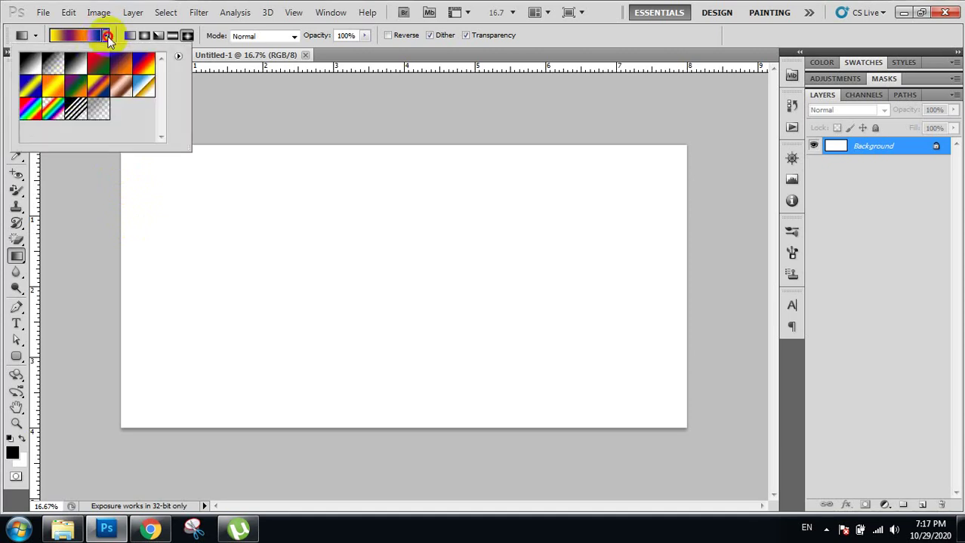
pyautogui.click(118, 272)
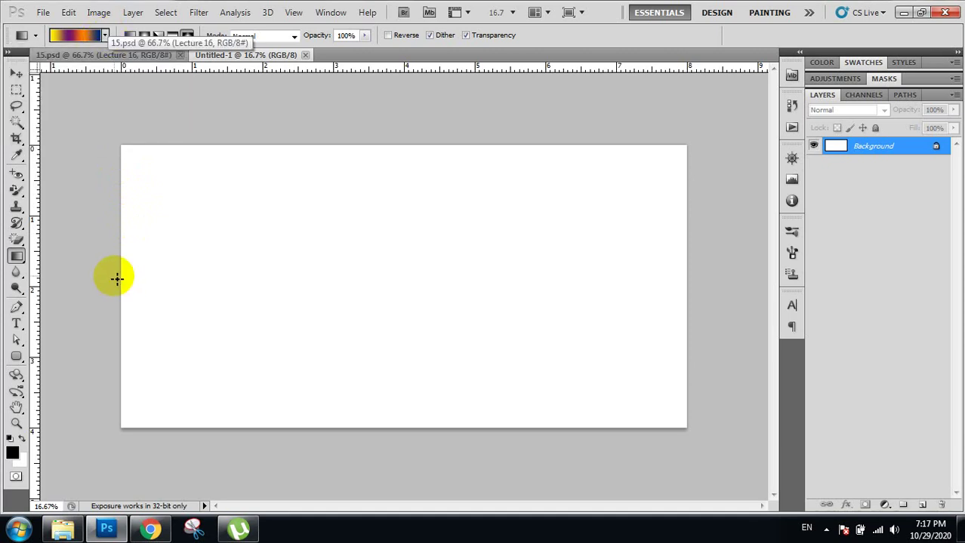
# Try a full-width gradient and a diamond gradient on the canvas, undoing each
pyautogui.moveTo(115, 275); pyautogui.dragTo(717, 272)
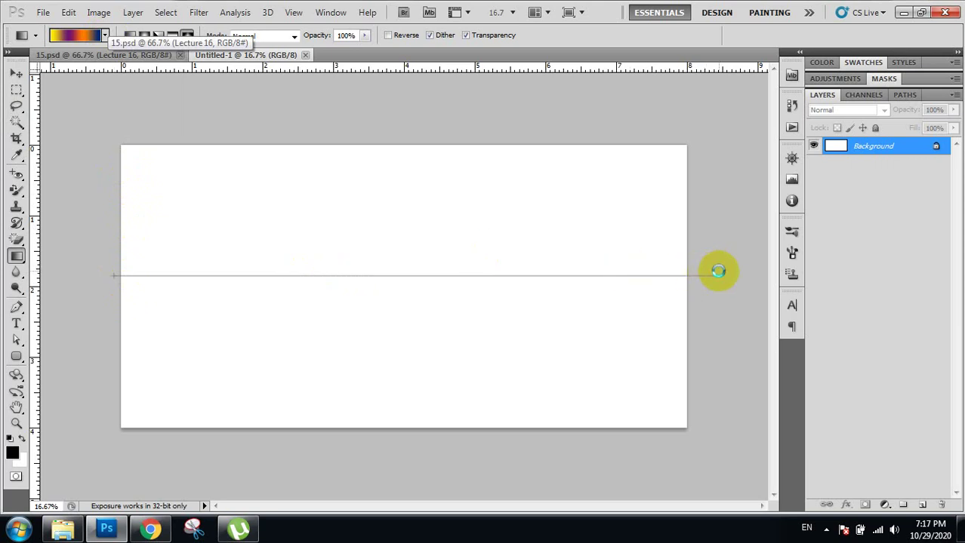
pyautogui.moveTo(718, 272); pyautogui.dragTo(721, 273)
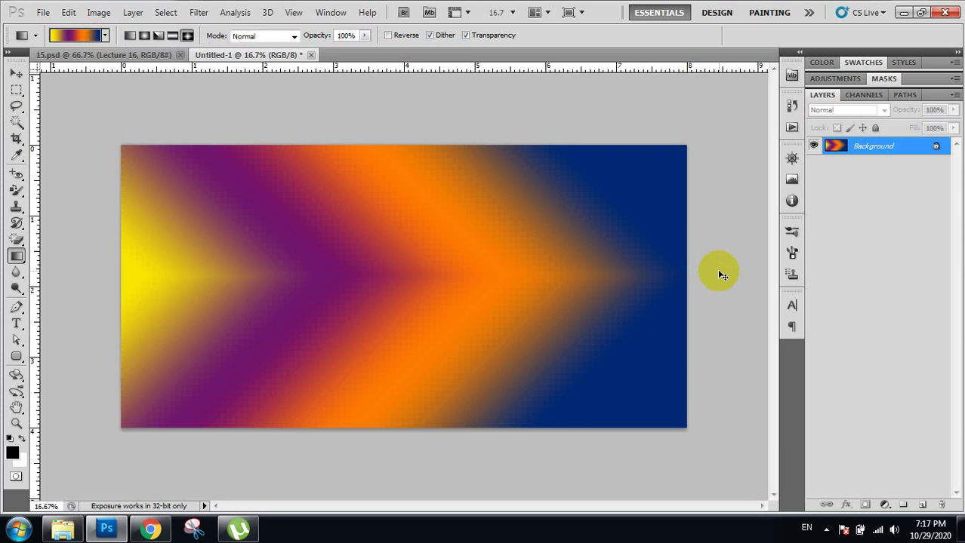
pyautogui.hotkey('ctrl', 'z')
pyautogui.moveTo(359, 158); pyautogui.dragTo(357, 247)
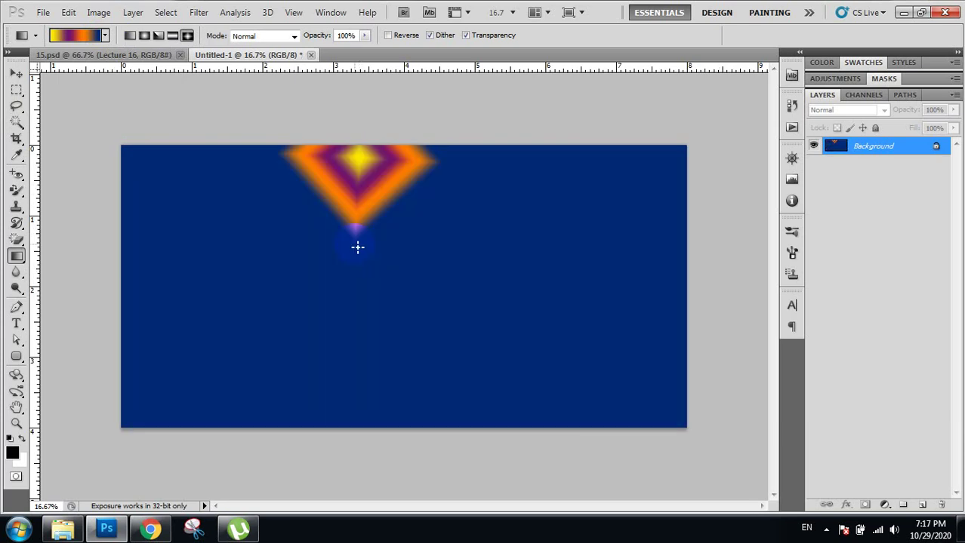
pyautogui.hotkey('ctrl', 'z')
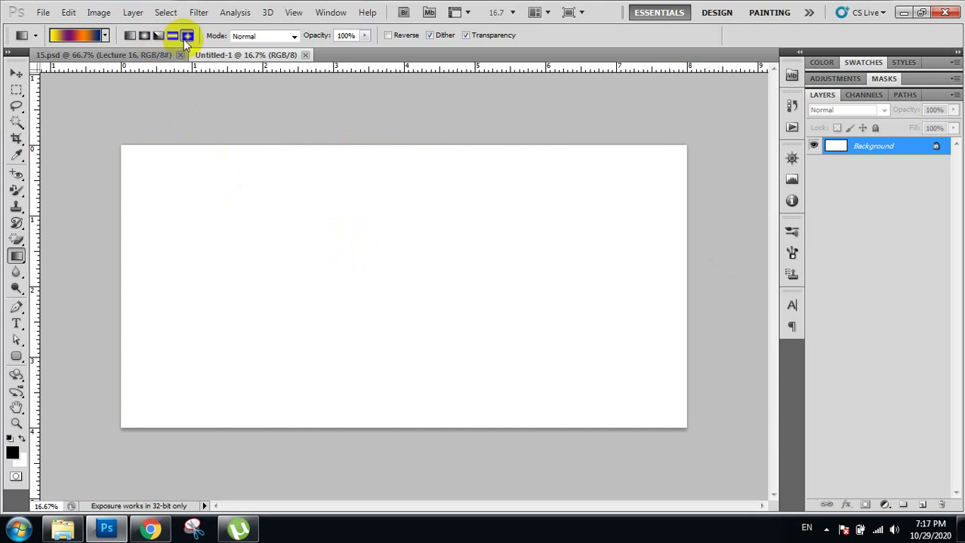
# Switch to Linear Gradient and try several directions, undoing each fill
pyautogui.click(130, 36)
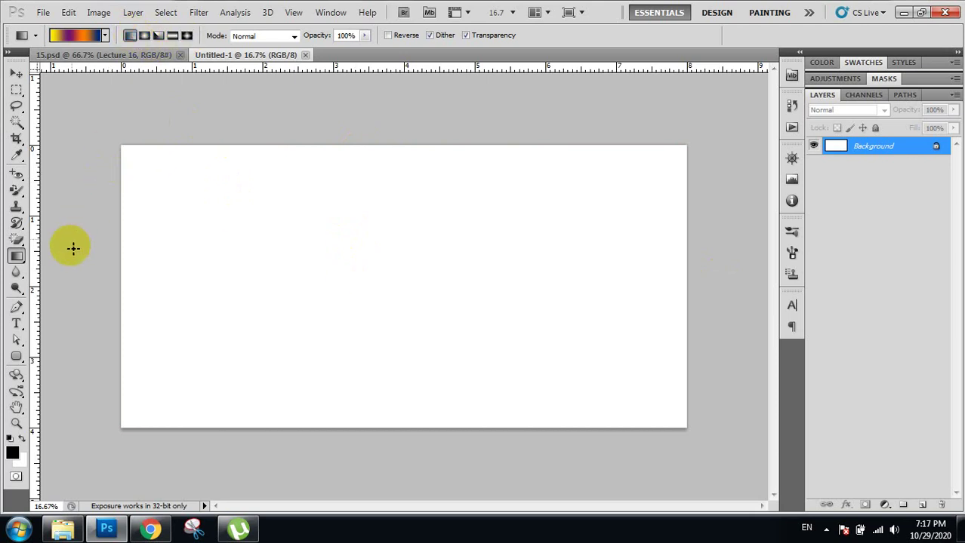
pyautogui.moveTo(69, 244)
pyautogui.mouseDown()
pyautogui.moveTo(435, 311)
pyautogui.moveTo(521, 269)
pyautogui.mouseUp()
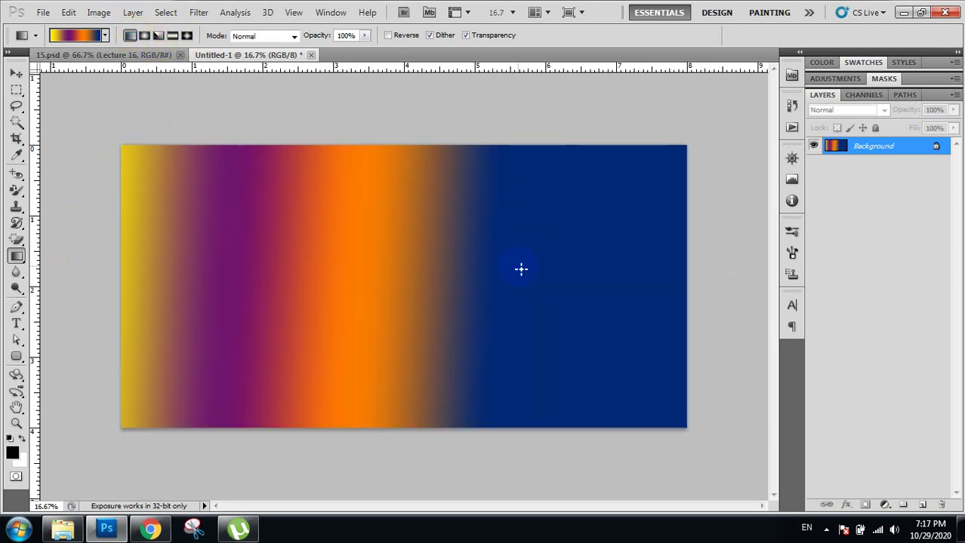
pyautogui.hotkey('ctrl', 'z')
pyautogui.moveTo(99, 293); pyautogui.dragTo(578, 234)
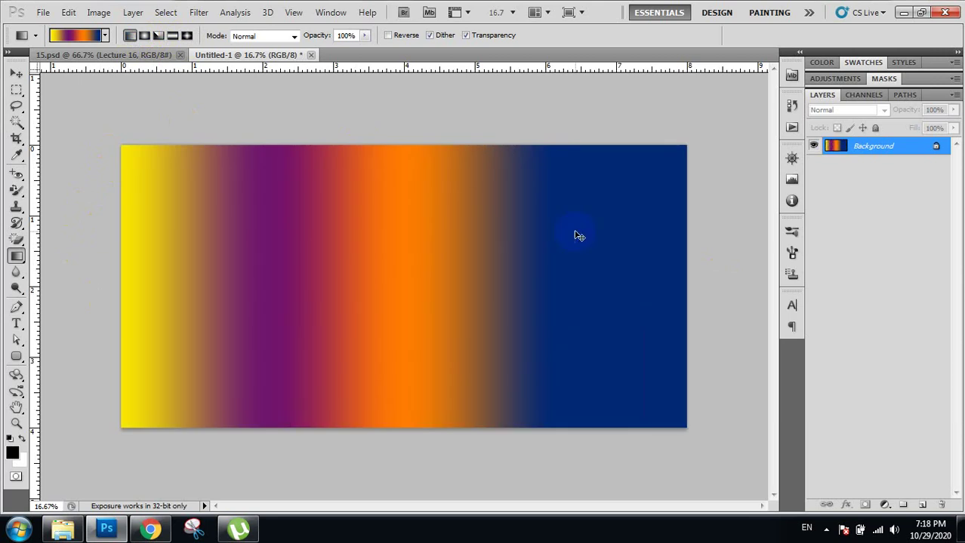
pyautogui.hotkey('ctrl', 'z')
pyautogui.moveTo(464, 151); pyautogui.dragTo(375, 231)
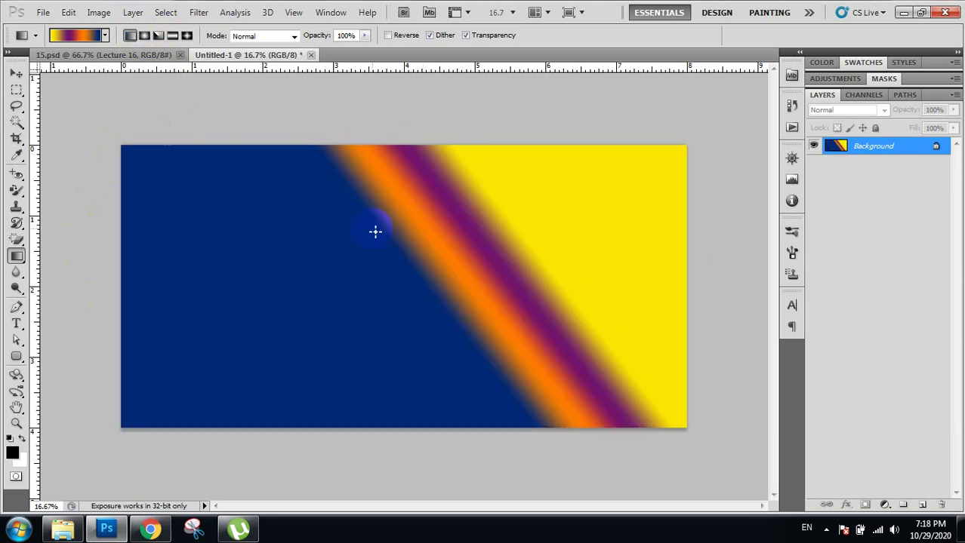
pyautogui.hotkey('ctrl', 'z')
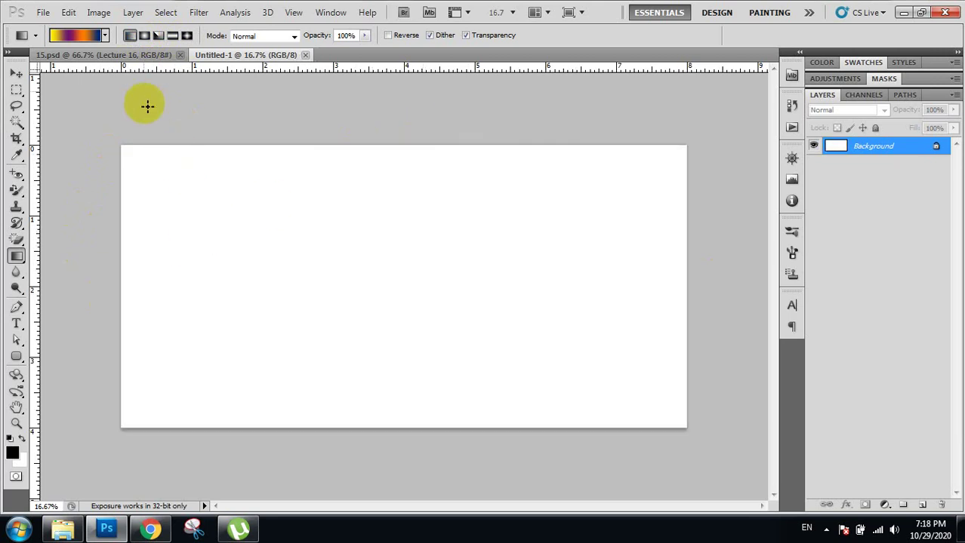
pyautogui.moveTo(134, 153); pyautogui.dragTo(208, 189)
pyautogui.hotkey('ctrl', 'z')
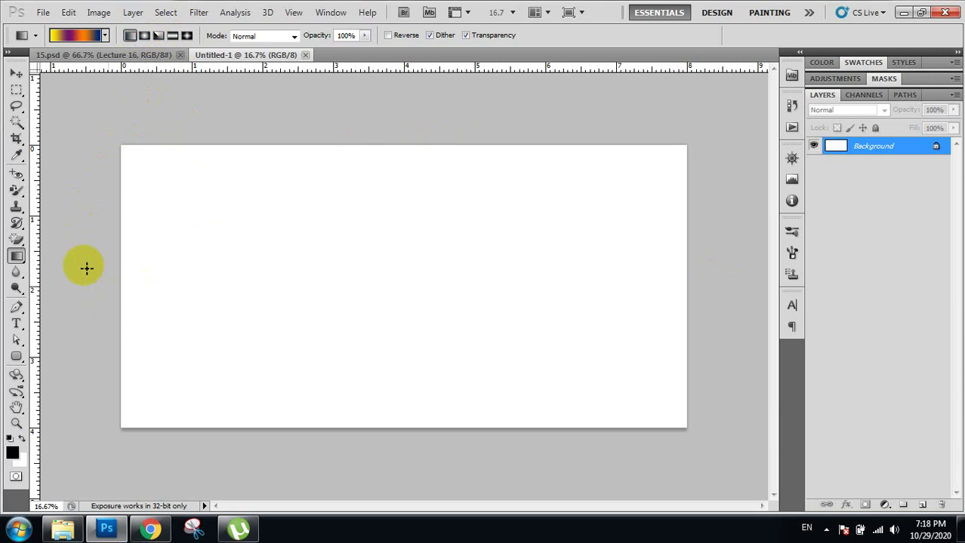
pyautogui.moveTo(84, 265); pyautogui.dragTo(471, 267)
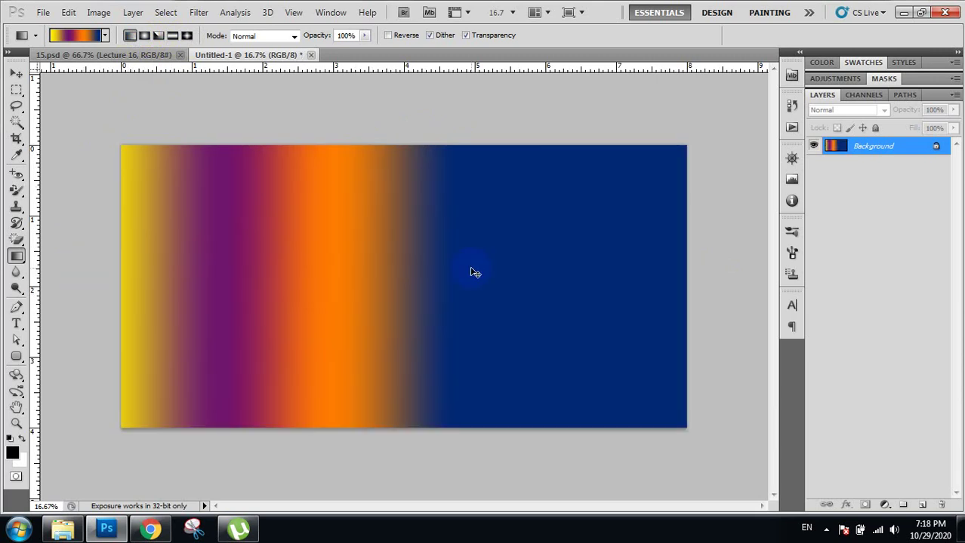
pyautogui.hotkey('ctrl', 'z')
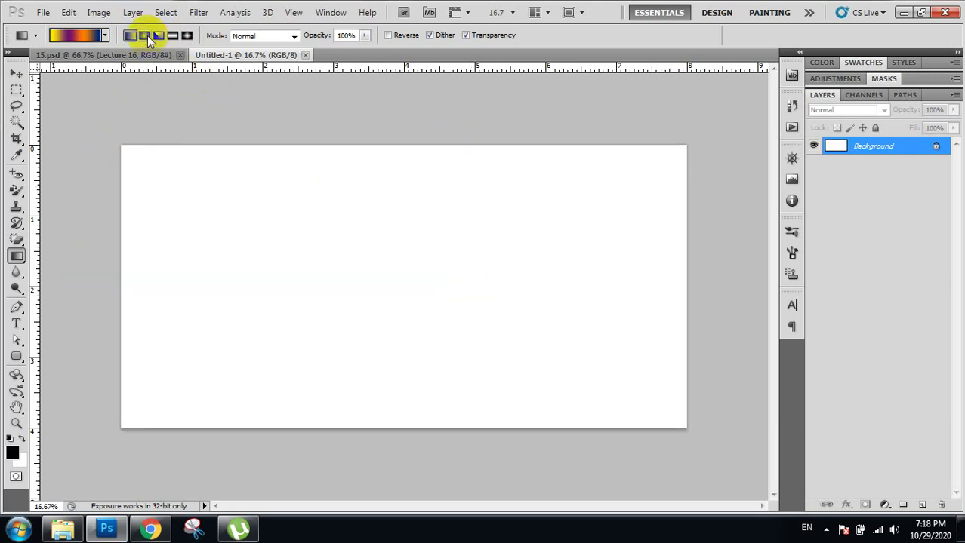
# Set Radial Gradient and test four radial fills, undoing each back to white
pyautogui.click(144, 36)
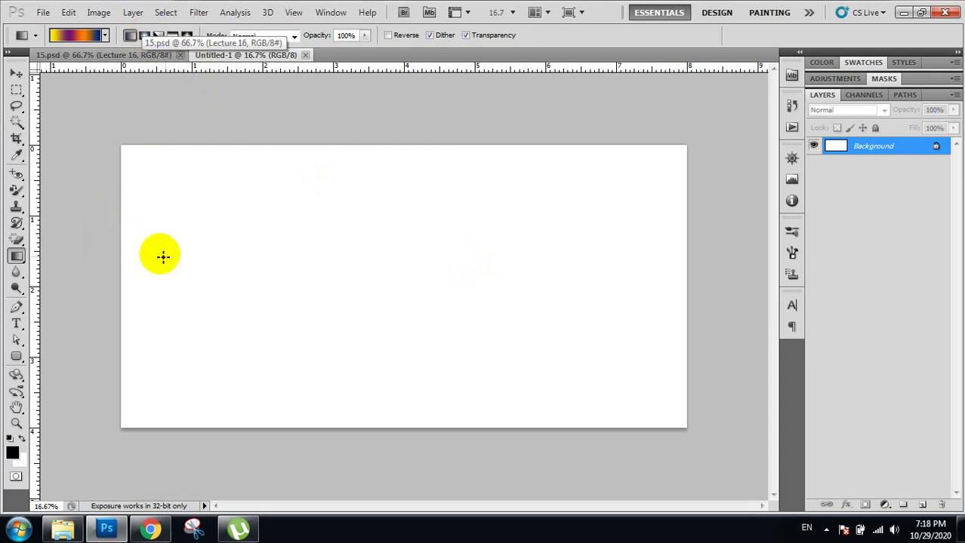
pyautogui.moveTo(99, 273); pyautogui.dragTo(445, 280)
pyautogui.hotkey('ctrl', 'z')
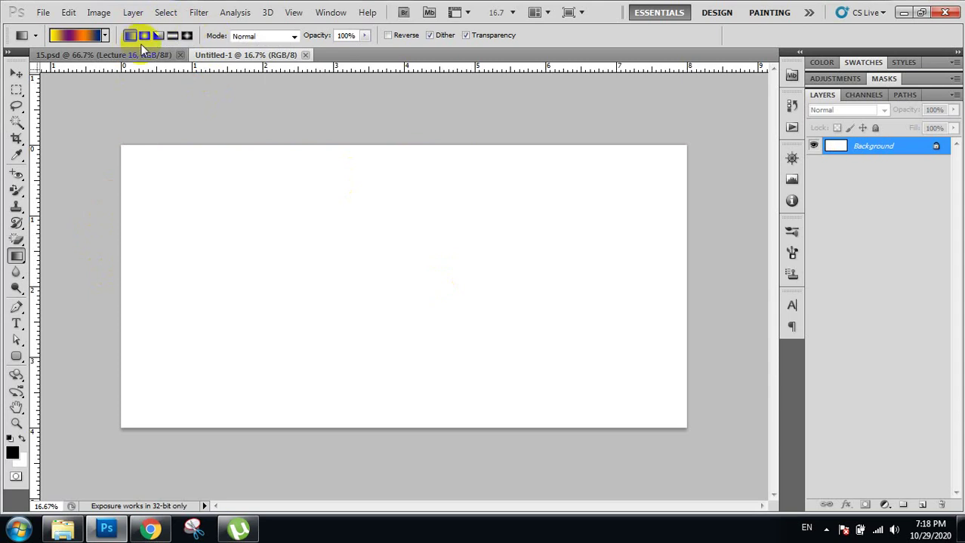
pyautogui.moveTo(87, 236); pyautogui.dragTo(417, 257)
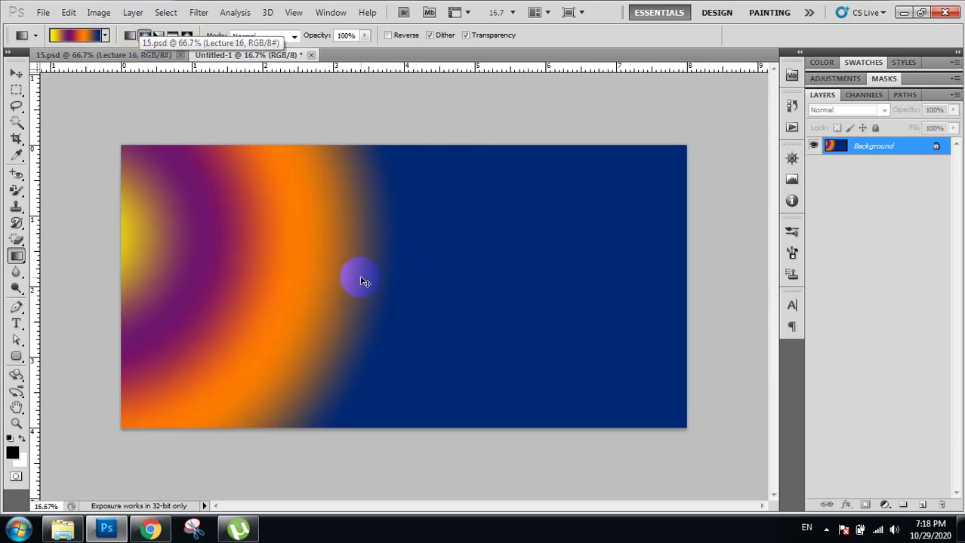
pyautogui.hotkey('ctrl', 'z')
pyautogui.moveTo(302, 280); pyautogui.dragTo(409, 280)
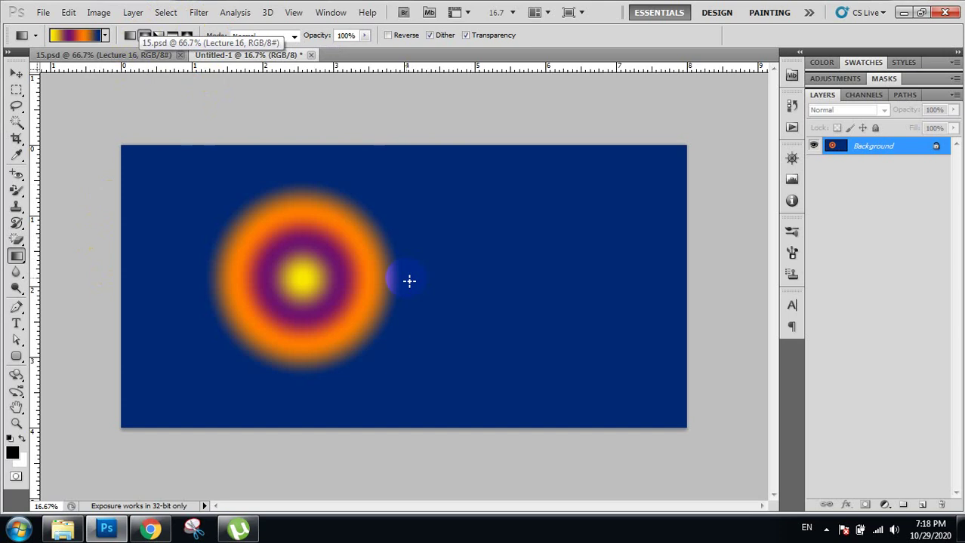
pyautogui.hotkey('ctrl', 'z')
pyautogui.moveTo(92, 262); pyautogui.dragTo(580, 294)
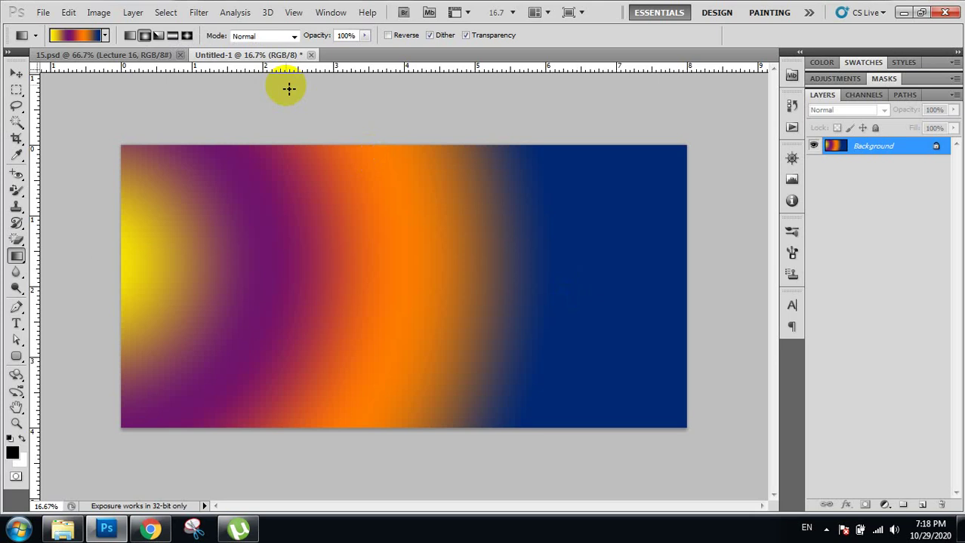
pyautogui.hotkey('ctrl', 'z')
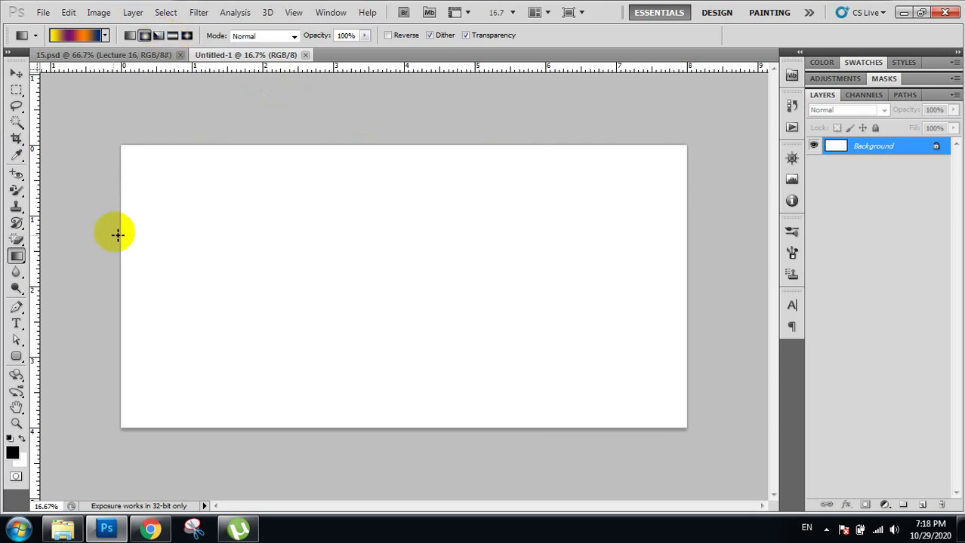
# Select Angle Gradient and draw it twice, undoing both fills
pyautogui.click(158, 36)
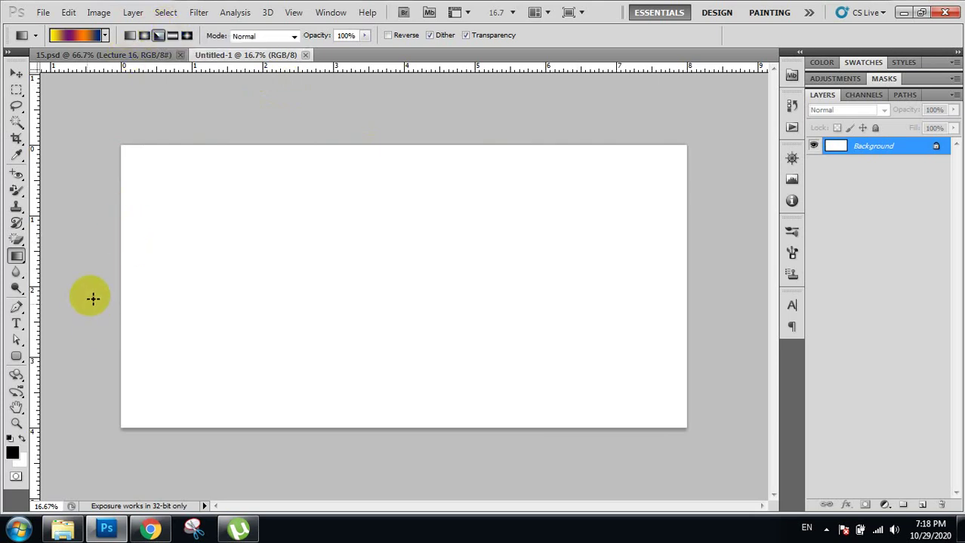
pyautogui.moveTo(115, 262); pyautogui.dragTo(413, 279)
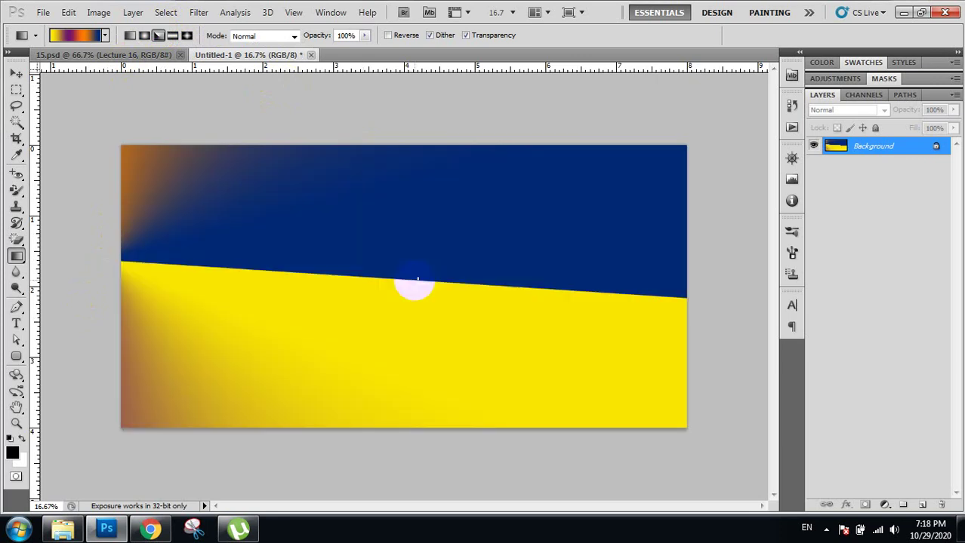
pyautogui.hotkey('ctrl', 'z')
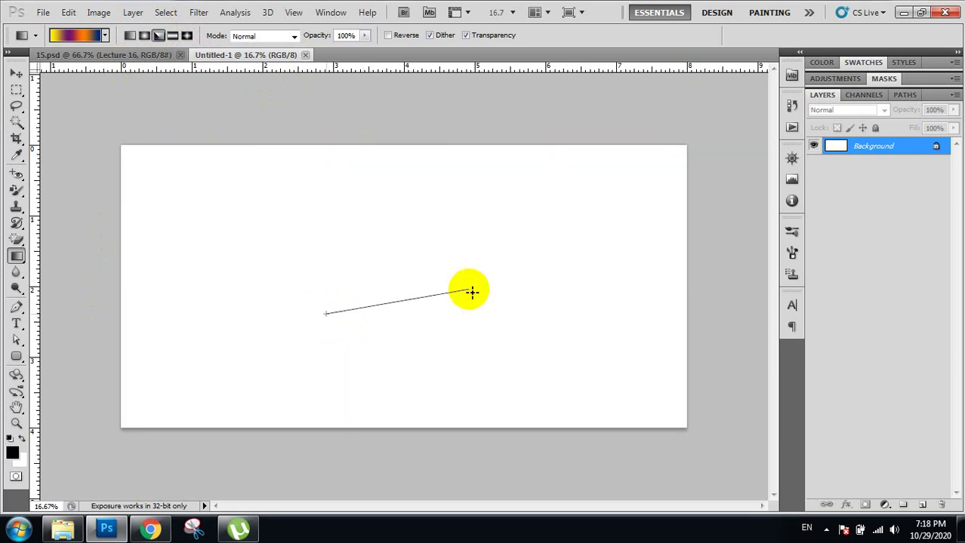
pyautogui.moveTo(325, 314); pyautogui.dragTo(470, 285)
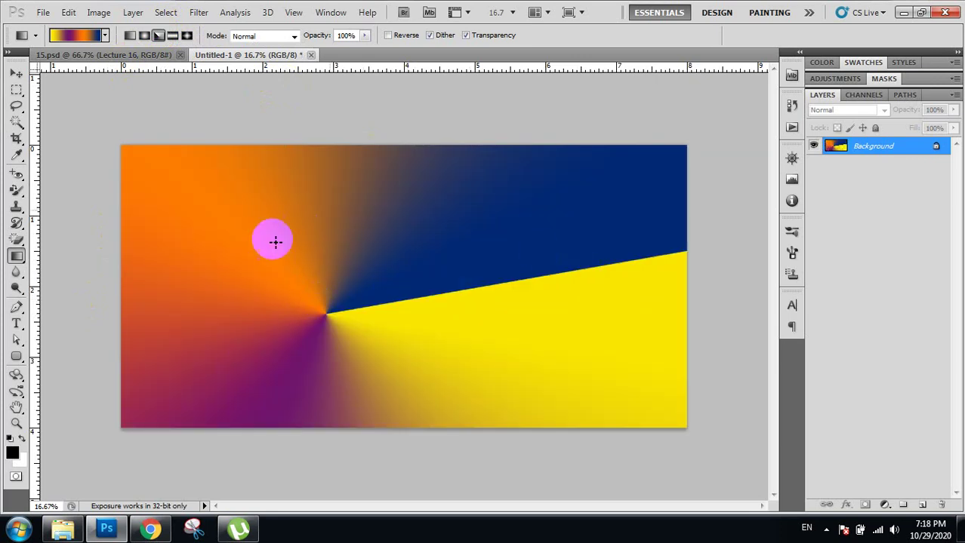
pyautogui.click(353, 308)
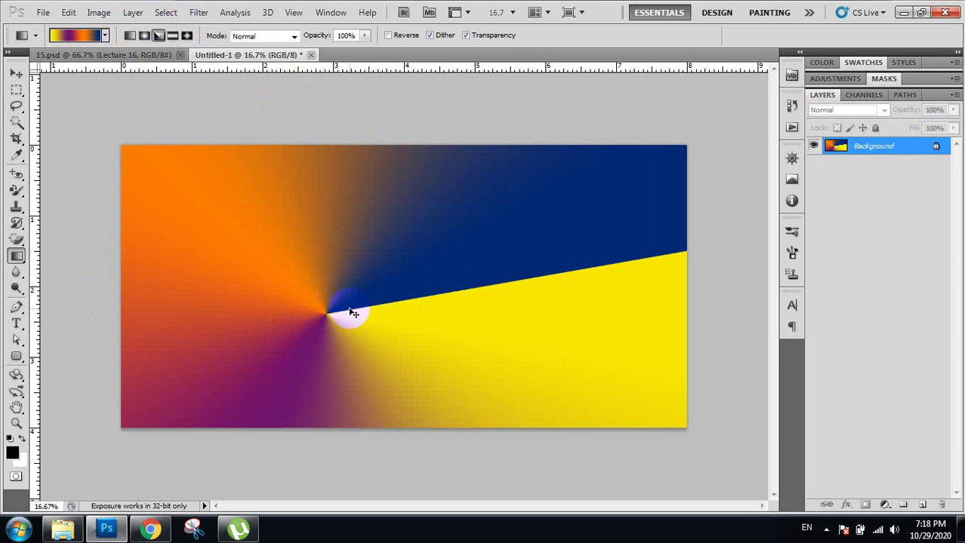
pyautogui.hotkey('ctrl', 'z')
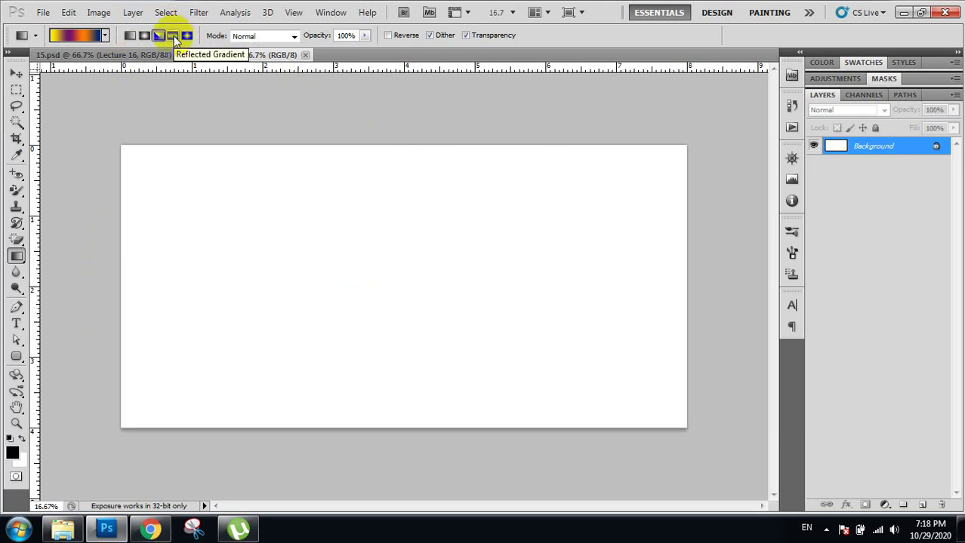
# Select Reflected Gradient and test three drag directions, undoing each fill
pyautogui.click(173, 37)
pyautogui.moveTo(99, 281)
pyautogui.mouseDown()
pyautogui.moveTo(334, 258)
pyautogui.moveTo(459, 262)
pyautogui.mouseUp()
pyautogui.hotkey('ctrl', 'z')
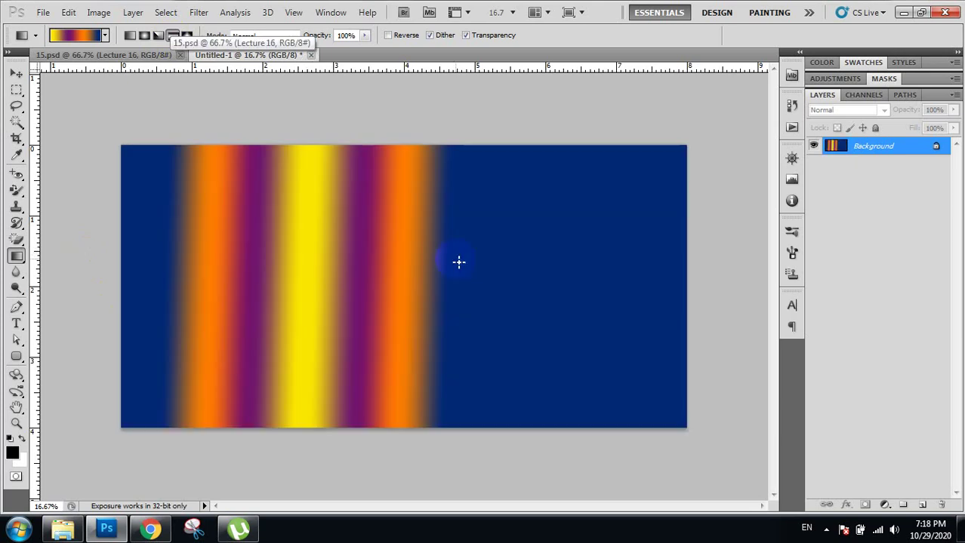
pyautogui.hotkey('ctrl', 'z')
pyautogui.moveTo(377, 153); pyautogui.dragTo(396, 354)
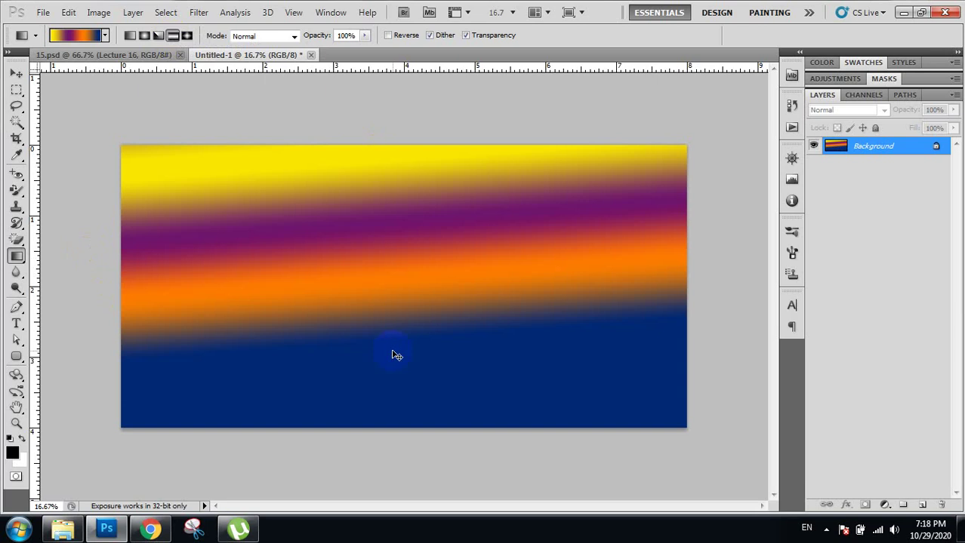
pyautogui.hotkey('ctrl', 'z')
pyautogui.moveTo(97, 256)
pyautogui.mouseDown()
pyautogui.moveTo(473, 235)
pyautogui.moveTo(736, 249)
pyautogui.mouseUp()
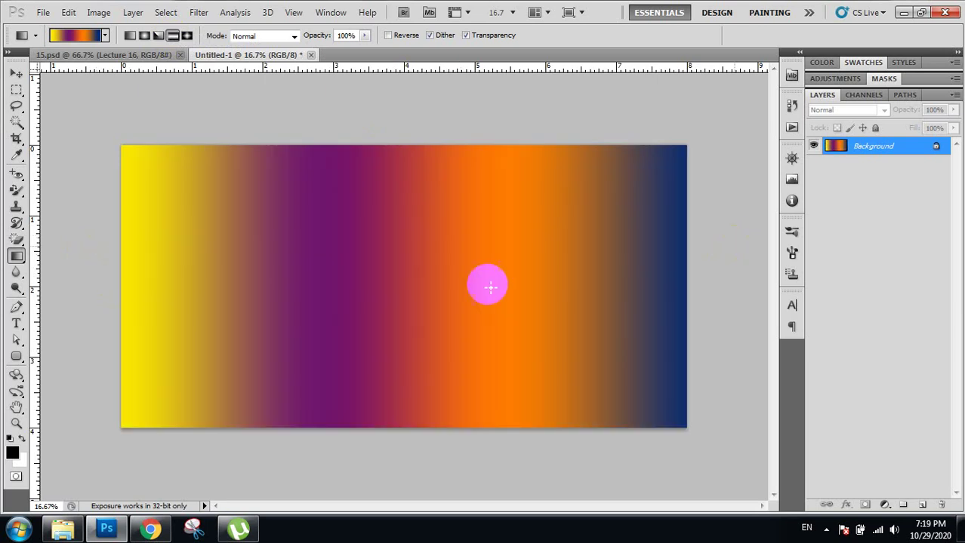
pyautogui.hotkey('ctrl', 'z')
# Select Diamond Gradient, test it, keep Normal blend mode, and undo the fill
pyautogui.click(186, 35)
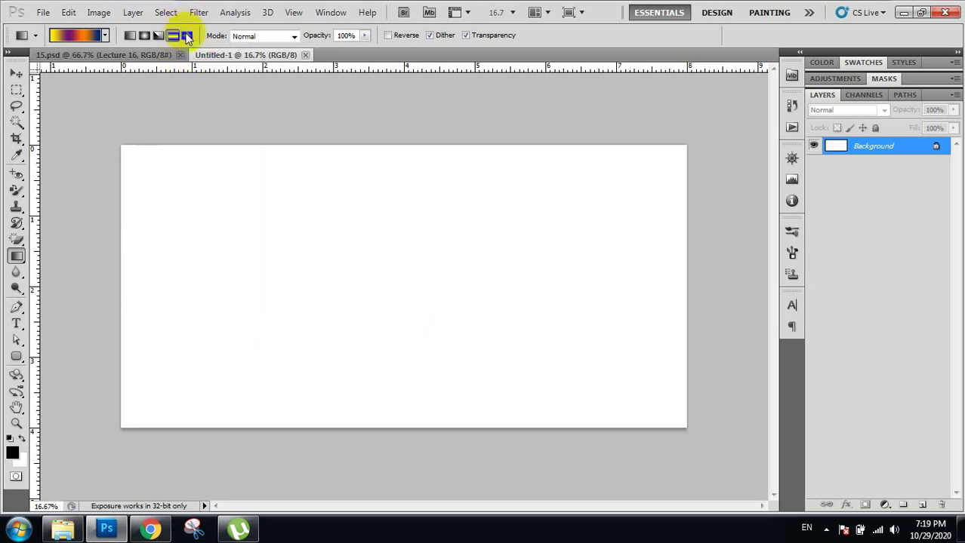
pyautogui.moveTo(99, 282); pyautogui.dragTo(495, 282)
pyautogui.hotkey('ctrl', 'z')
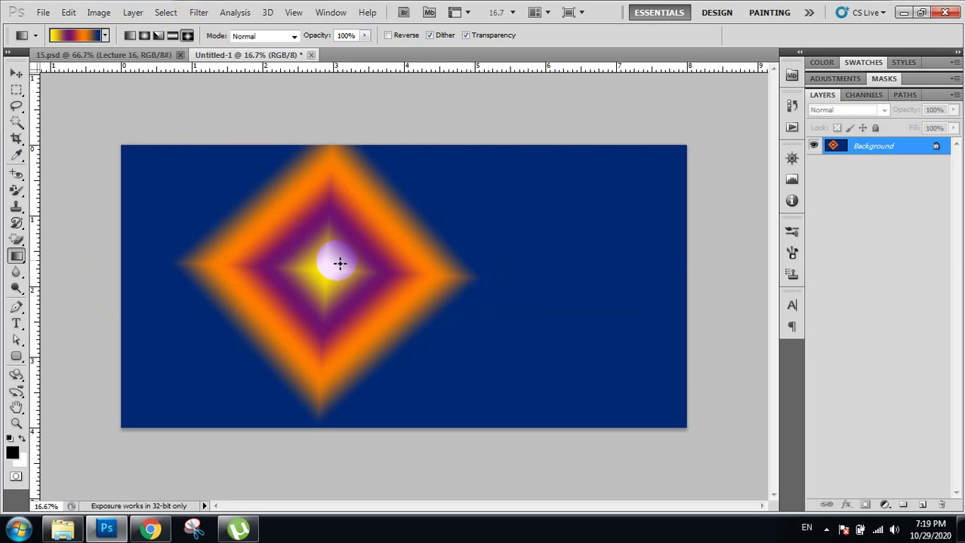
pyautogui.click(296, 36)
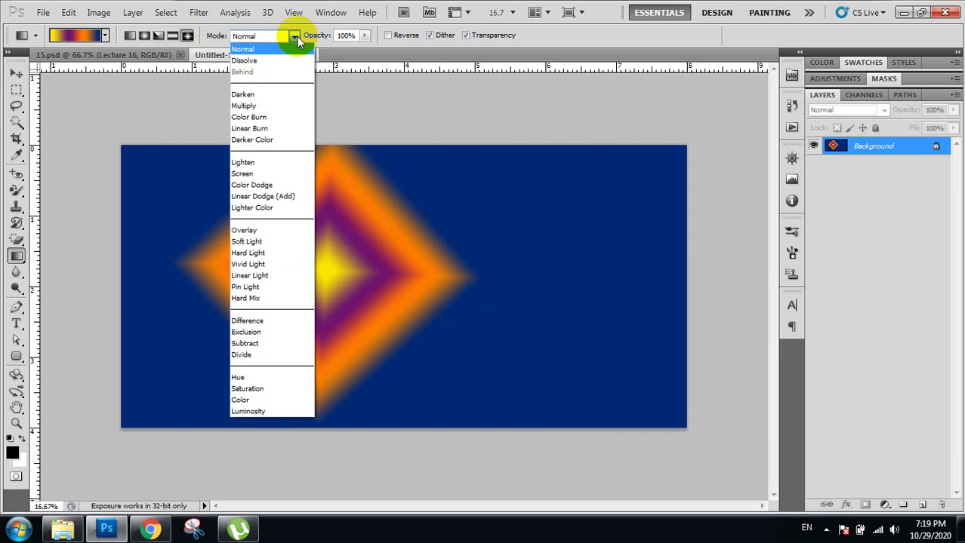
pyautogui.click(296, 38)
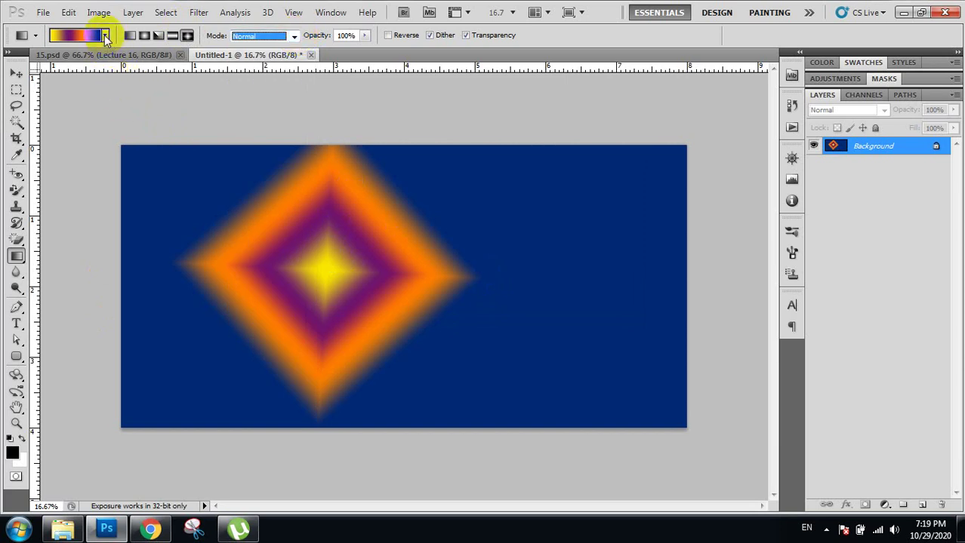
pyautogui.hotkey('ctrl', 'z')
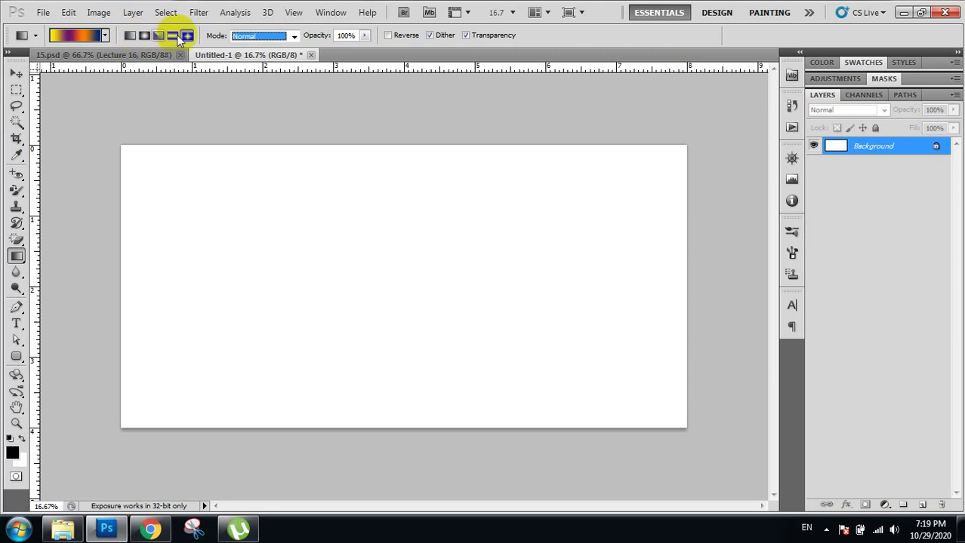
# Pick the rainbow preset, drag it across the canvas, and undo to white
pyautogui.moveTo(79, 263); pyautogui.dragTo(528, 260)
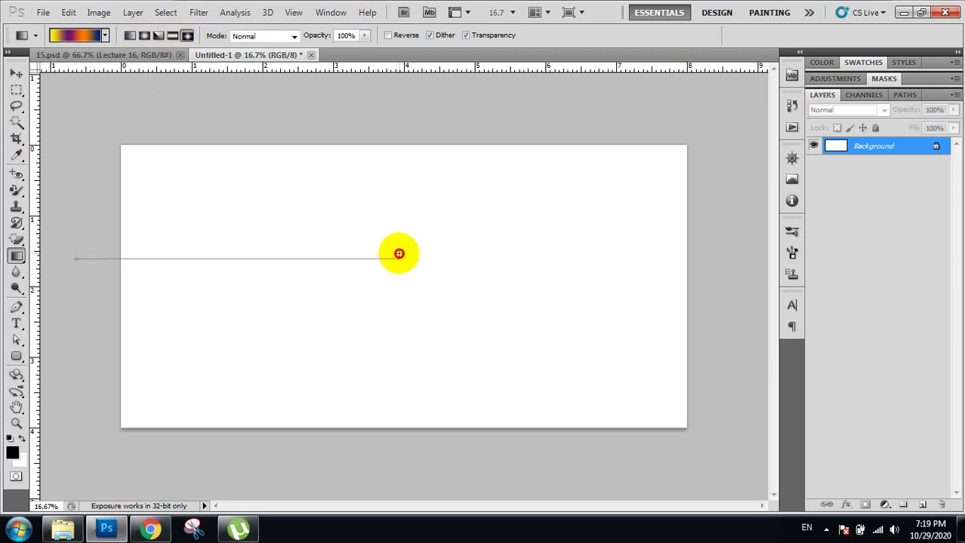
pyautogui.hotkey('ctrl', 'z')
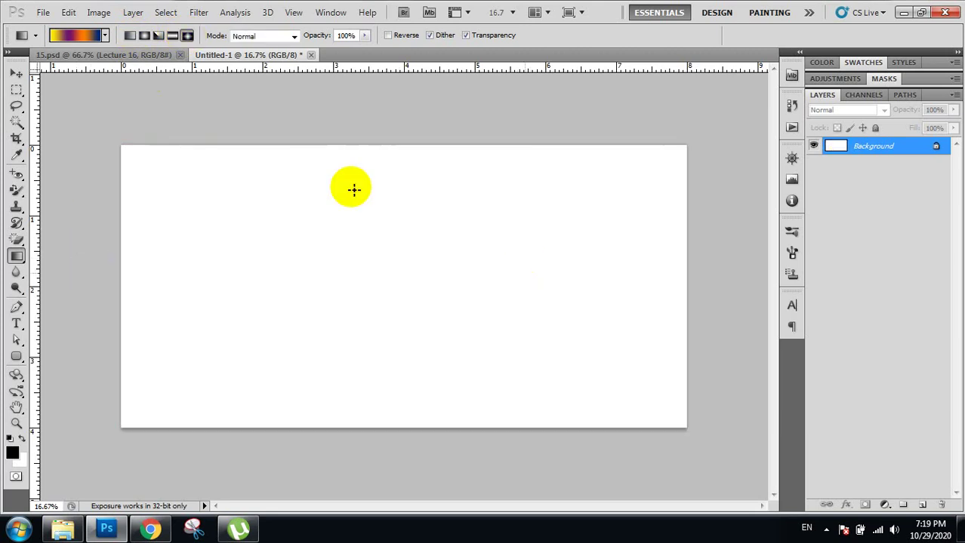
pyautogui.click(105, 35)
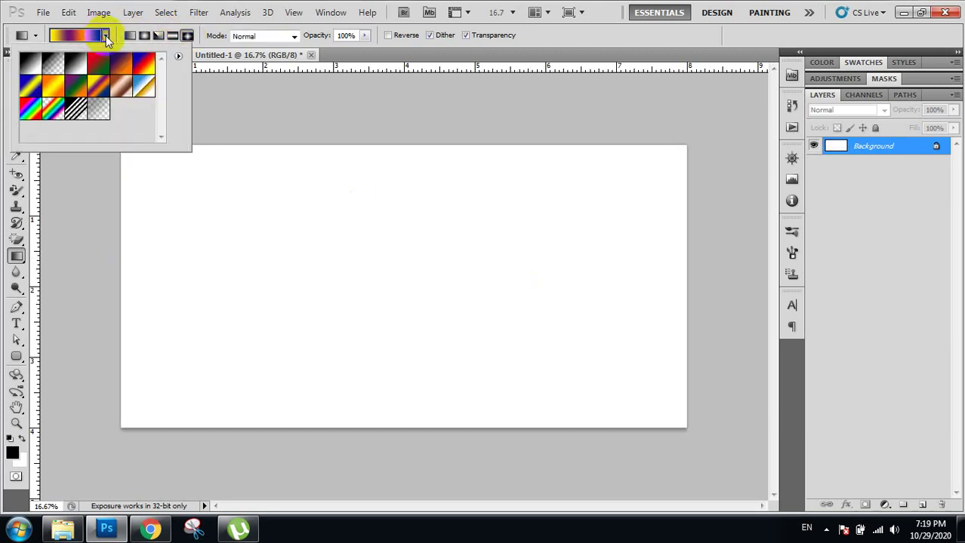
pyautogui.click(30, 109)
pyautogui.moveTo(88, 258)
pyautogui.mouseDown()
pyautogui.moveTo(398, 308)
pyautogui.moveTo(628, 280)
pyautogui.mouseUp()
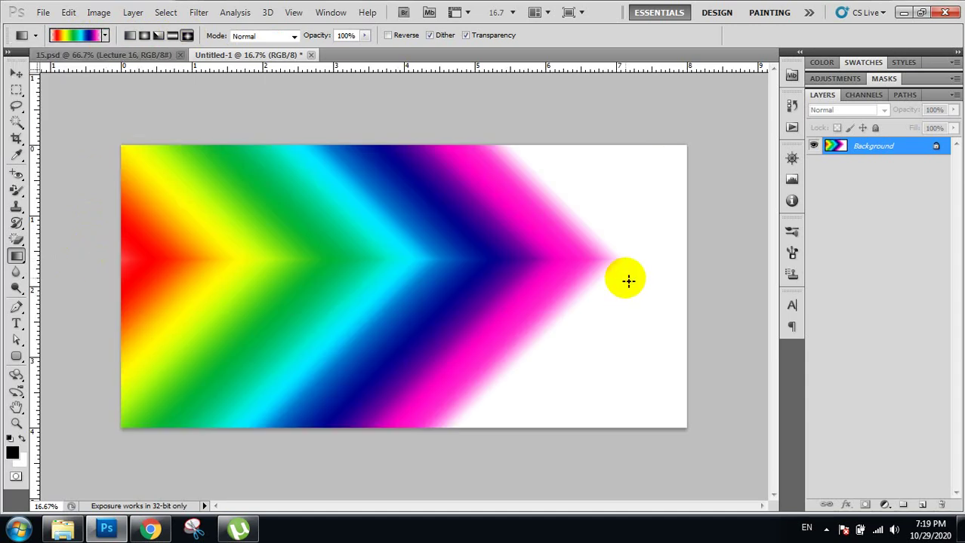
pyautogui.hotkey('ctrl', 'z')
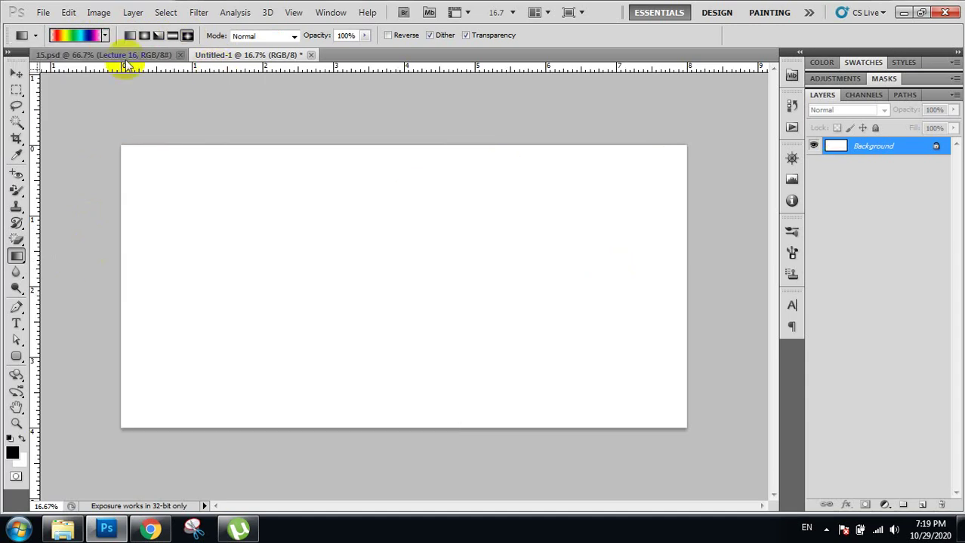
# In the Gradient Editor, clear the rainbow's colour stops from red through magenta
pyautogui.click(72, 38)
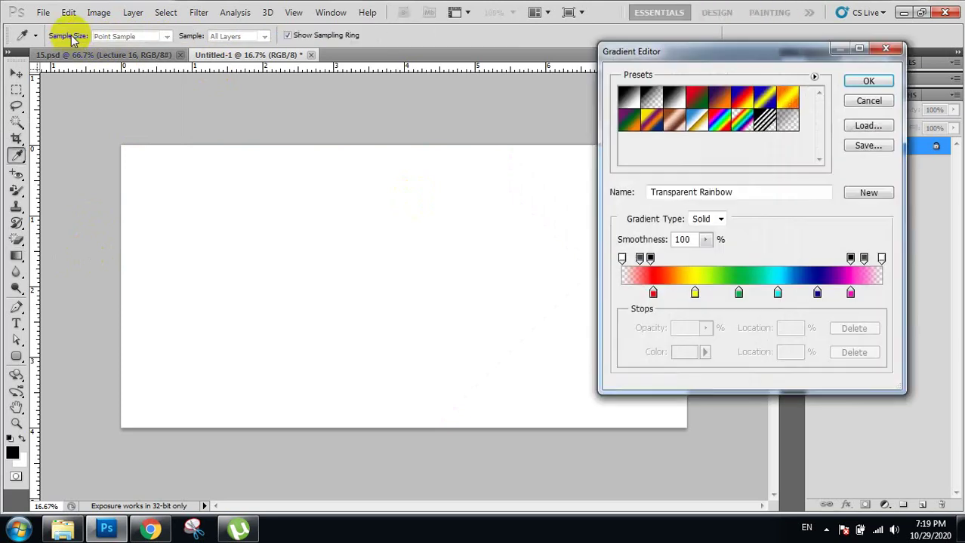
pyautogui.click(653, 294)
pyautogui.press('BackSpace')
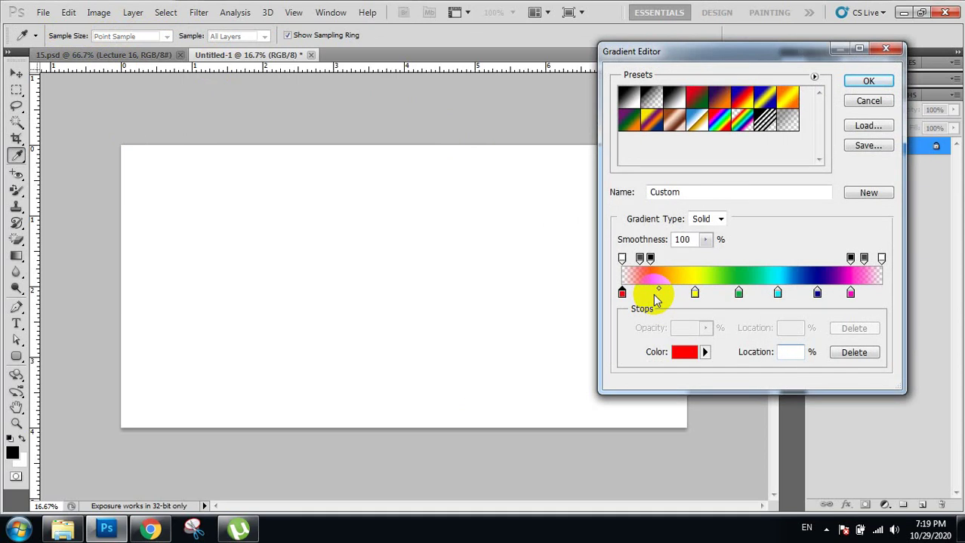
pyautogui.click(695, 293)
pyautogui.press('BackSpace')
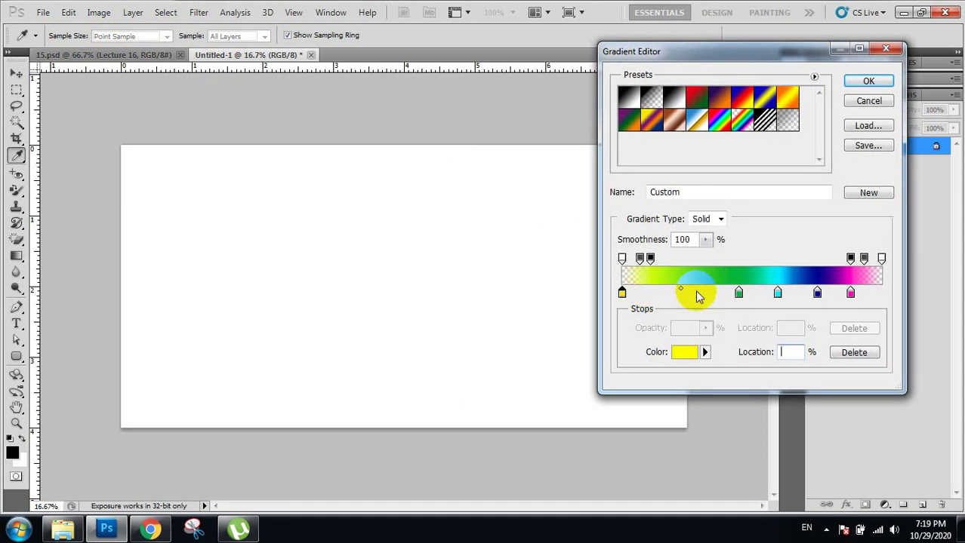
pyautogui.click(738, 293)
pyautogui.press('BackSpace')
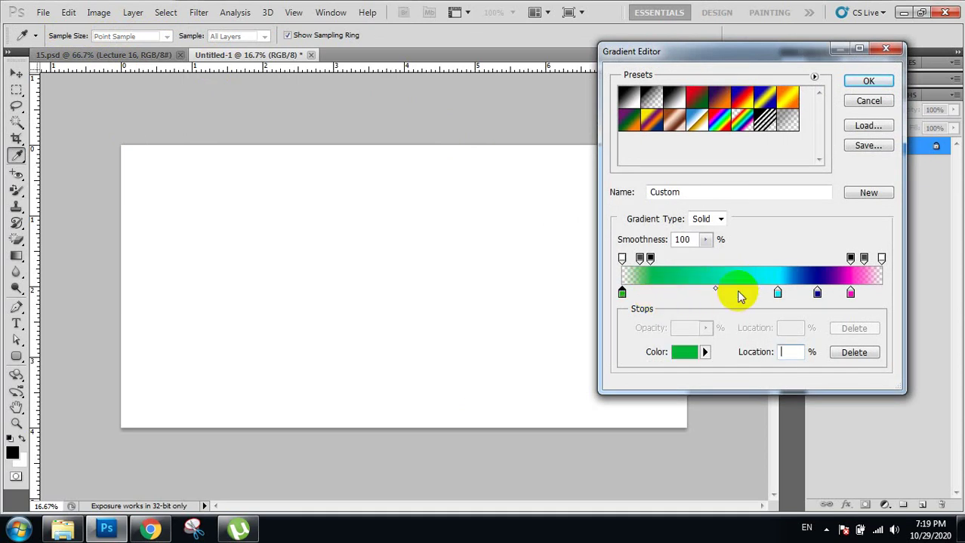
pyautogui.click(778, 293)
pyautogui.press('BackSpace')
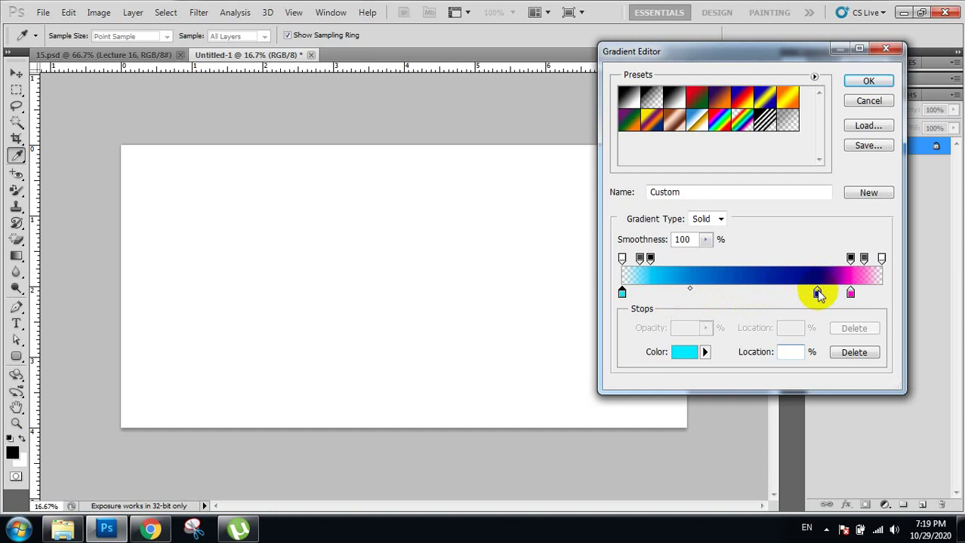
pyautogui.click(818, 293)
pyautogui.press('BackSpace')
pyautogui.click(851, 293)
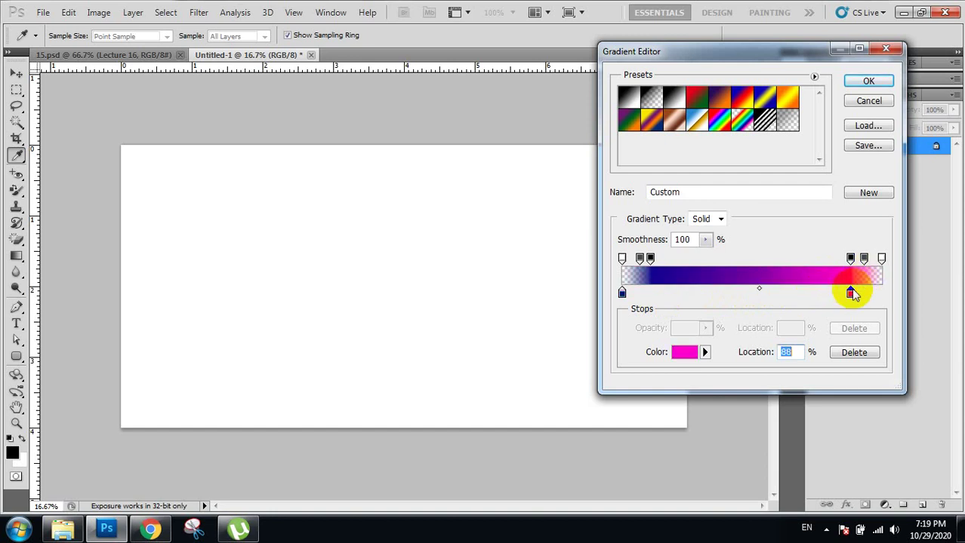
pyautogui.press('BackSpace')
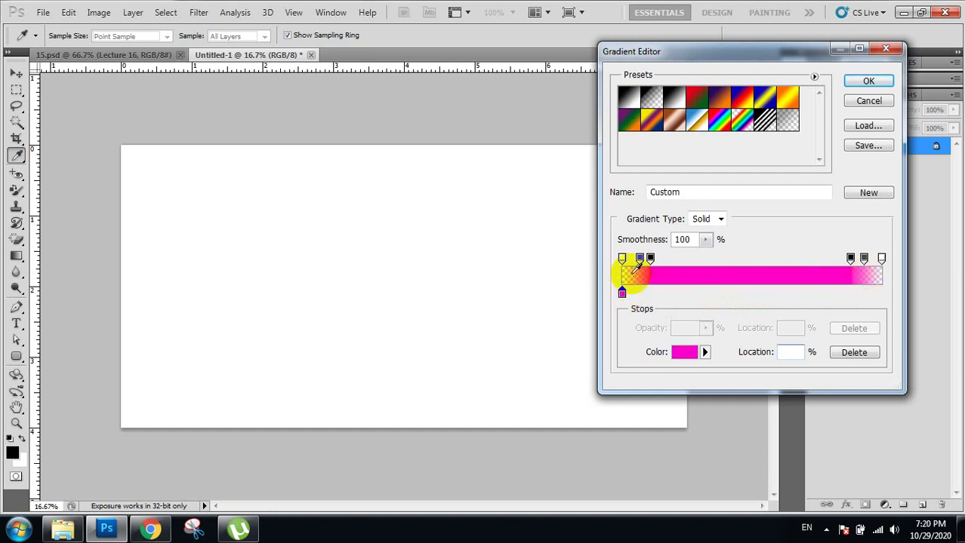
# Adjust the 7% and 11% opacity stops and place the red stop at the left edge
pyautogui.click(639, 260)
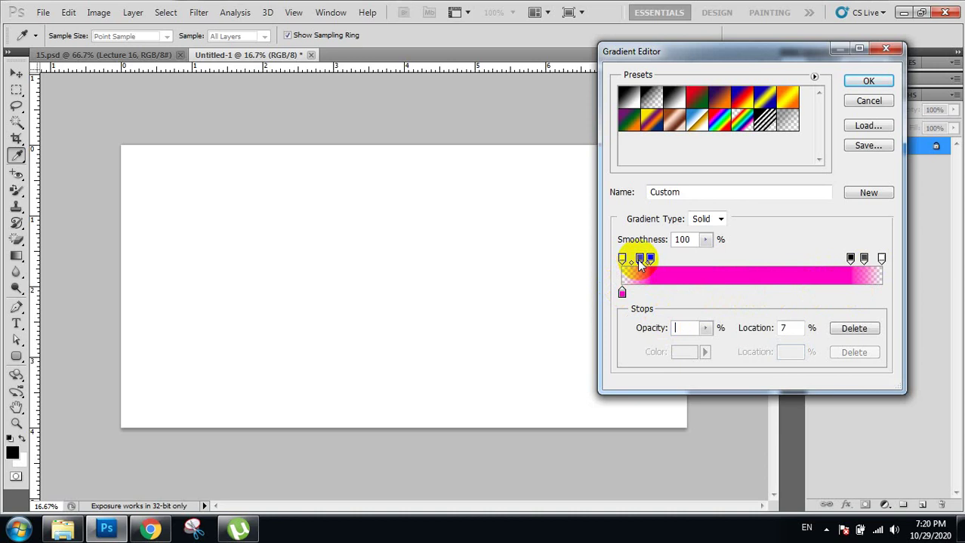
pyautogui.click(643, 262)
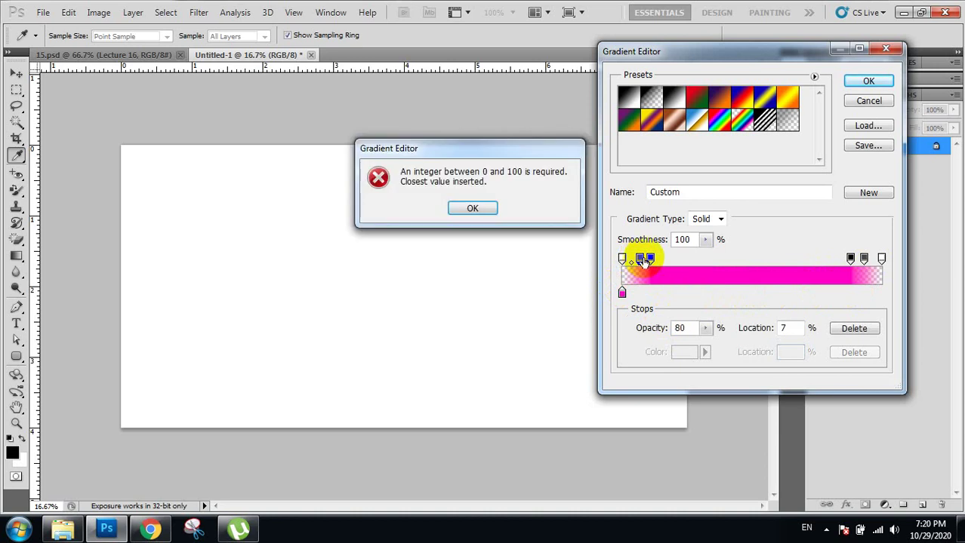
pyautogui.press('Return')
pyautogui.click(651, 259)
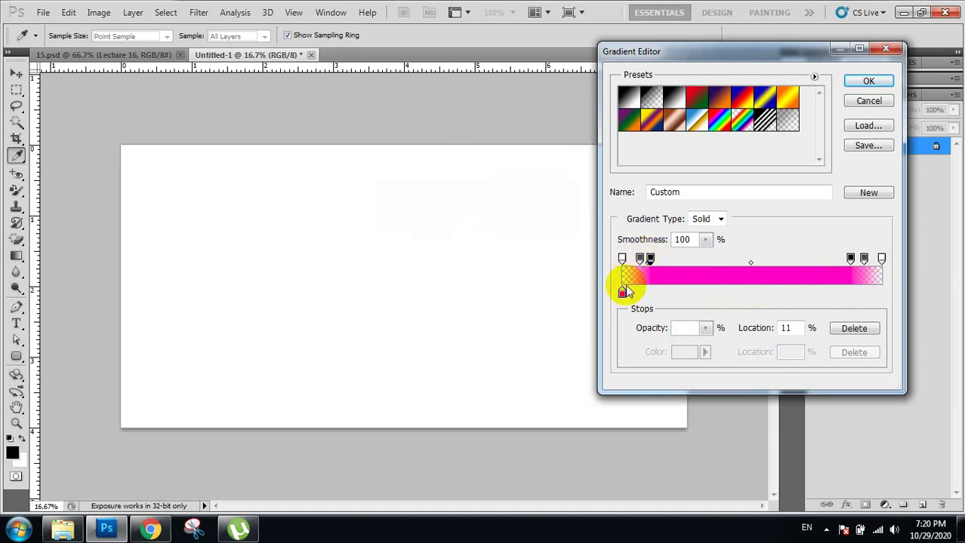
pyautogui.click(621, 293)
pyautogui.click(482, 210)
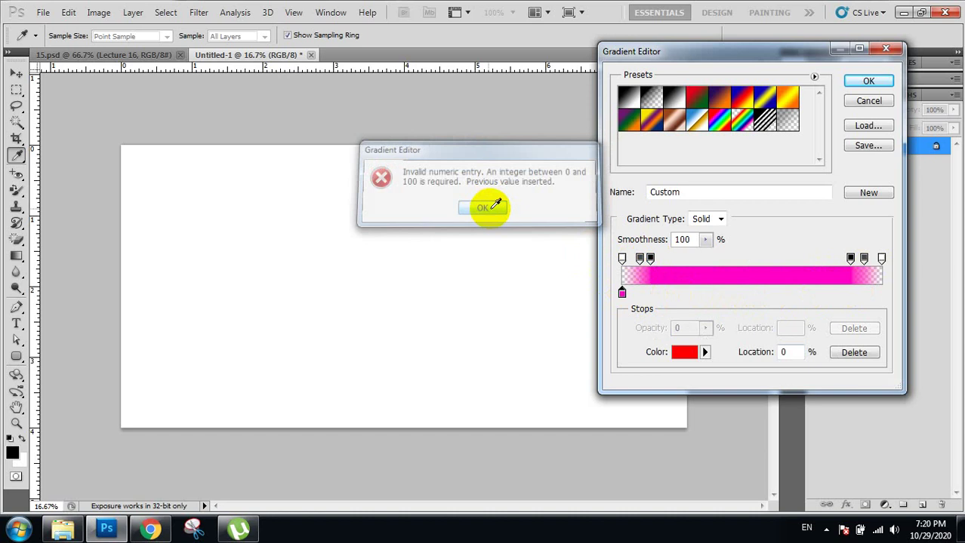
pyautogui.moveTo(629, 295); pyautogui.dragTo(621, 292)
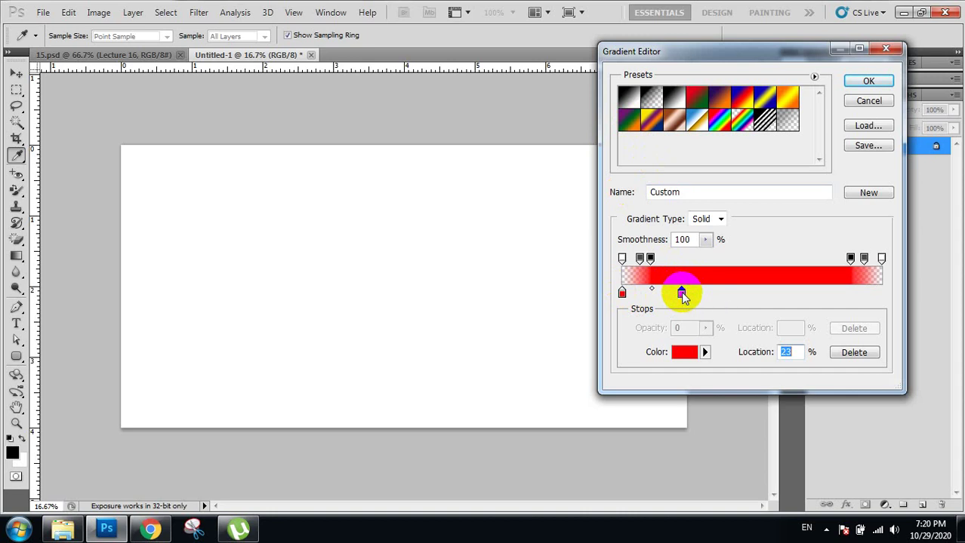
# Make the new stop blue at 38% and the 62% stop green
pyautogui.click(682, 352)
pyautogui.click(616, 234)
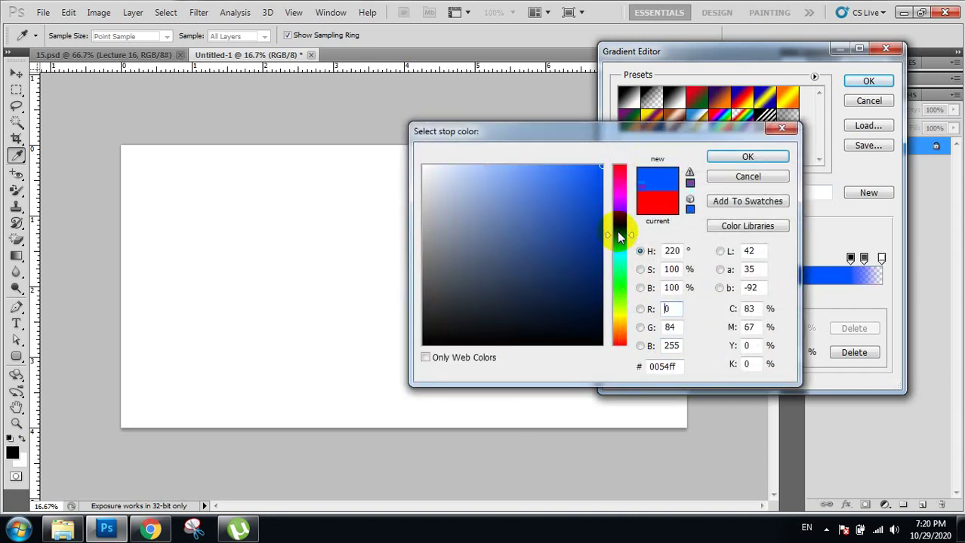
pyautogui.click(744, 157)
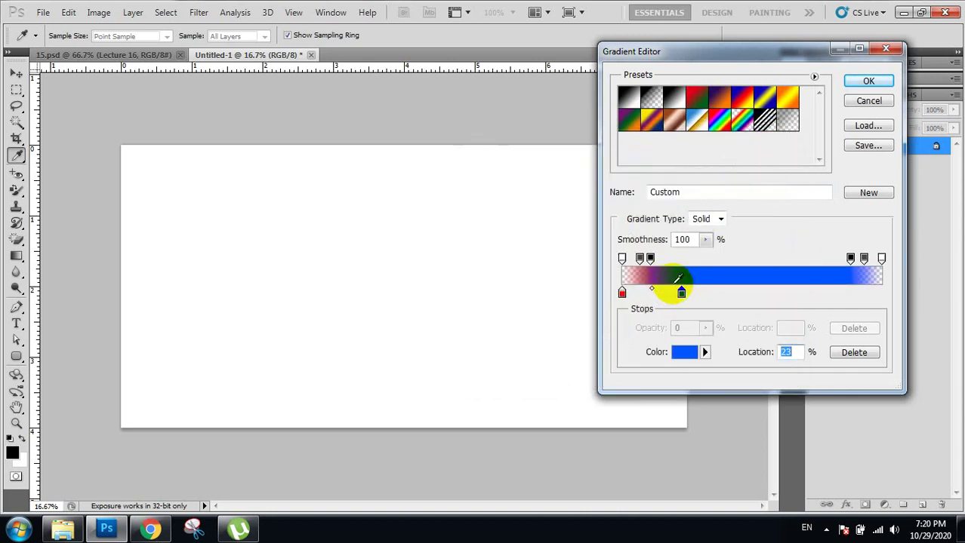
pyautogui.moveTo(682, 293); pyautogui.dragTo(721, 294)
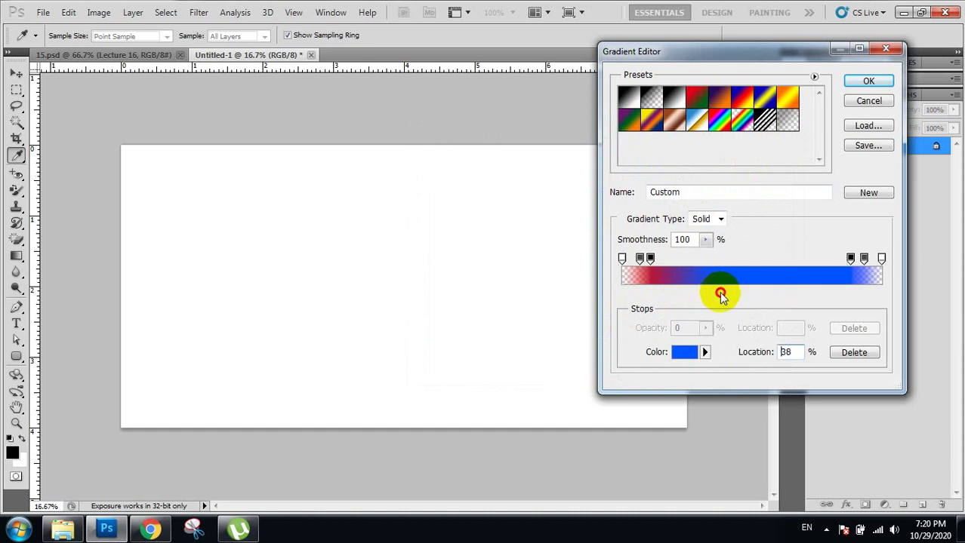
pyautogui.click(681, 360)
pyautogui.click(620, 292)
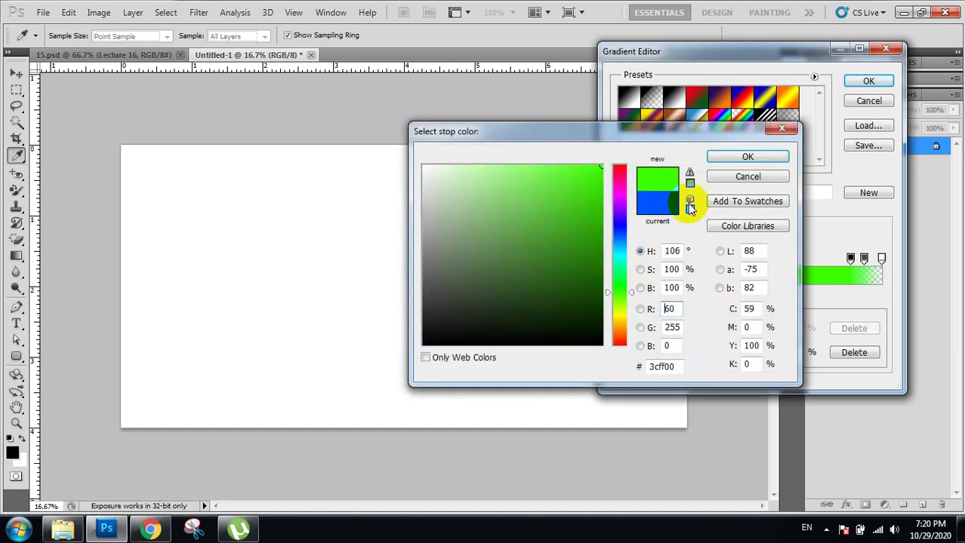
pyautogui.click(740, 156)
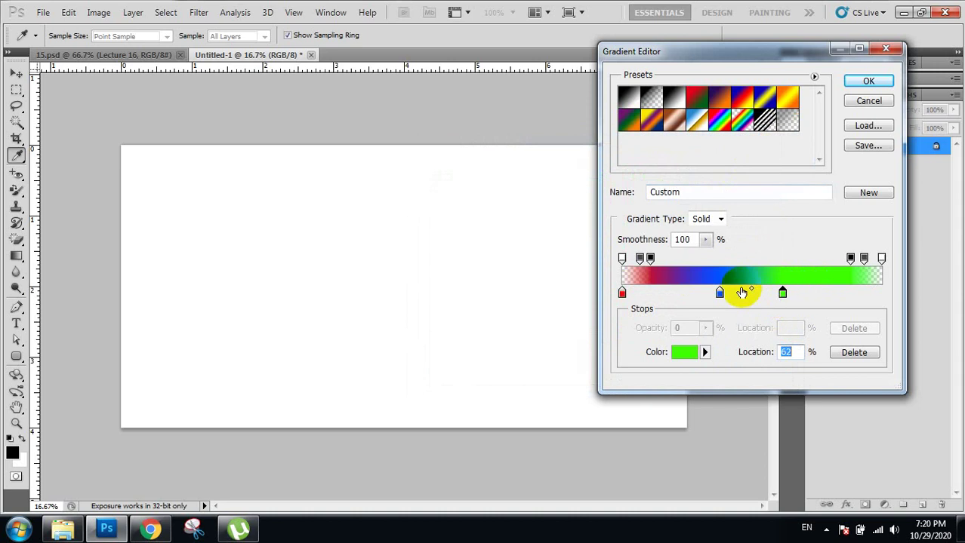
pyautogui.click(718, 220)
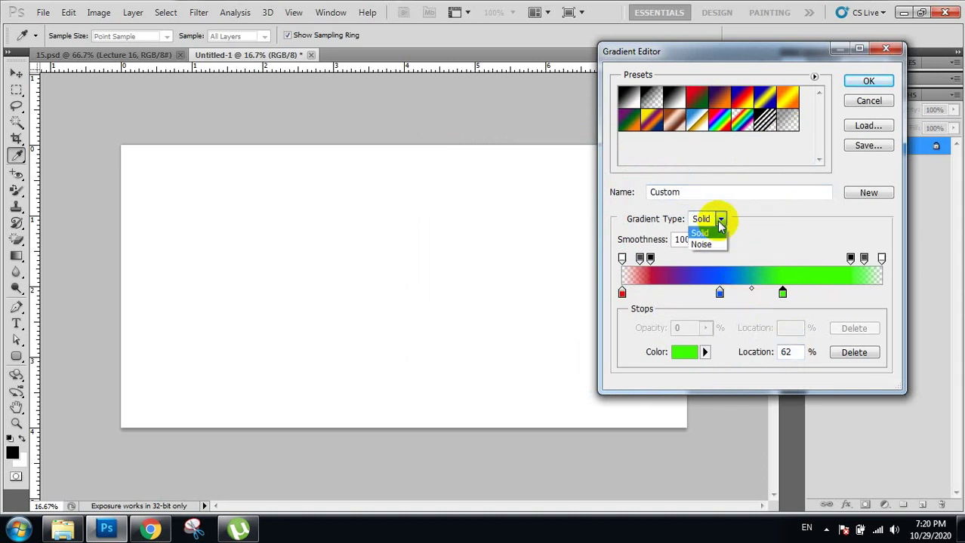
pyautogui.click(713, 237)
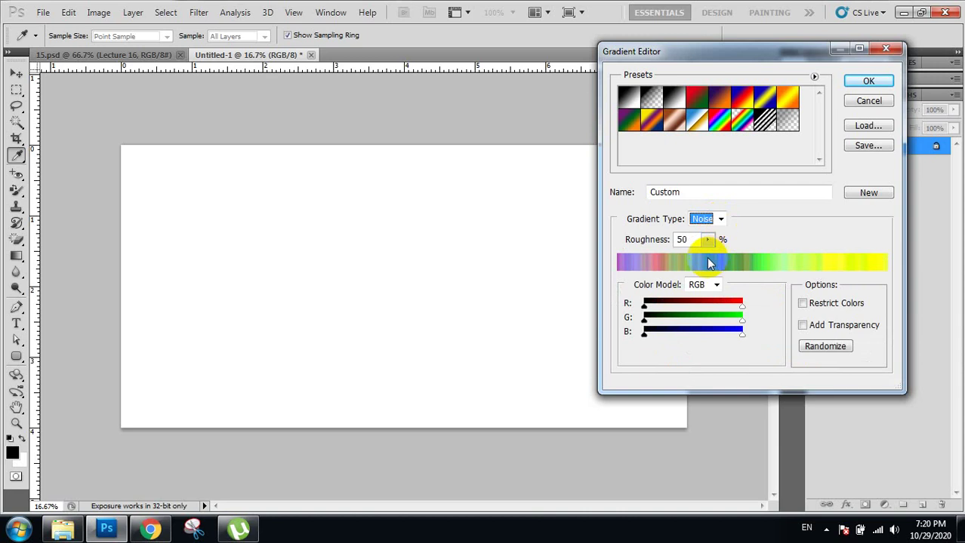
pyautogui.click(702, 262)
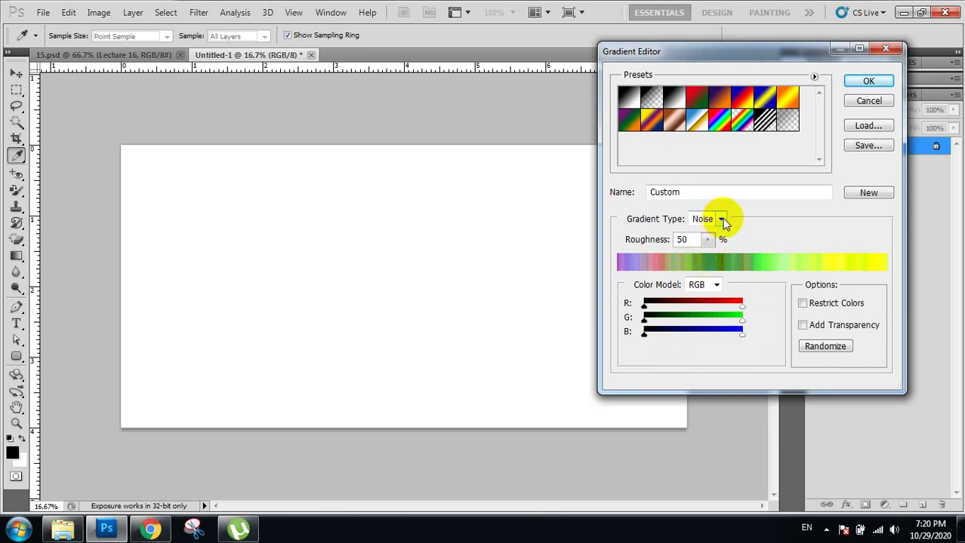
pyautogui.click(720, 219)
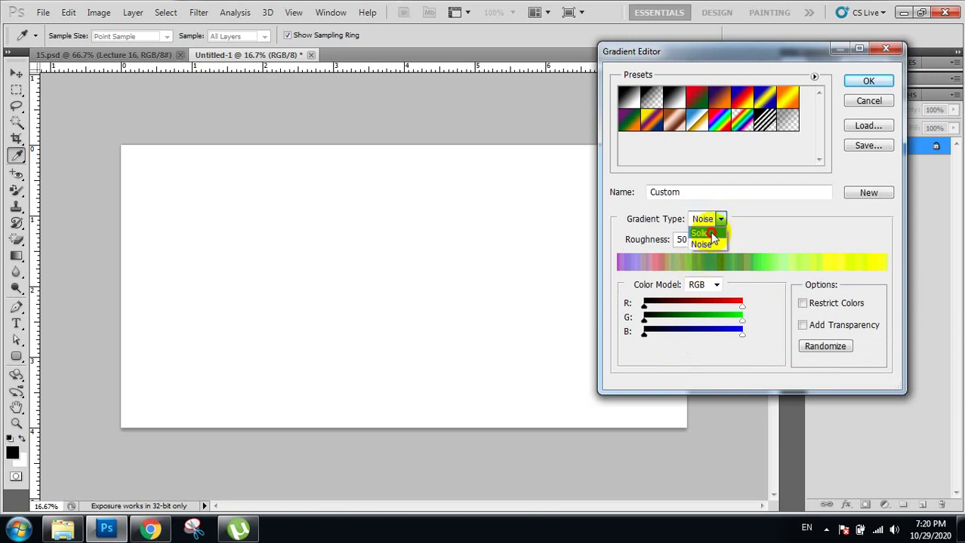
pyautogui.click(702, 234)
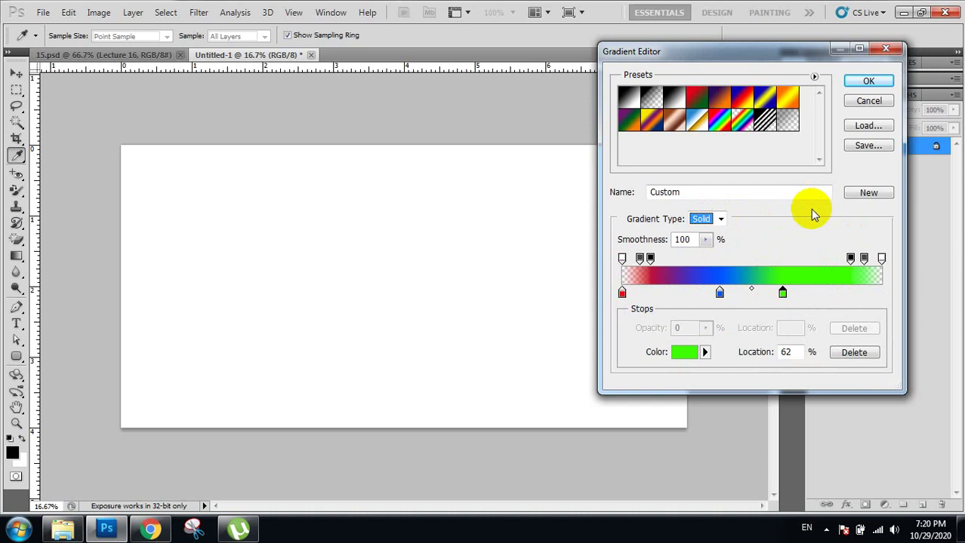
# Open the green stop's colour picker, then switch to Chrome on the Google homepage
pyautogui.click(682, 355)
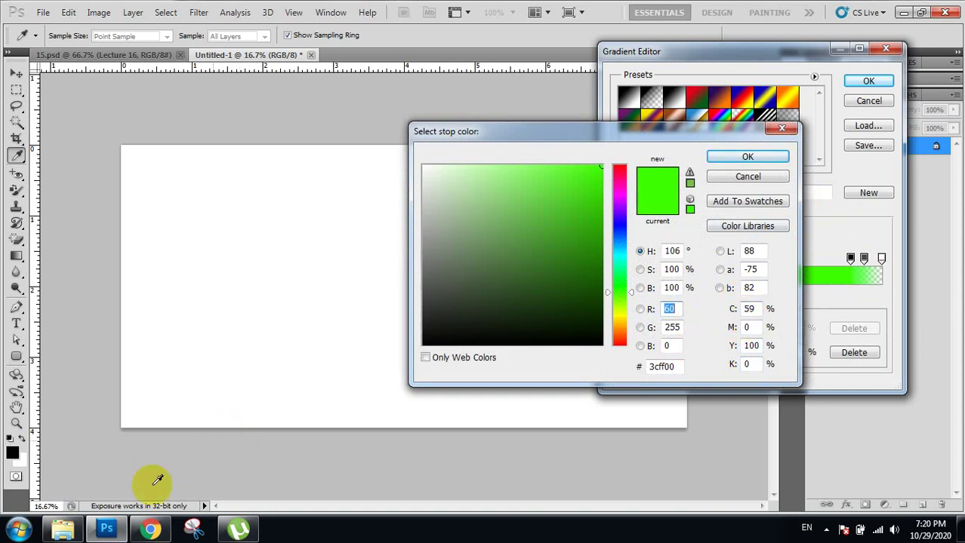
pyautogui.click(149, 530)
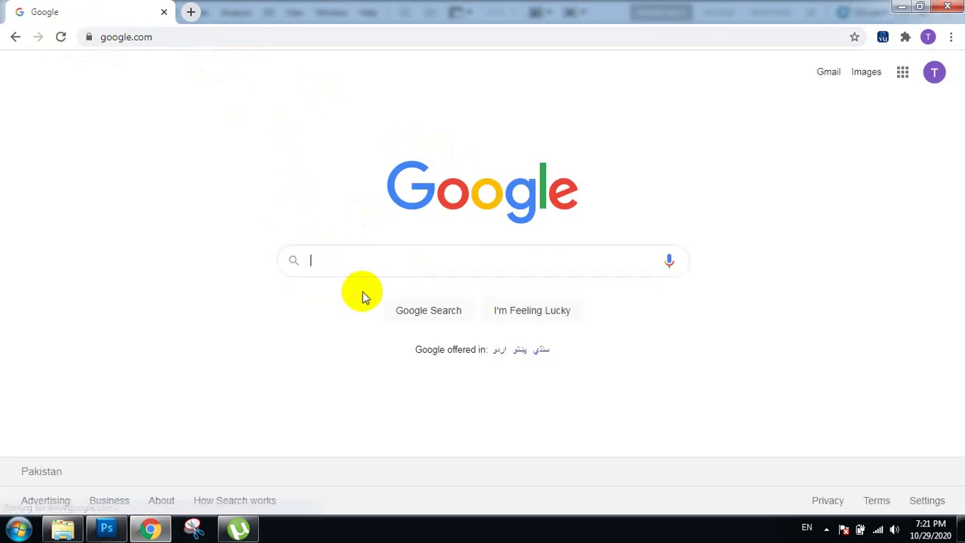
# Search Google for 'color palette', then refine the query to 'color with name list'
pyautogui.write('color')
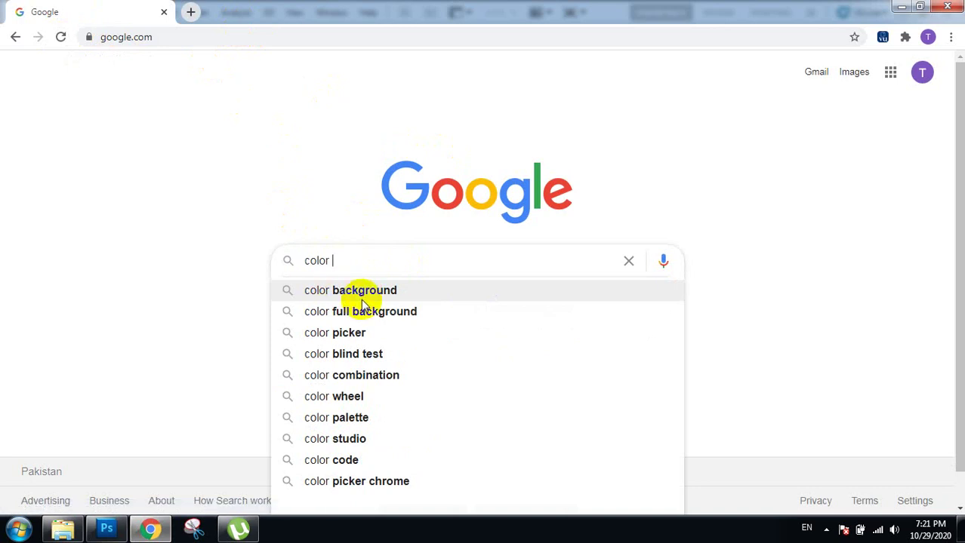
pyautogui.click(348, 415)
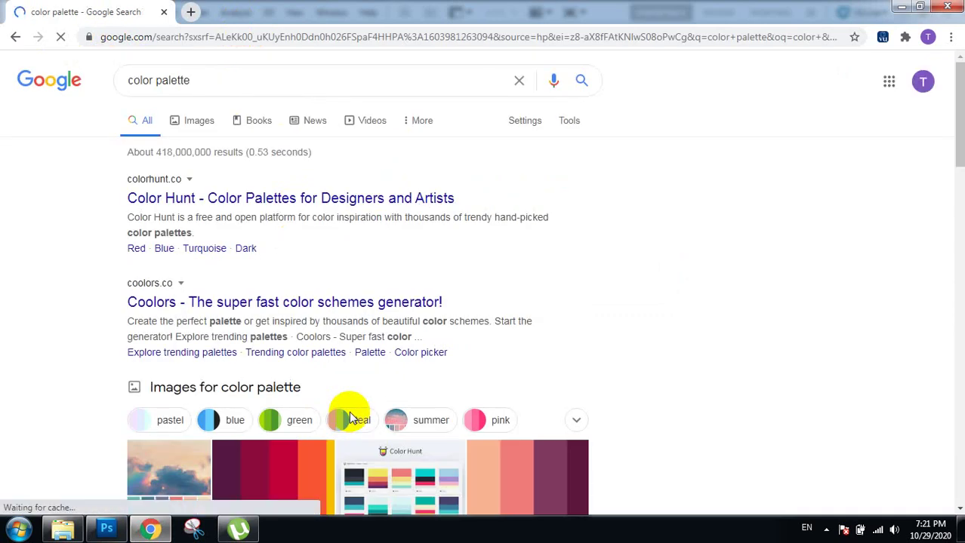
pyautogui.moveTo(956, 147); pyautogui.dragTo(959, 200)
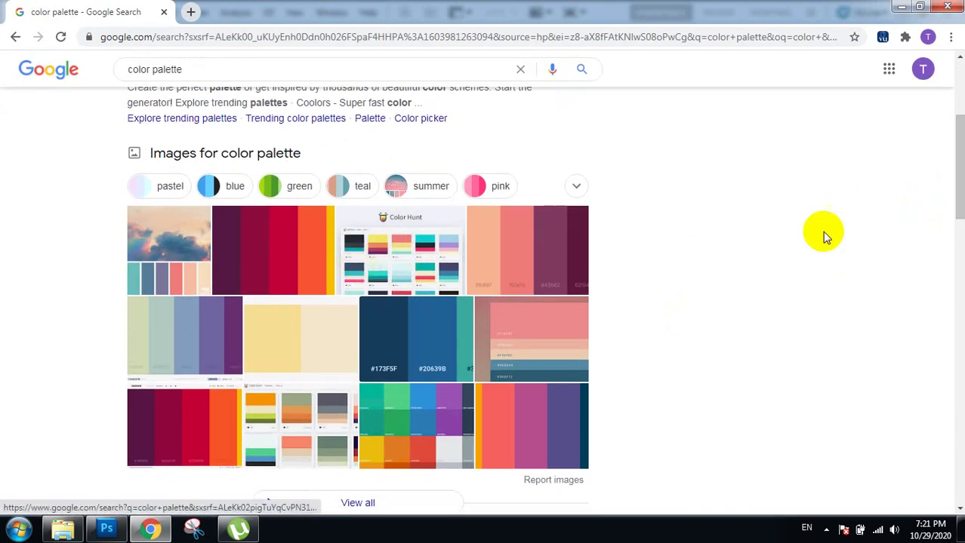
pyautogui.moveTo(955, 188); pyautogui.dragTo(955, 121)
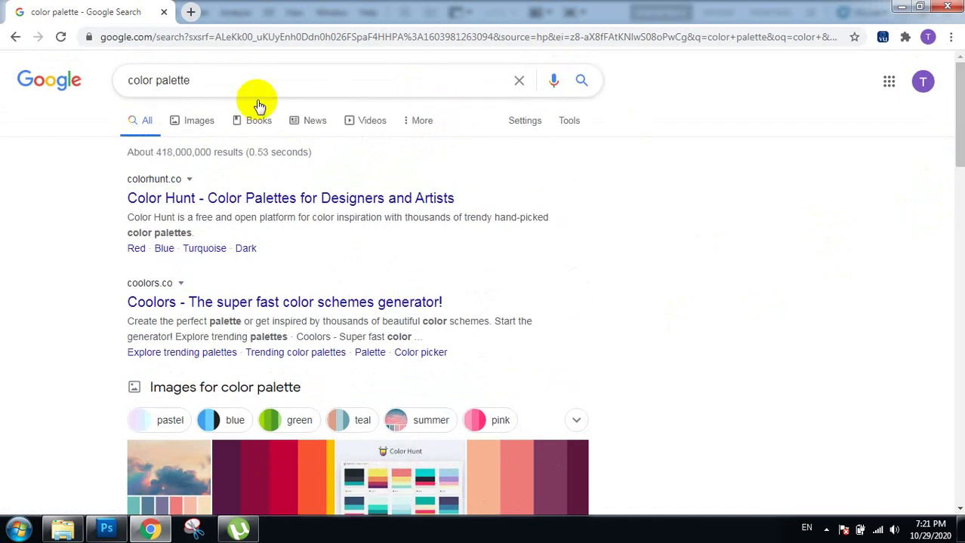
pyautogui.moveTo(249, 86); pyautogui.dragTo(158, 78)
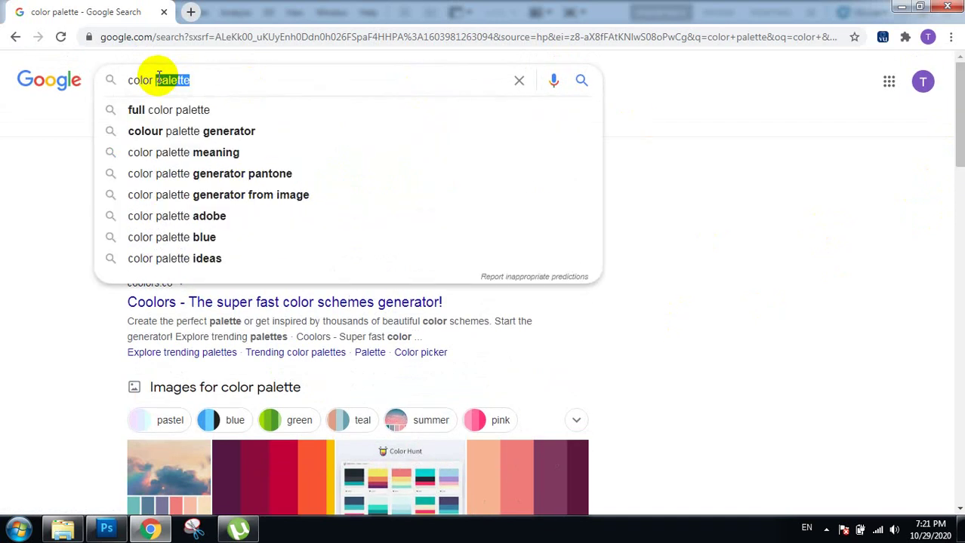
pyautogui.write('with')
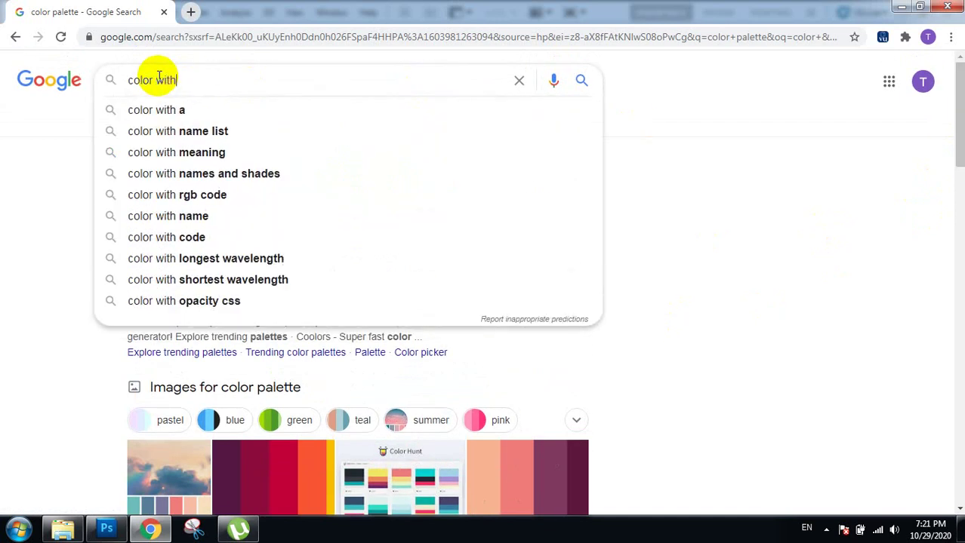
pyautogui.press('Down')
pyautogui.press('Down')
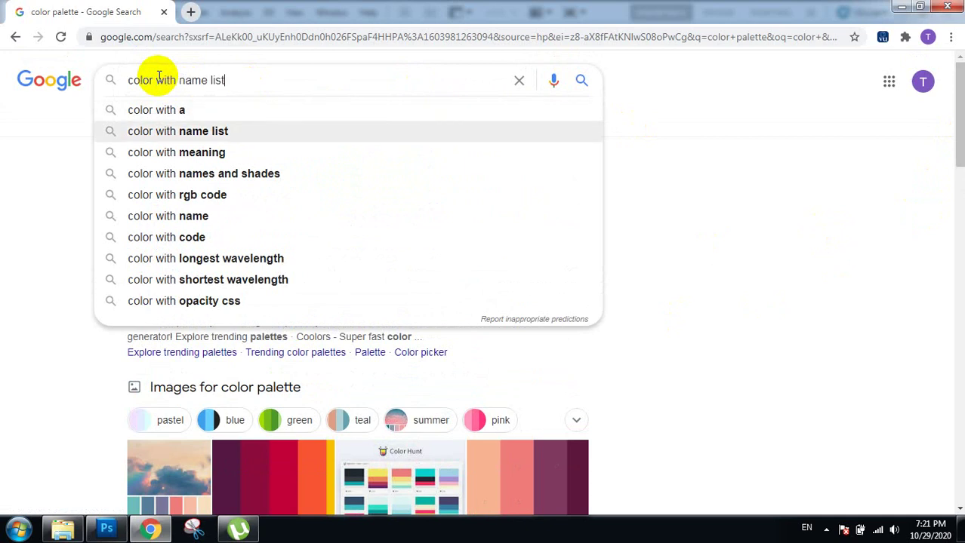
pyautogui.press('Return')
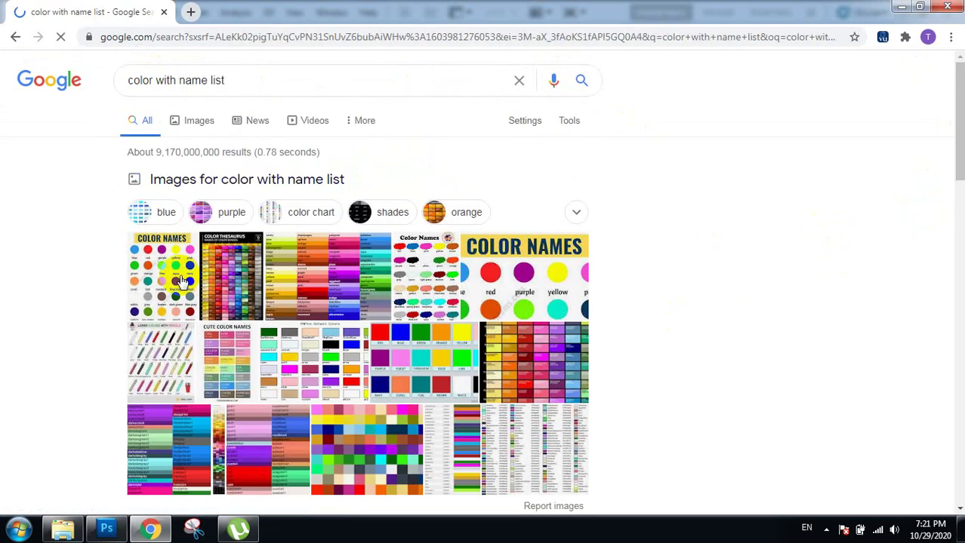
# In image results, open the Color Thesaurus chart's source page in a new tab
pyautogui.click(246, 274)
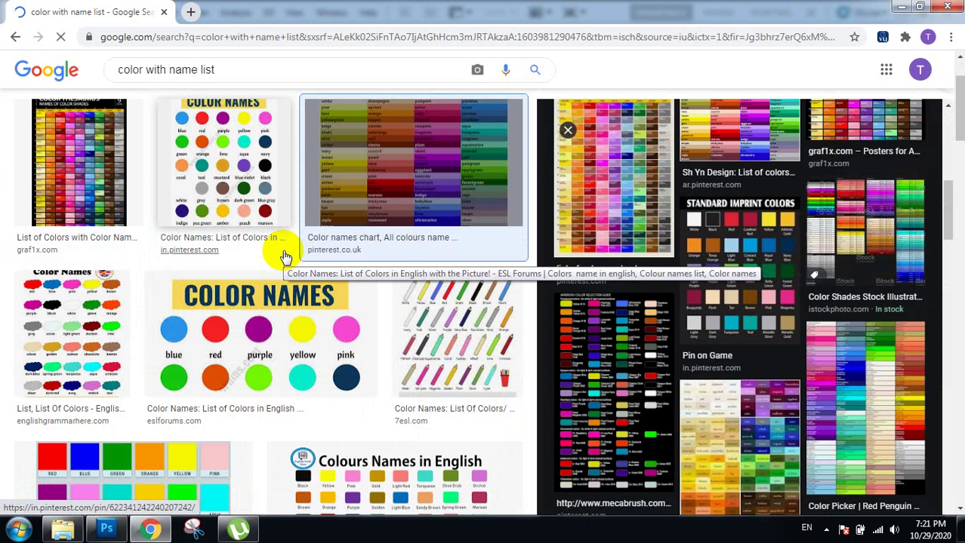
pyautogui.click(592, 211)
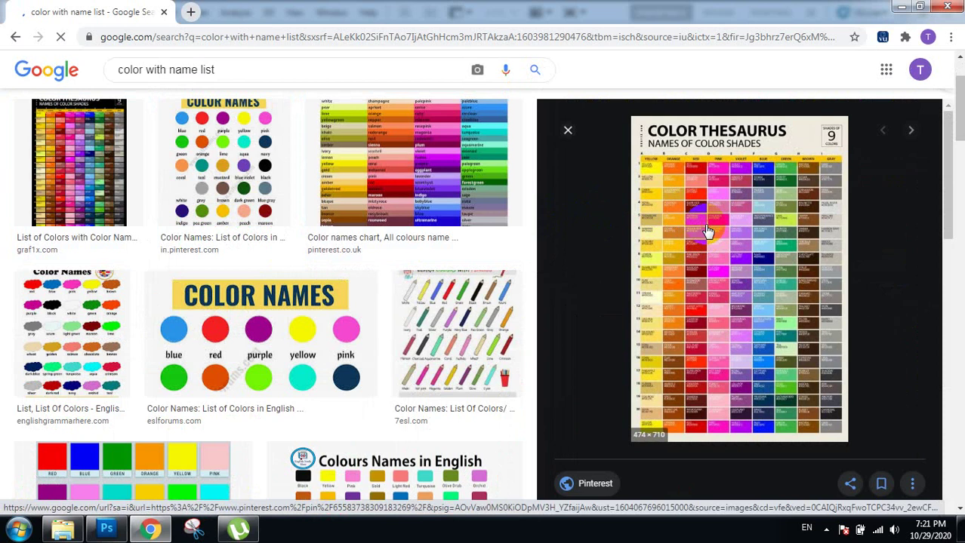
pyautogui.click(642, 270)
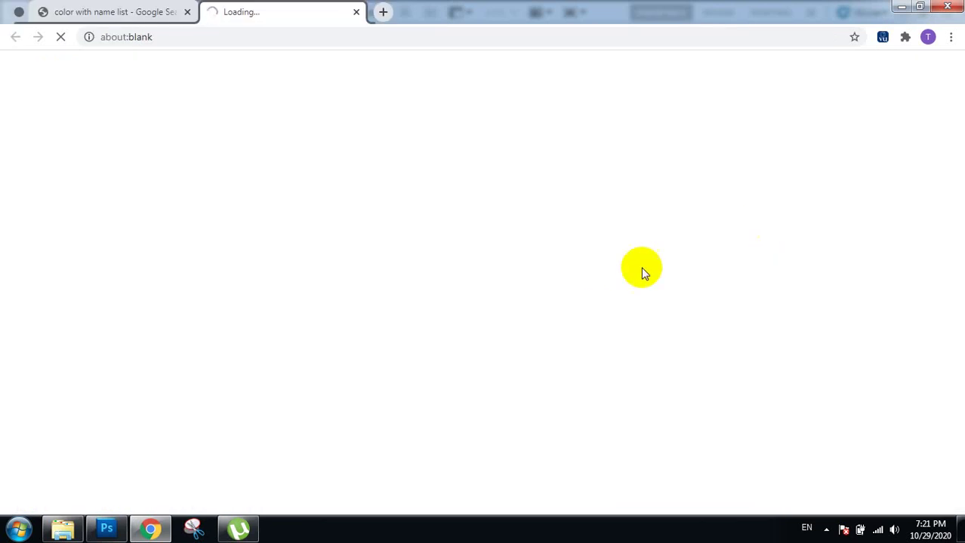
pyautogui.click(142, 5)
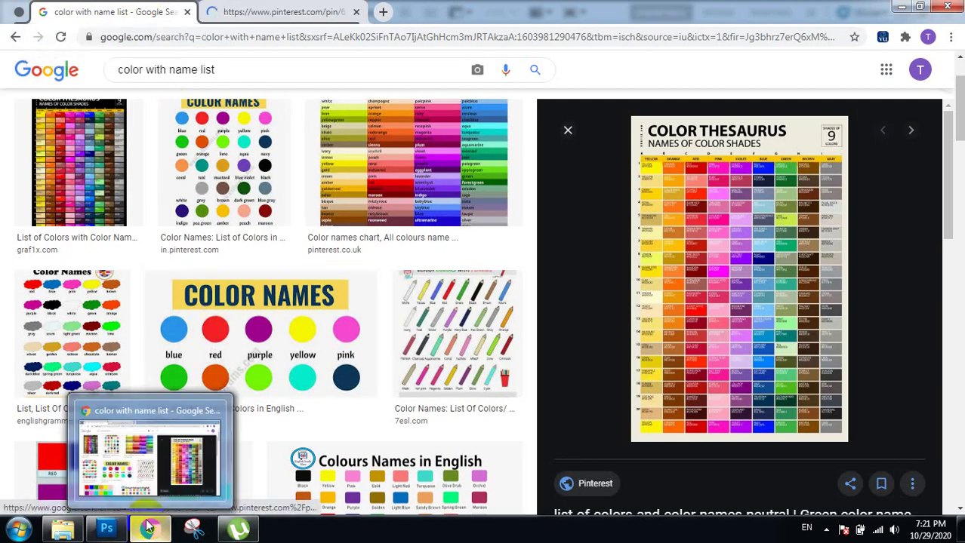
pyautogui.moveTo(107, 529)
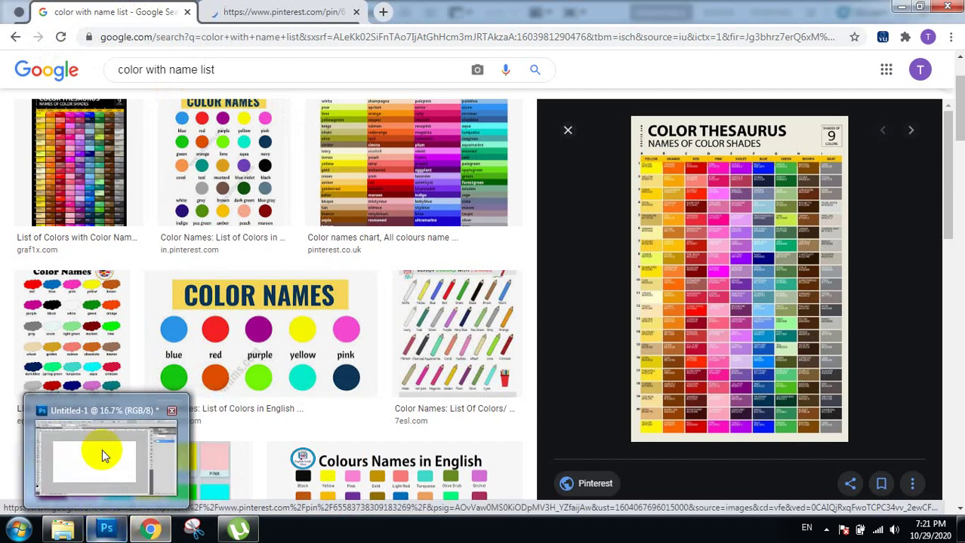
pyautogui.click(104, 456)
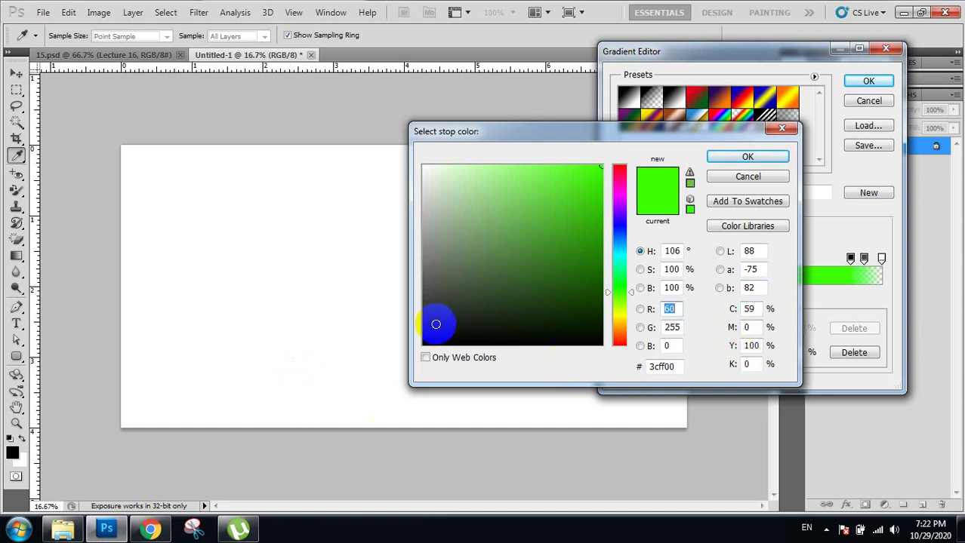
pyautogui.click(151, 529)
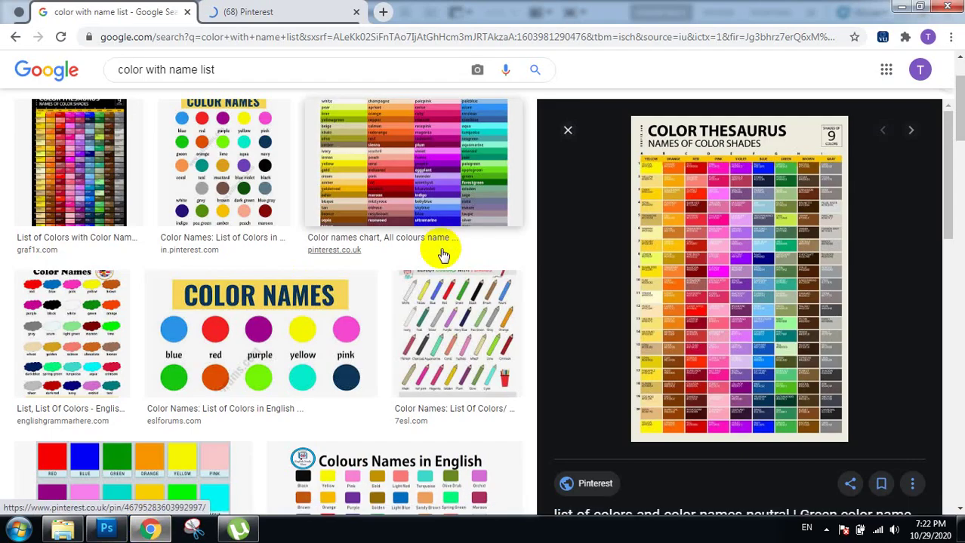
pyautogui.click(568, 132)
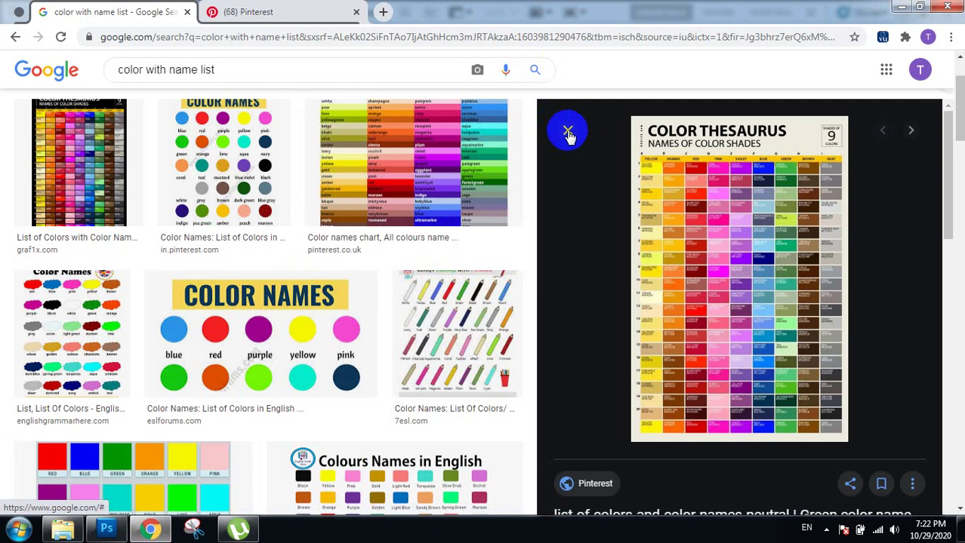
# Open the Pinterest pin's poster source page in another new tab
pyautogui.click(332, 14)
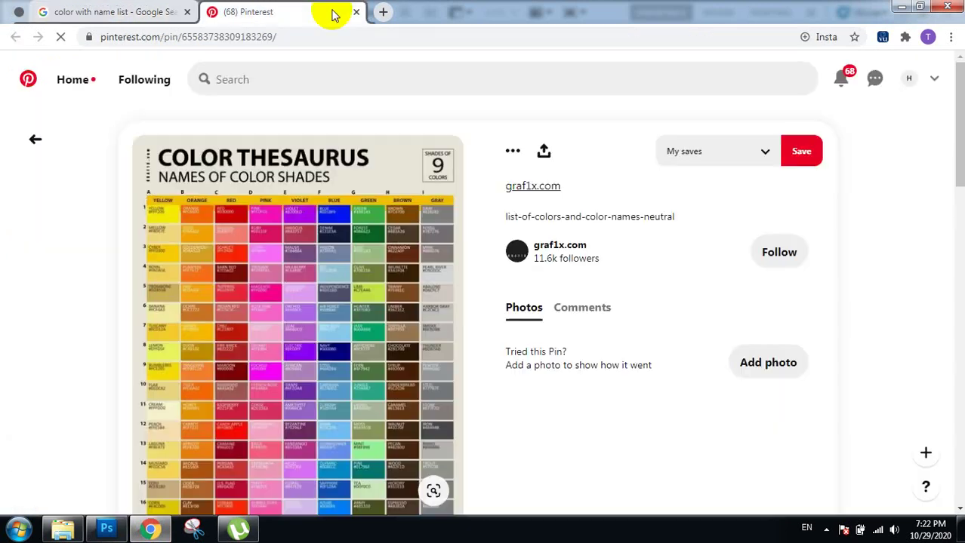
pyautogui.click(373, 257)
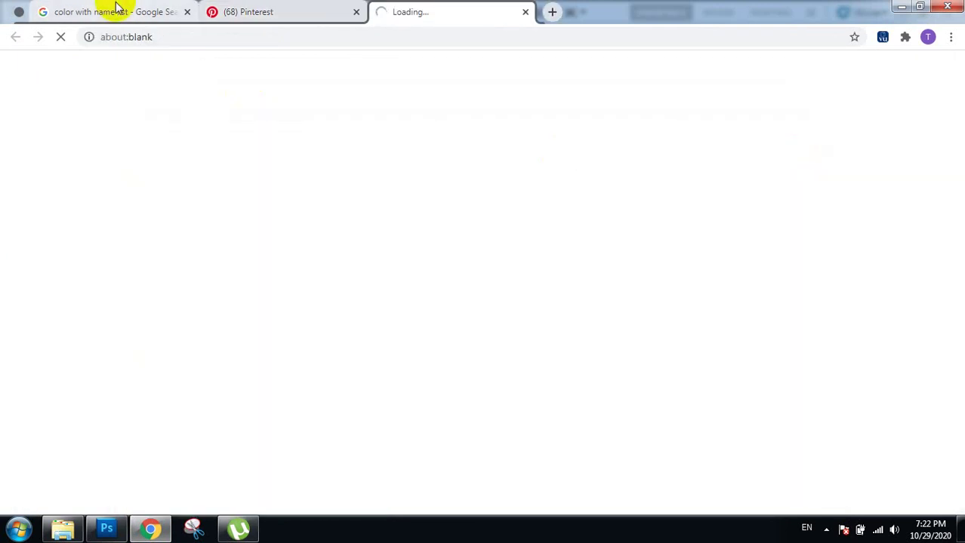
pyautogui.click(119, 11)
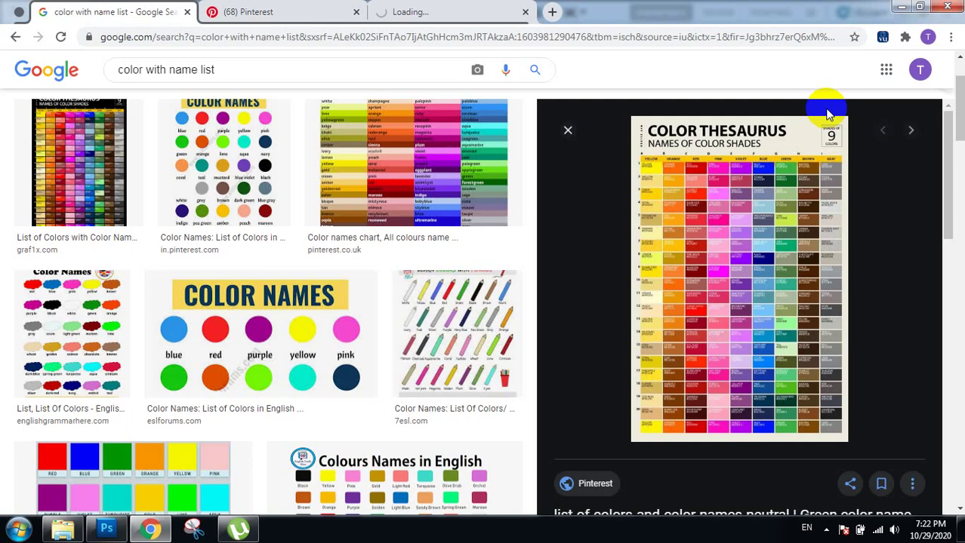
pyautogui.click(568, 132)
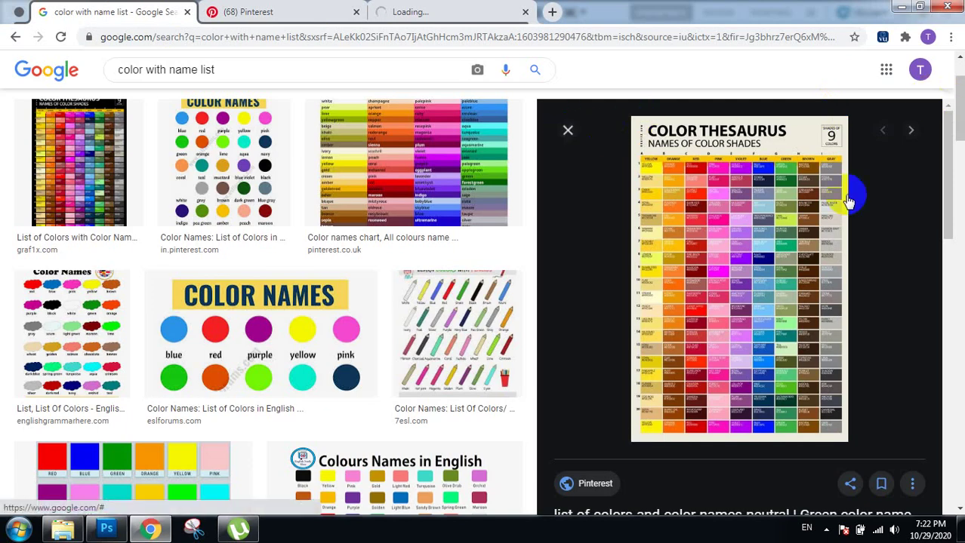
# Search Google Images for 'color list', then switch to the graf1x Color Shades & Names Poster tab
pyautogui.scroll(2, 385, 112)
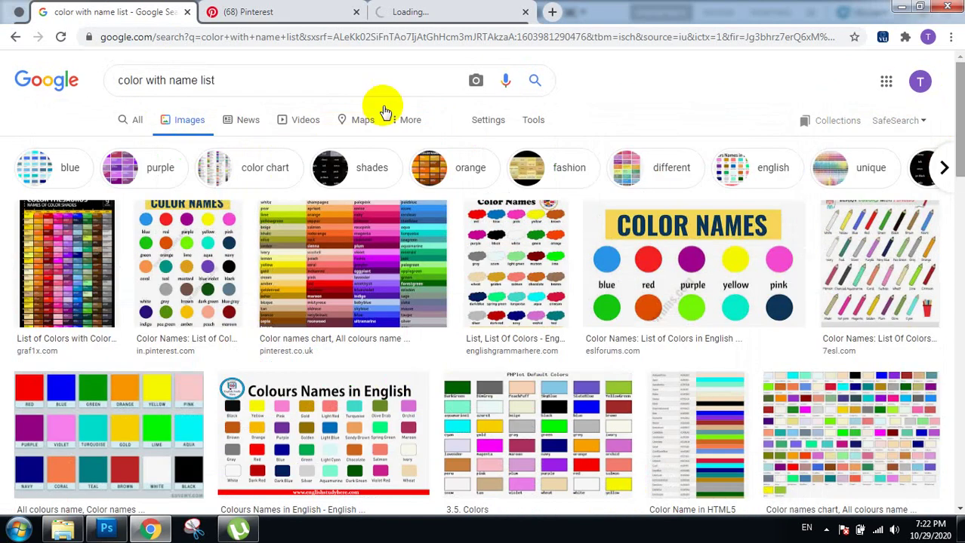
pyautogui.tripleClick(323, 80)
pyautogui.write('color')
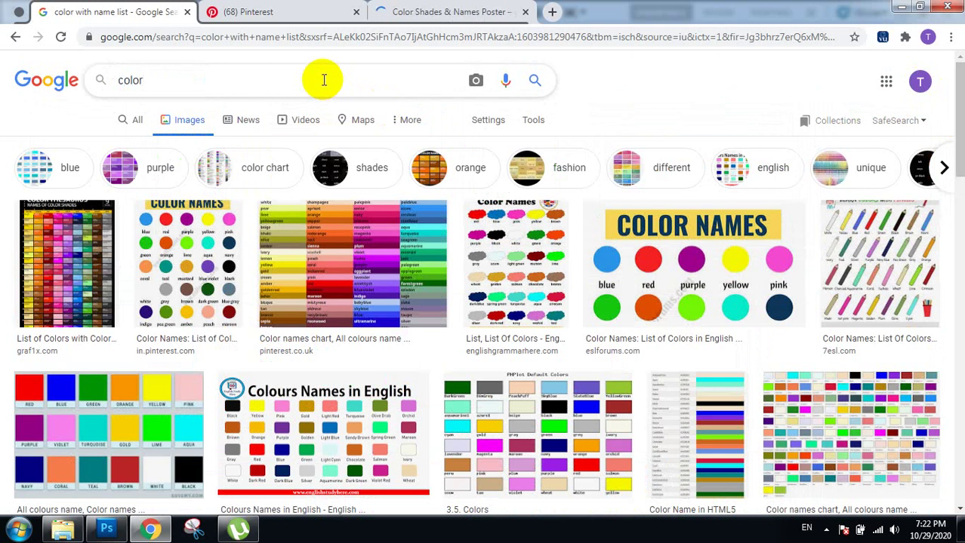
pyautogui.click(216, 79)
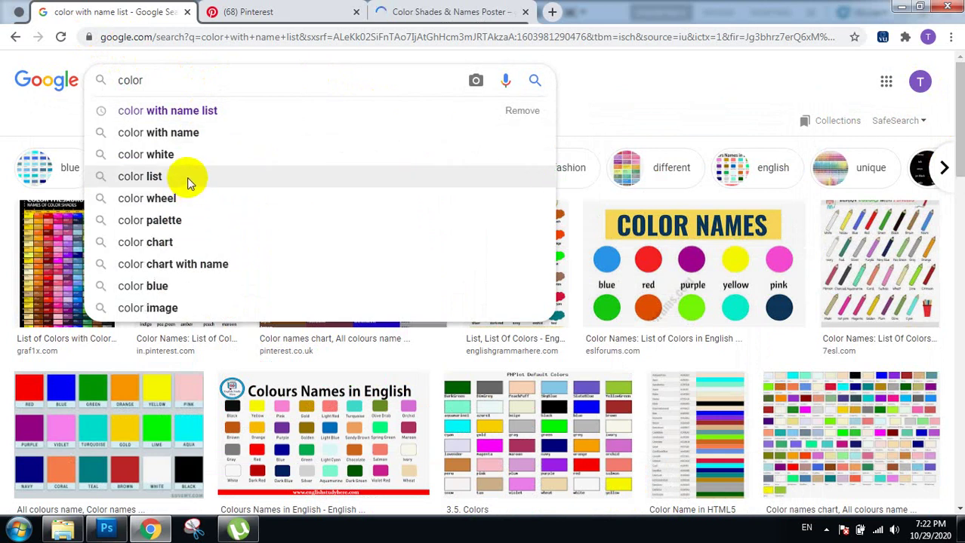
pyautogui.click(187, 177)
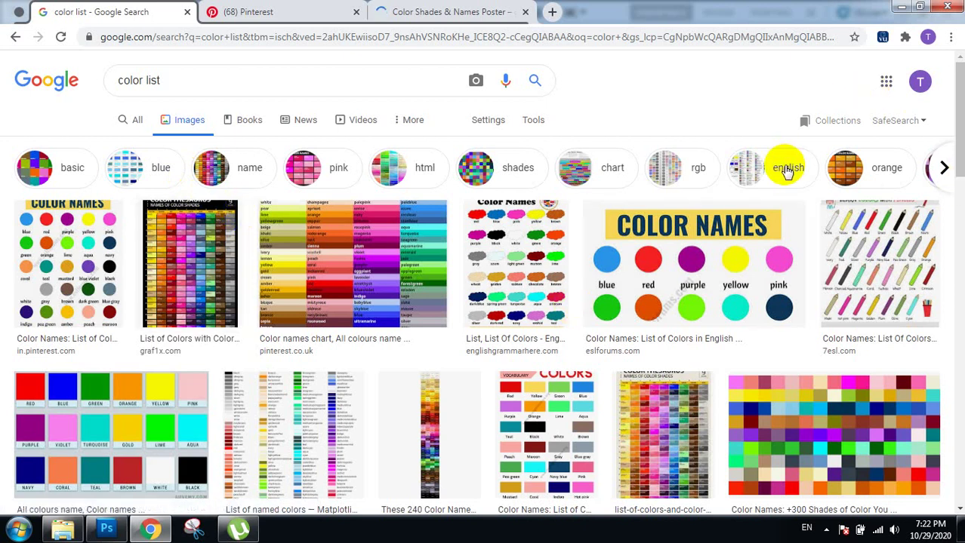
pyautogui.click(430, 18)
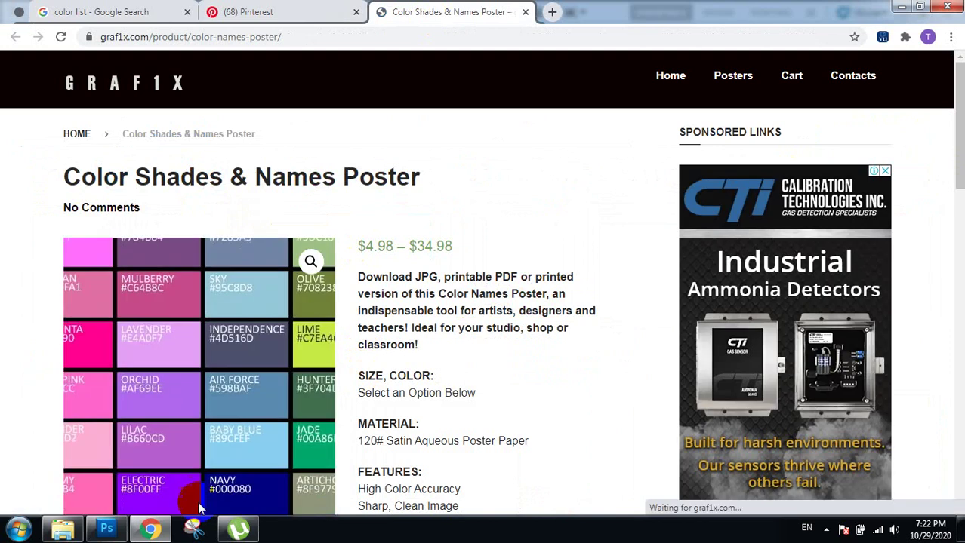
# Try hex codes b43757 and fff200 for the stop colour, checking the poster in between
pyautogui.click(106, 529)
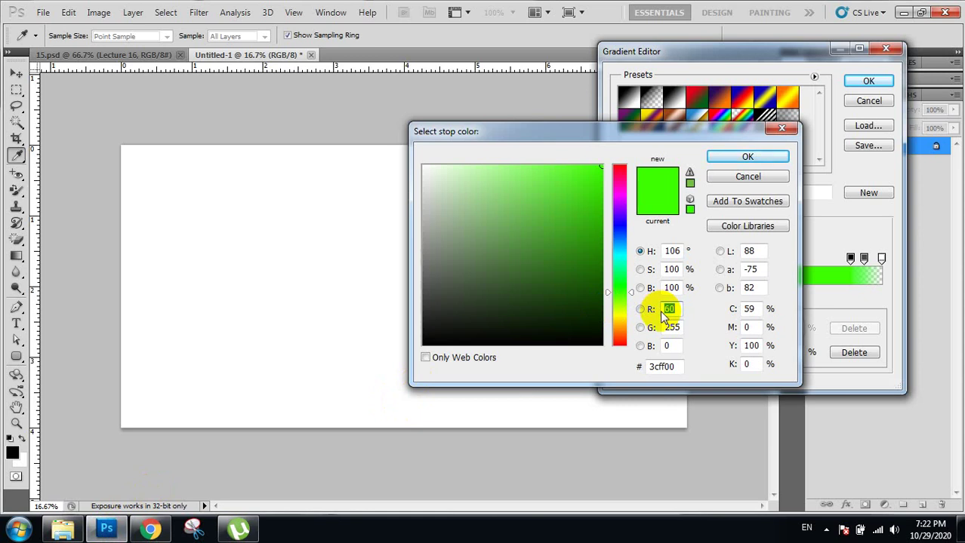
pyautogui.doubleClick(646, 366)
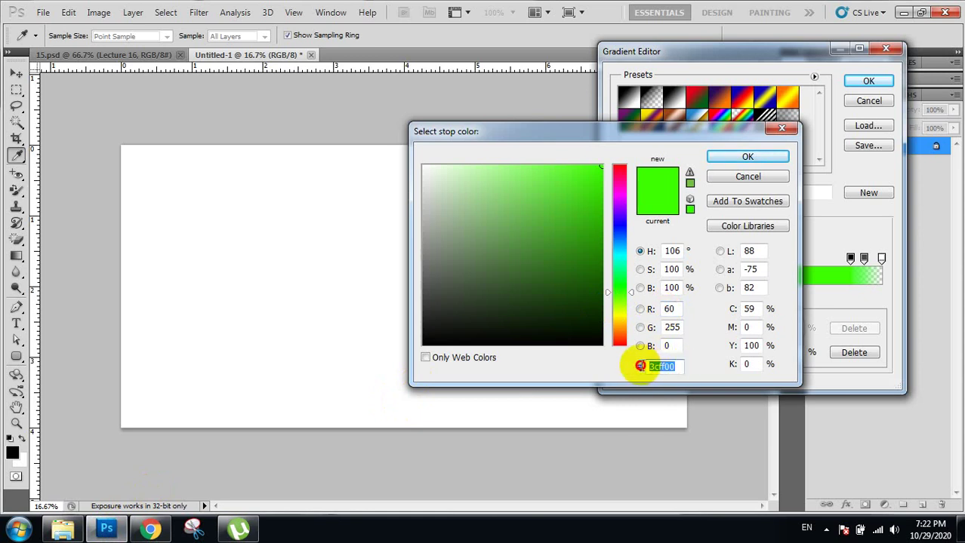
pyautogui.write('b4')
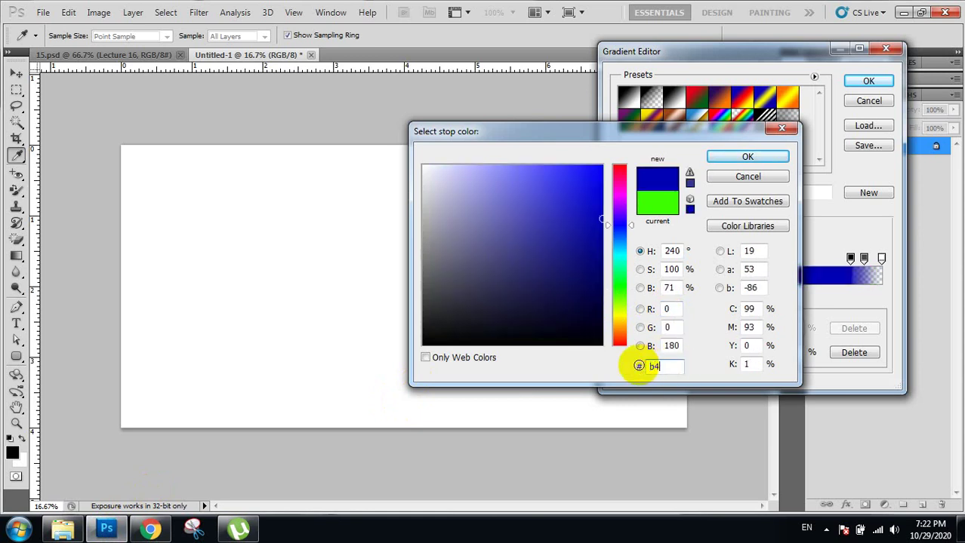
pyautogui.write('375')
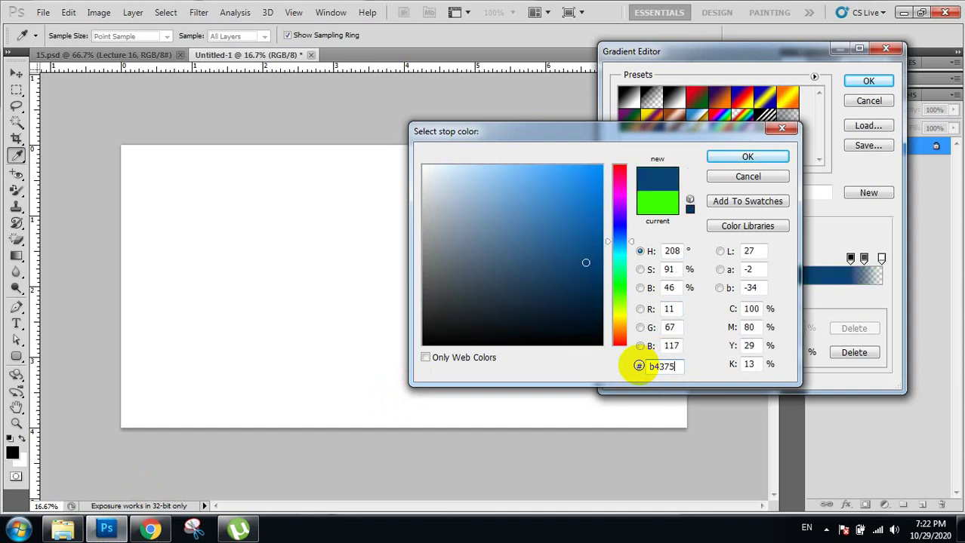
pyautogui.write('7')
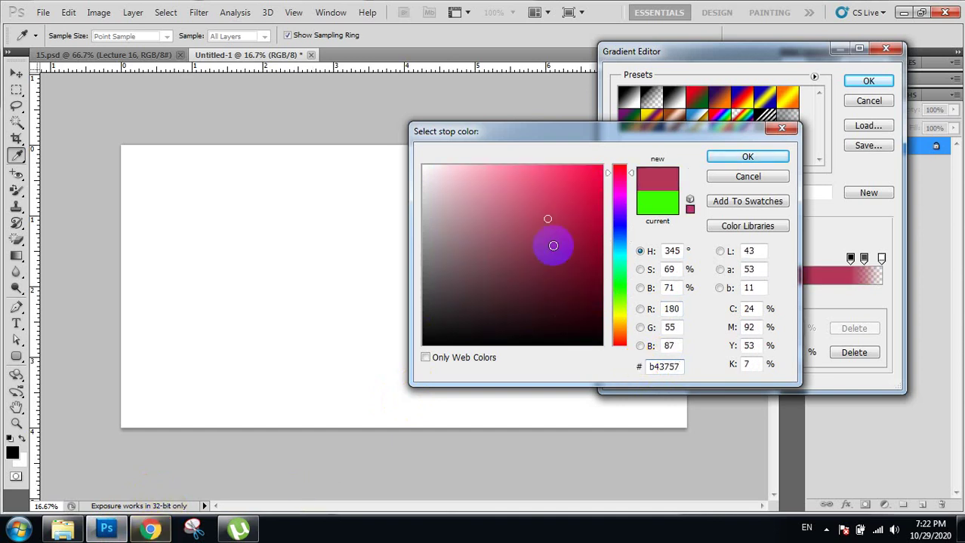
pyautogui.click(150, 529)
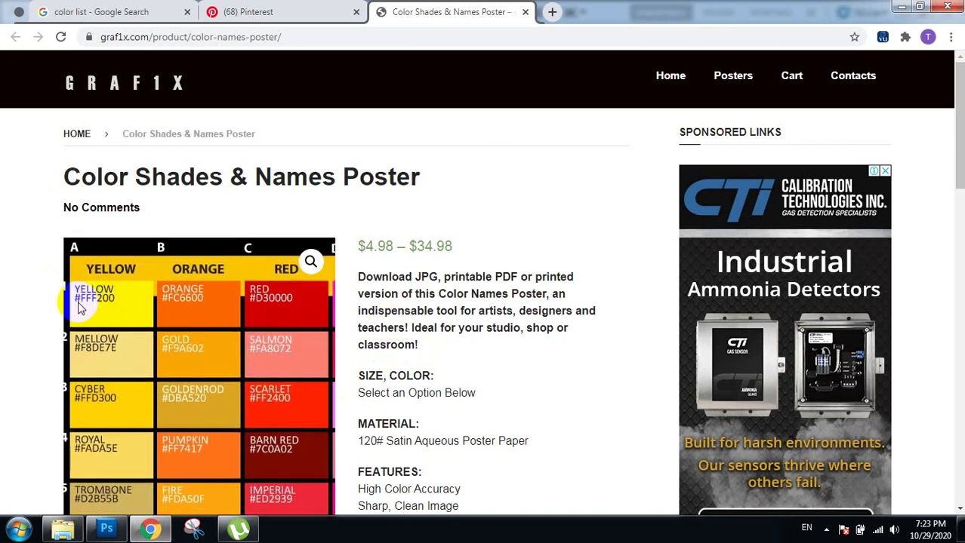
pyautogui.click(106, 528)
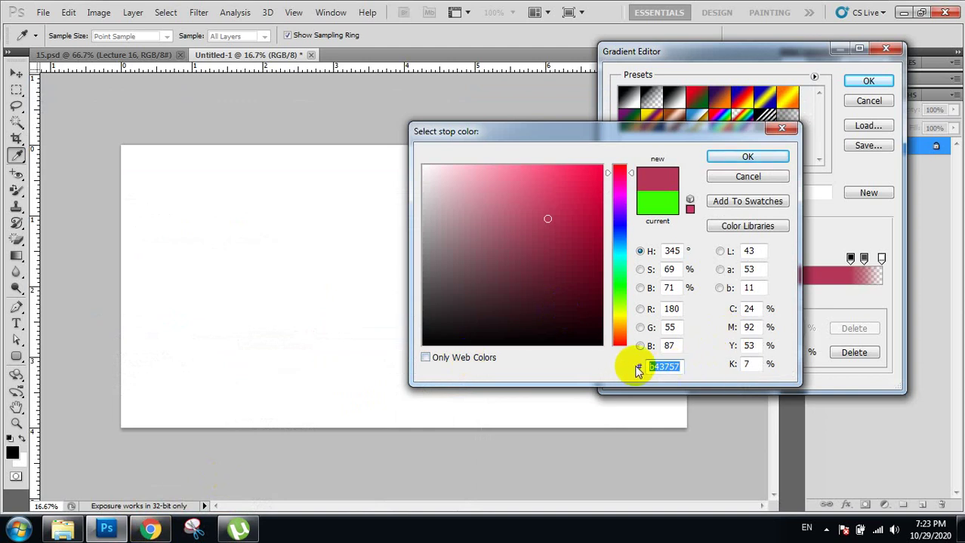
pyautogui.write('ffff200')
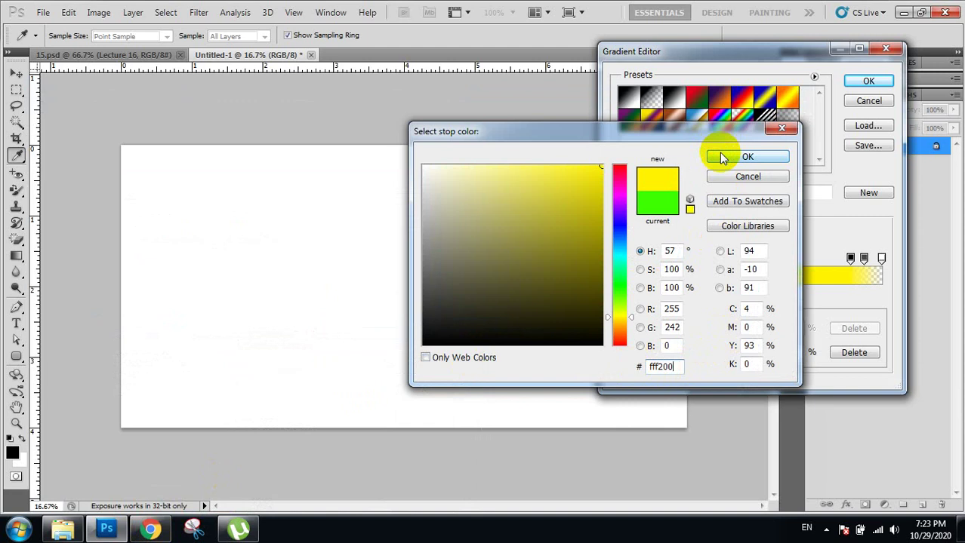
pyautogui.click(151, 529)
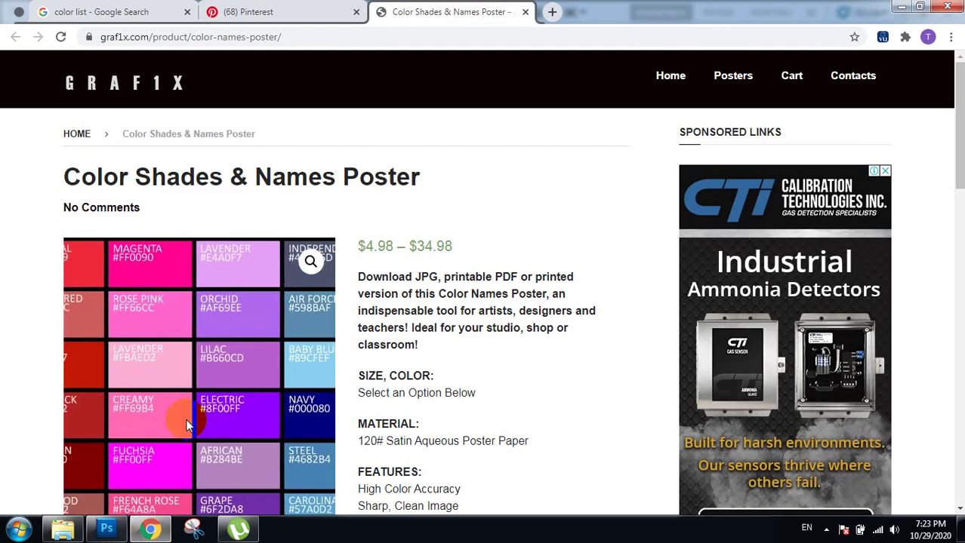
# Move the stop colour's hue back to green, confirm with OK, and return to the poster
pyautogui.click(107, 530)
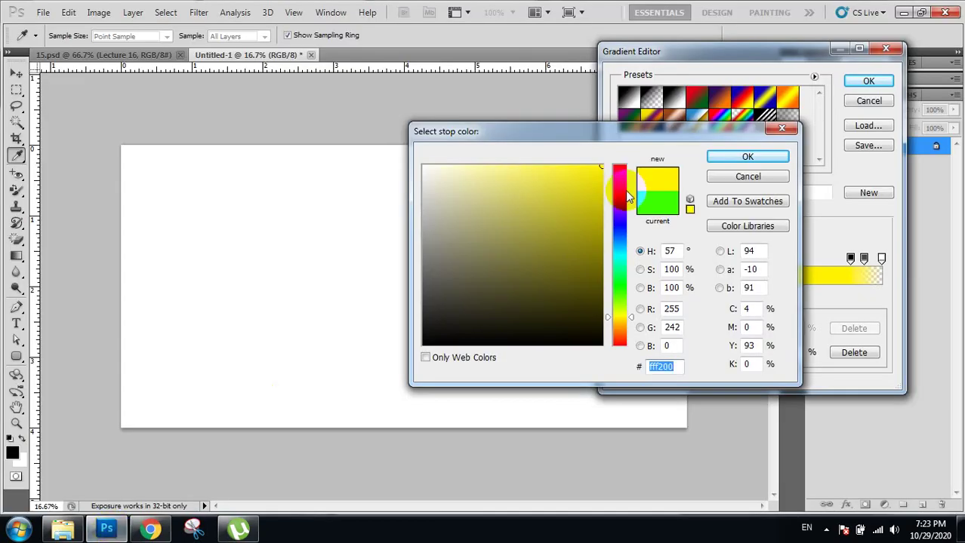
pyautogui.moveTo(621, 219); pyautogui.dragTo(613, 233)
pyautogui.moveTo(636, 359)
pyautogui.mouseDown()
pyautogui.moveTo(598, 309)
pyautogui.moveTo(613, 294)
pyautogui.mouseUp()
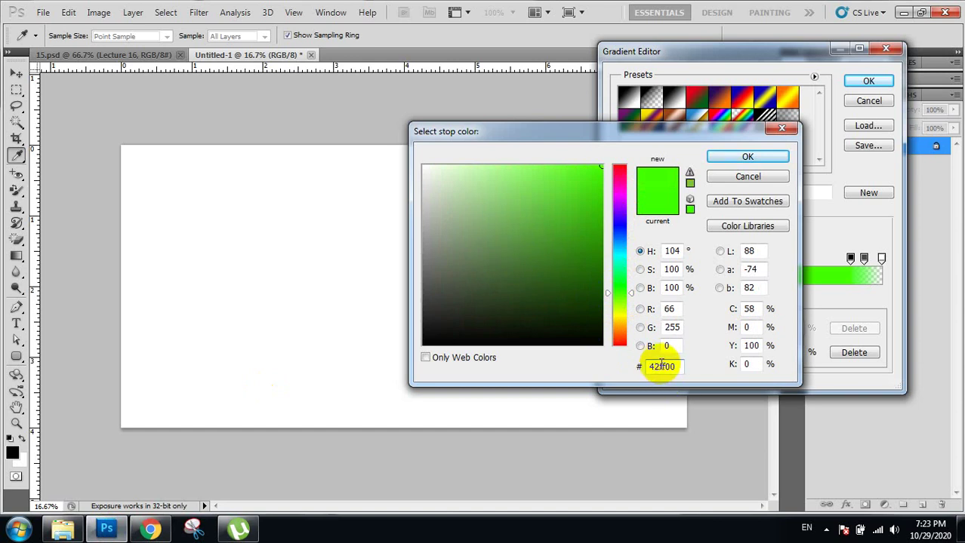
pyautogui.click(731, 178)
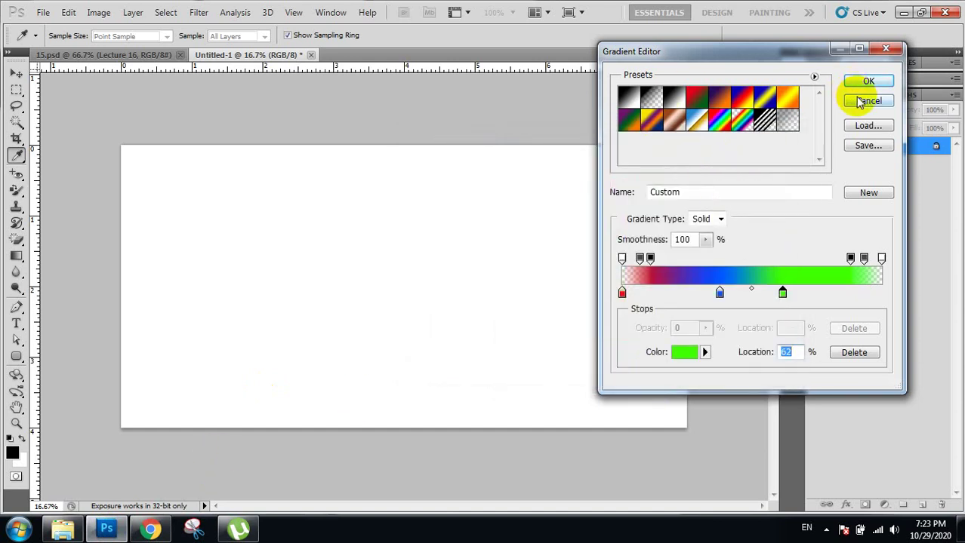
pyautogui.click(150, 528)
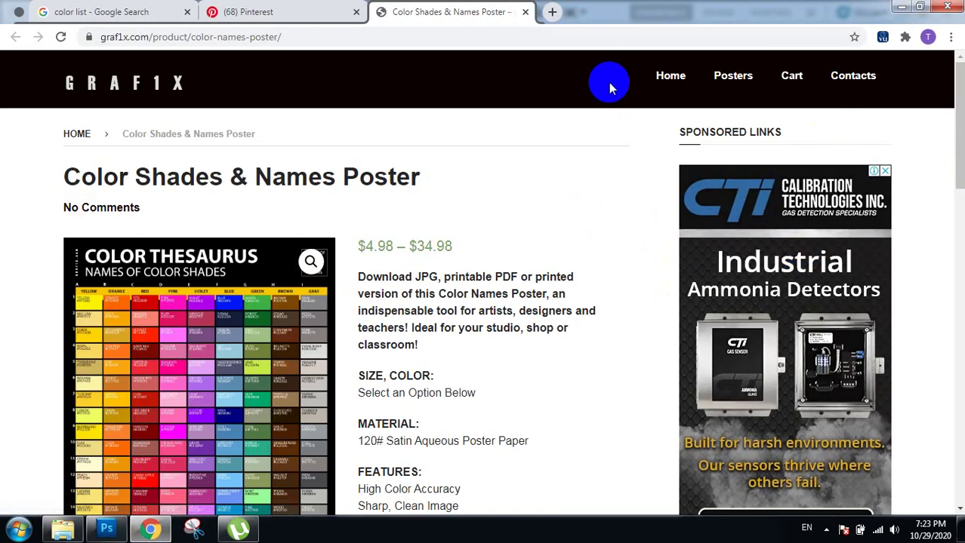
# Replace the image search with 'gardient background'
pyautogui.click(157, 12)
pyautogui.tripleClick(232, 78)
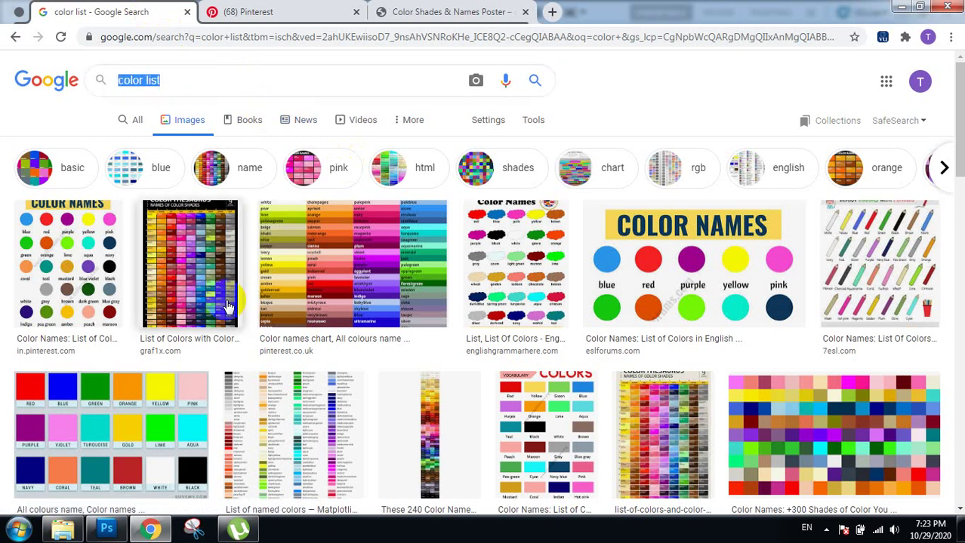
pyautogui.write('g')
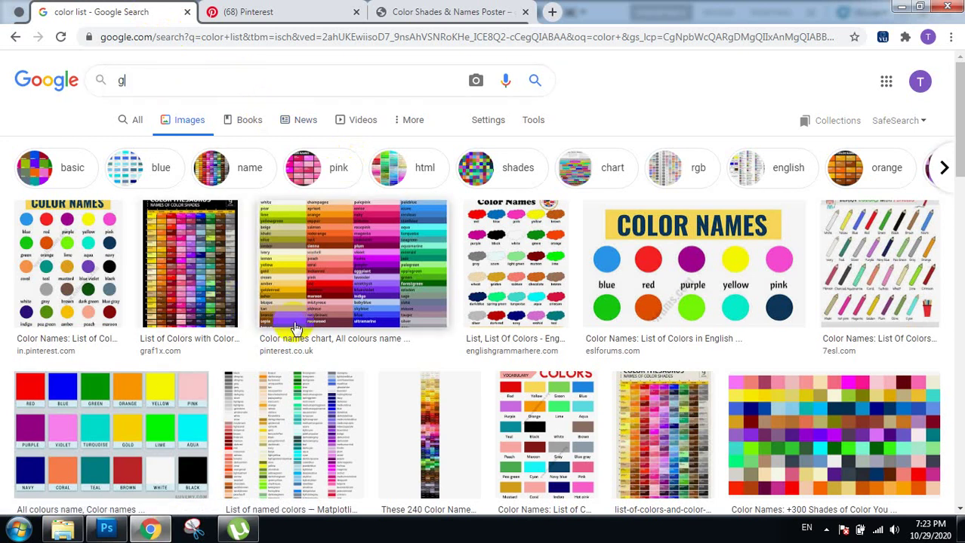
pyautogui.write('ardi')
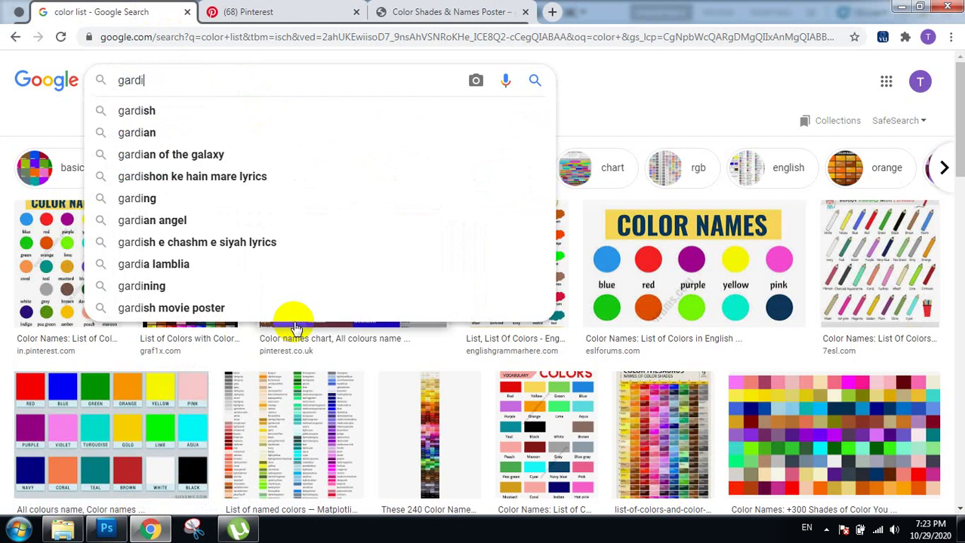
pyautogui.press('BackSpace')
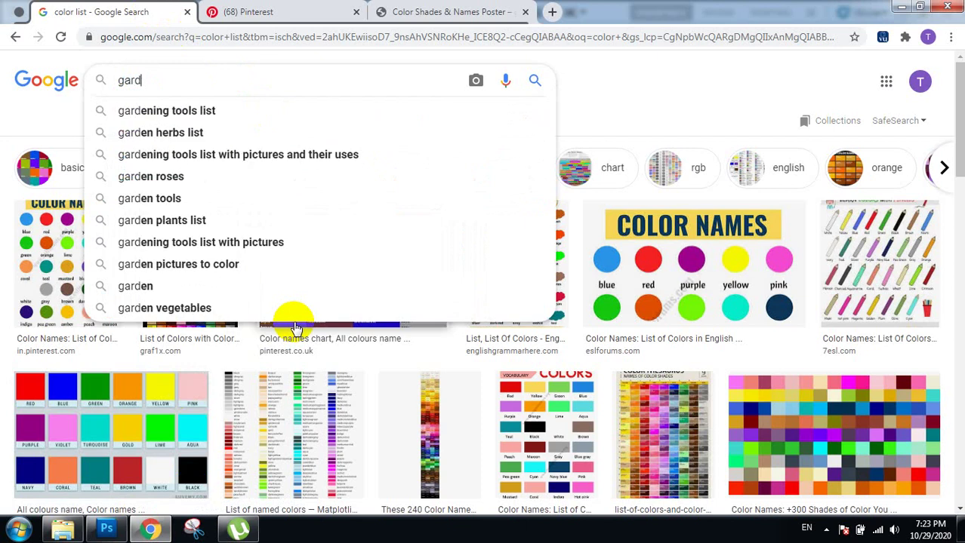
pyautogui.write('ient')
pyautogui.press('Return')
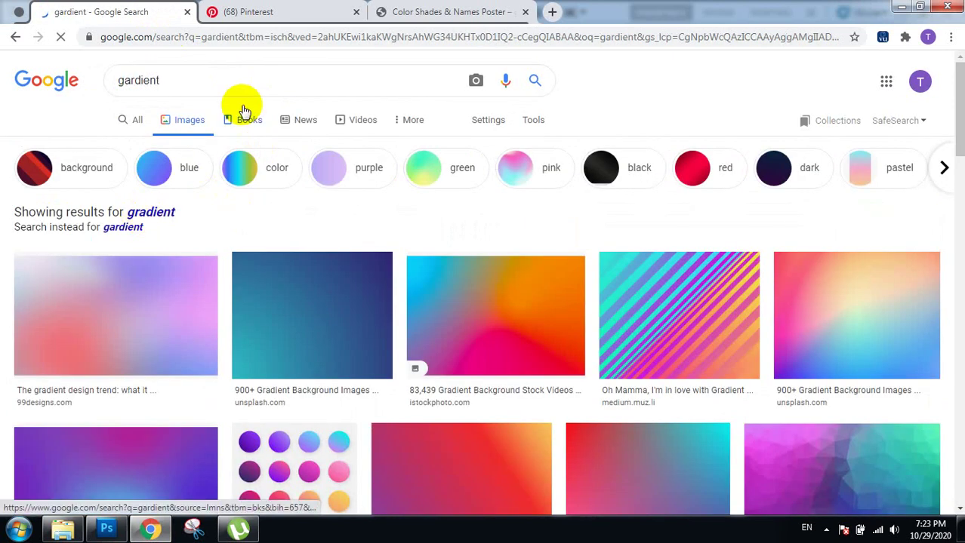
pyautogui.click(226, 85)
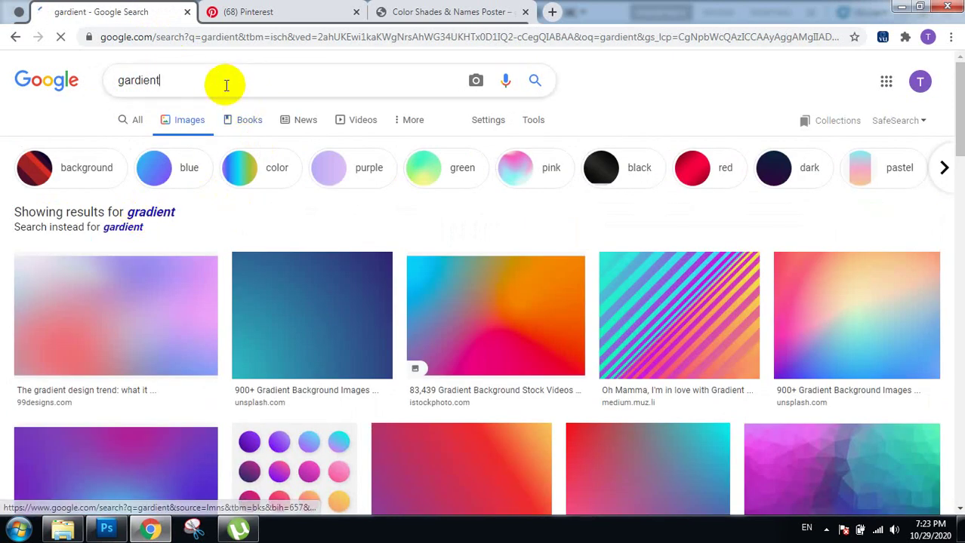
pyautogui.write(' bac')
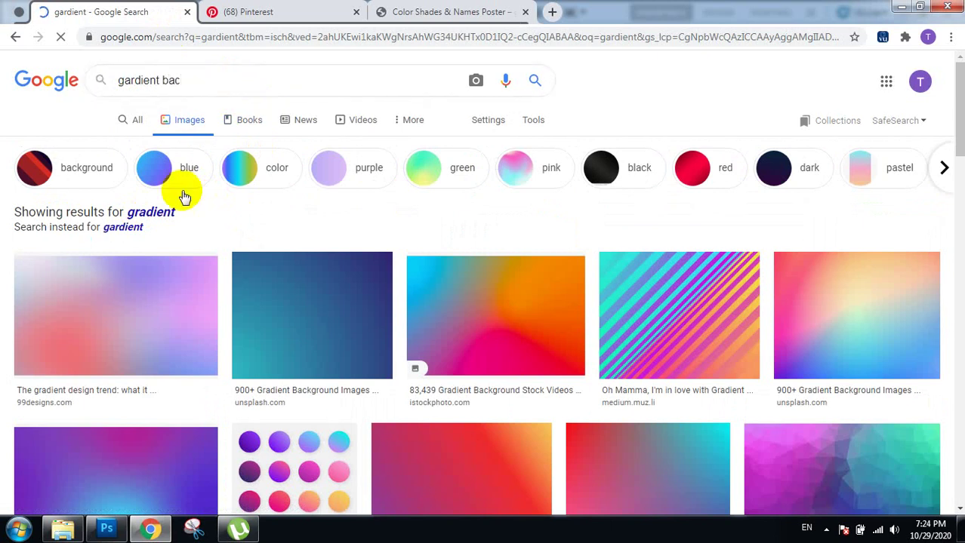
pyautogui.write('kgr')
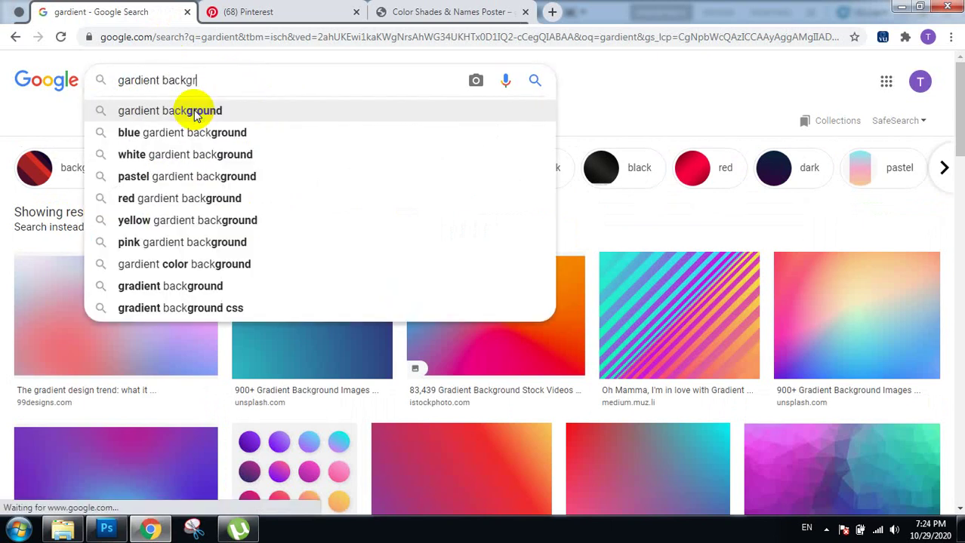
pyautogui.click(196, 112)
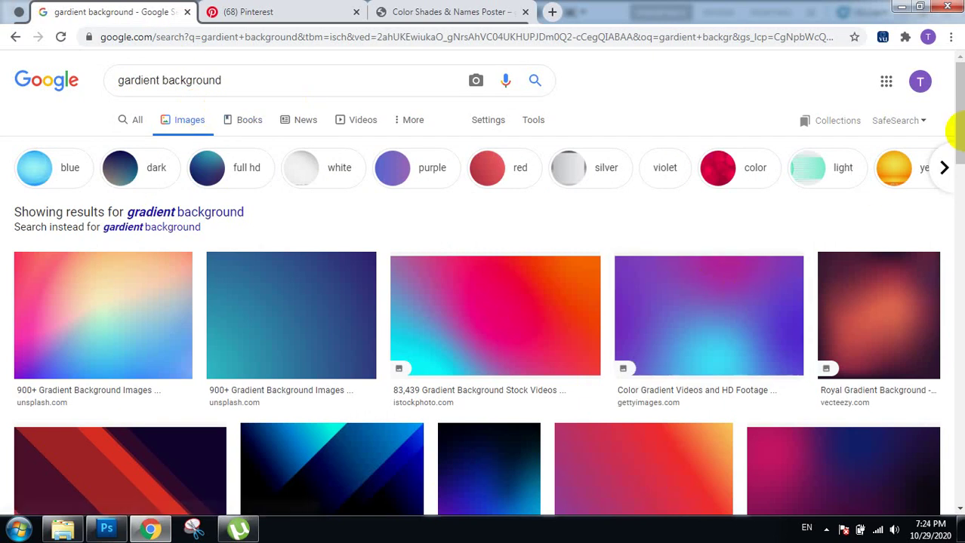
# Preview the vecteezy Royal Gradient Background result and open its source page
pyautogui.moveTo(957, 130); pyautogui.dragTo(955, 280)
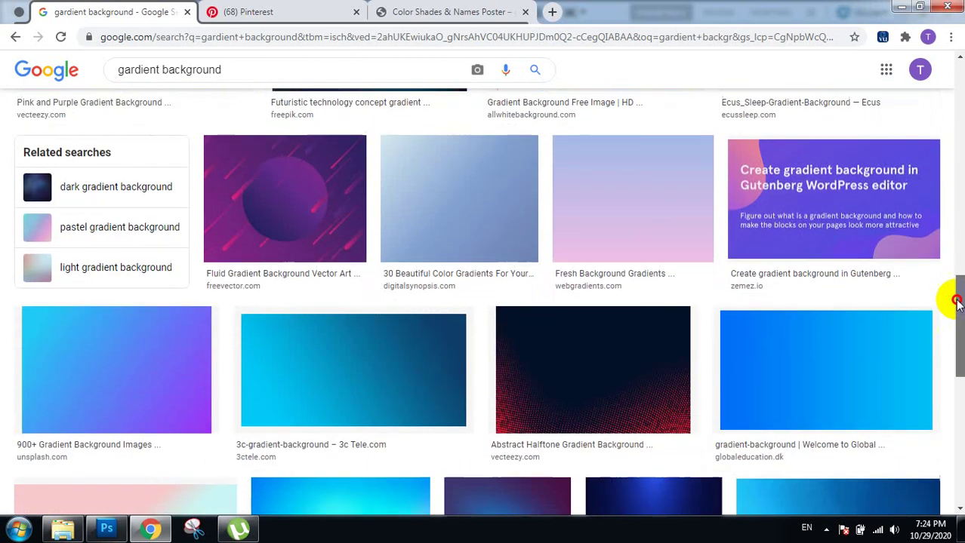
pyautogui.moveTo(955, 281); pyautogui.dragTo(954, 148)
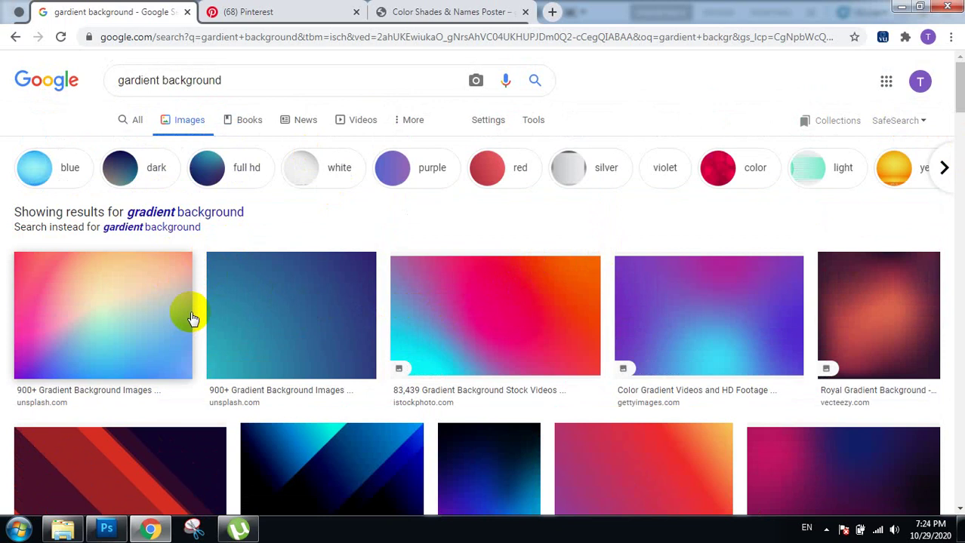
pyautogui.click(868, 296)
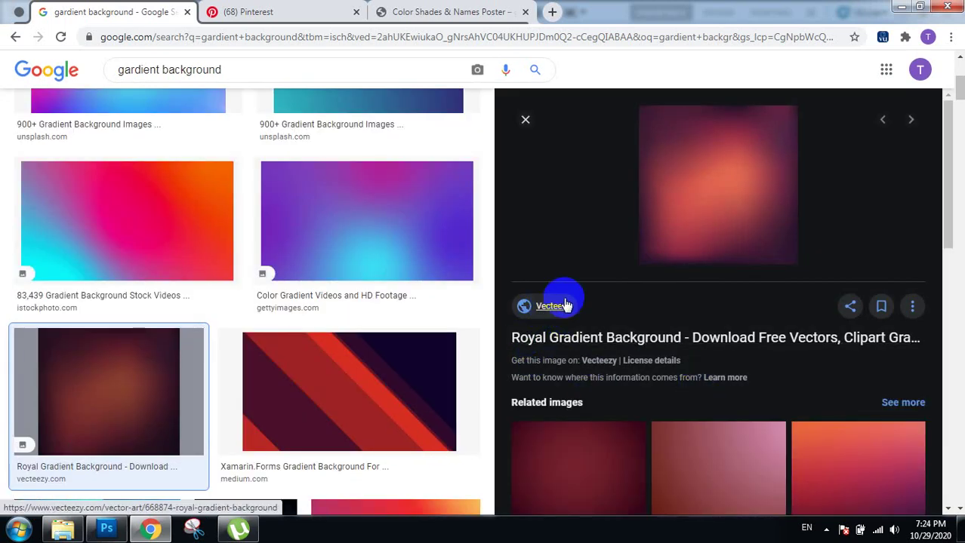
pyautogui.click(721, 183)
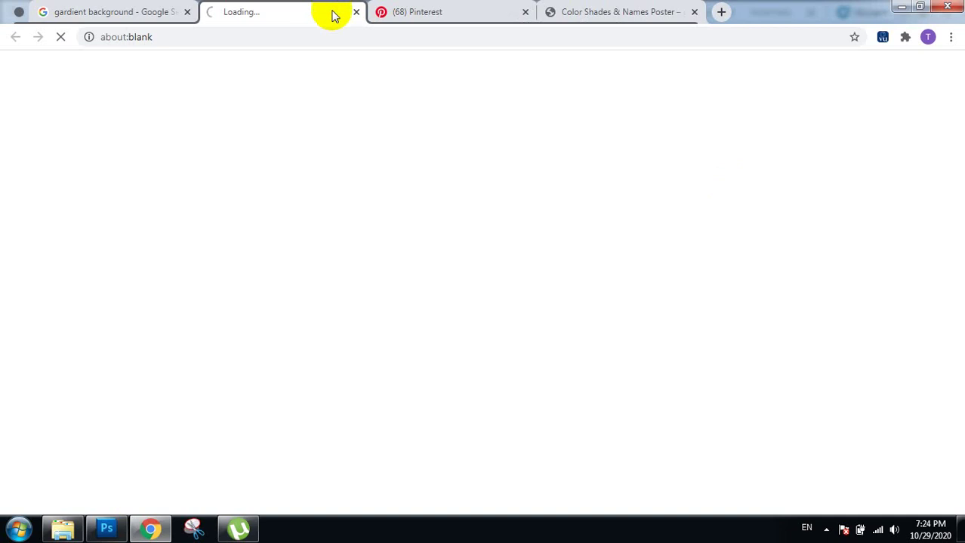
# Close the Pinterest tab and download the Royal Gradient Background with the Free License
pyautogui.click(526, 13)
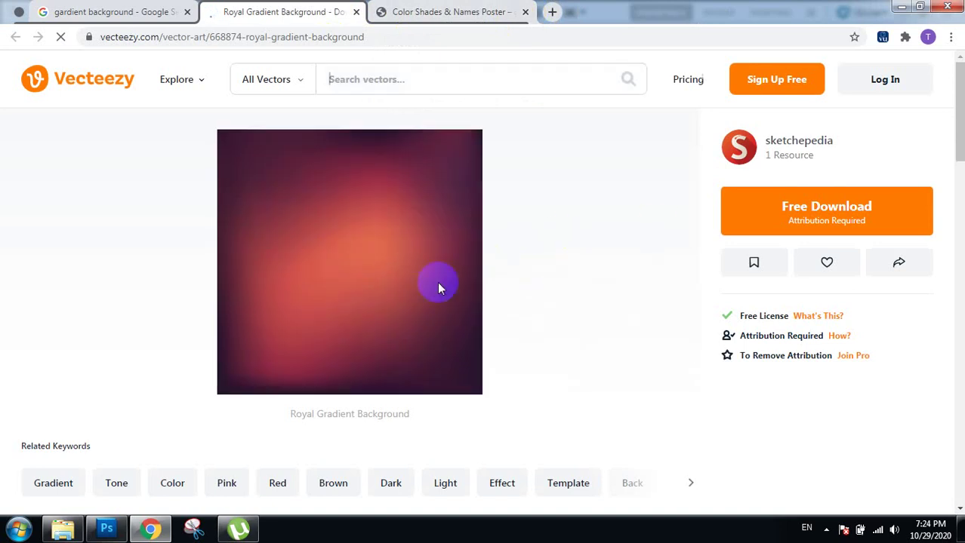
pyautogui.click(804, 225)
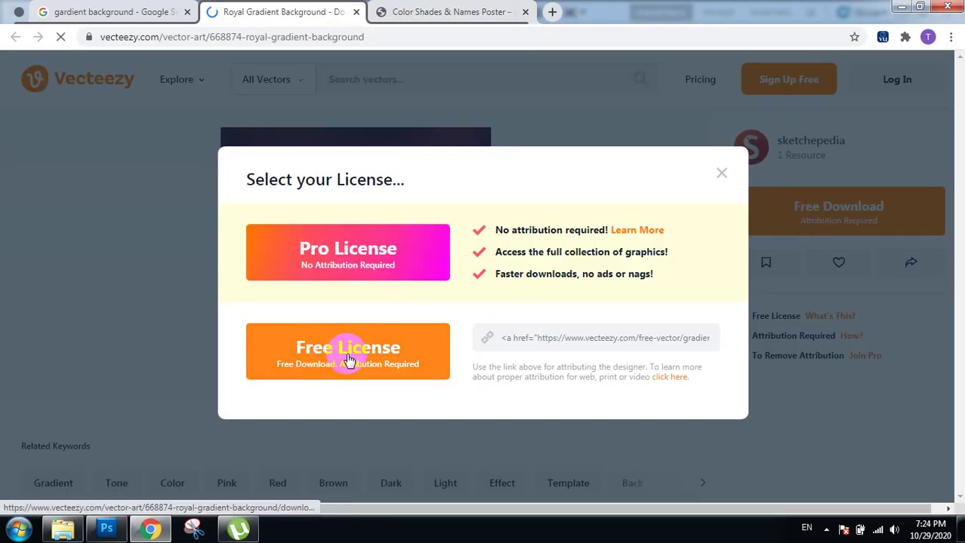
pyautogui.click(347, 358)
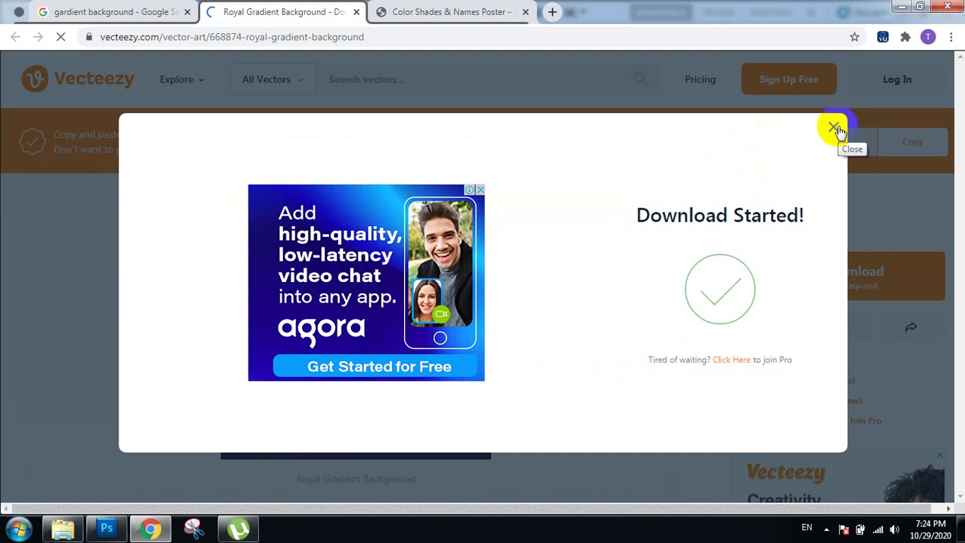
pyautogui.click(716, 166)
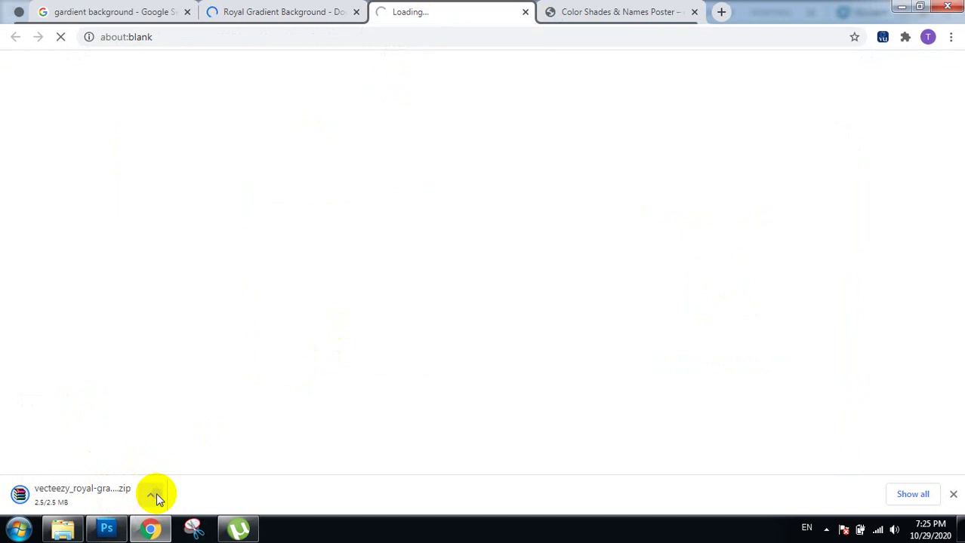
# Show the downloaded zip in its folder and close the Join Pro tab
pyautogui.click(156, 493)
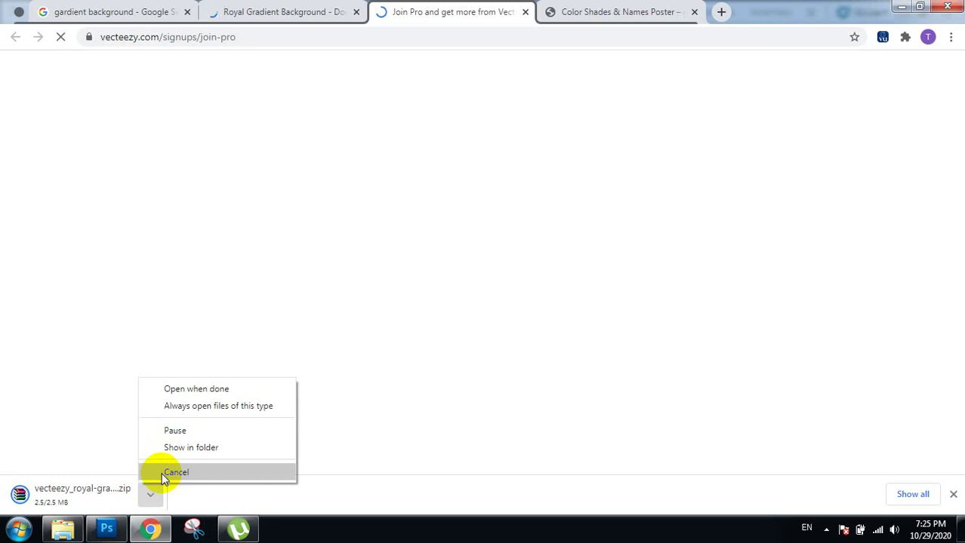
pyautogui.click(188, 451)
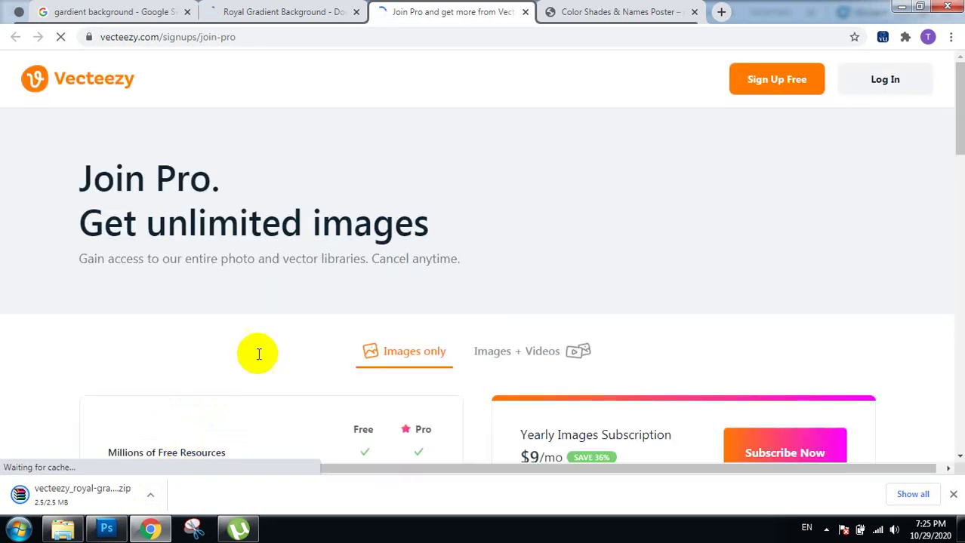
pyautogui.click(527, 12)
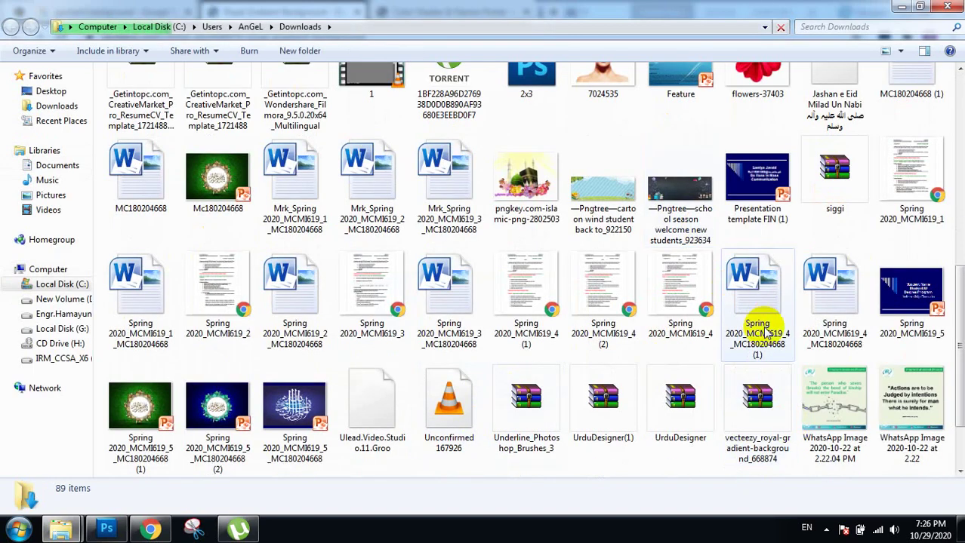
# Close the Downloads window, go to New folder (3), and right-click the vecteezy zip
pyautogui.click(755, 422)
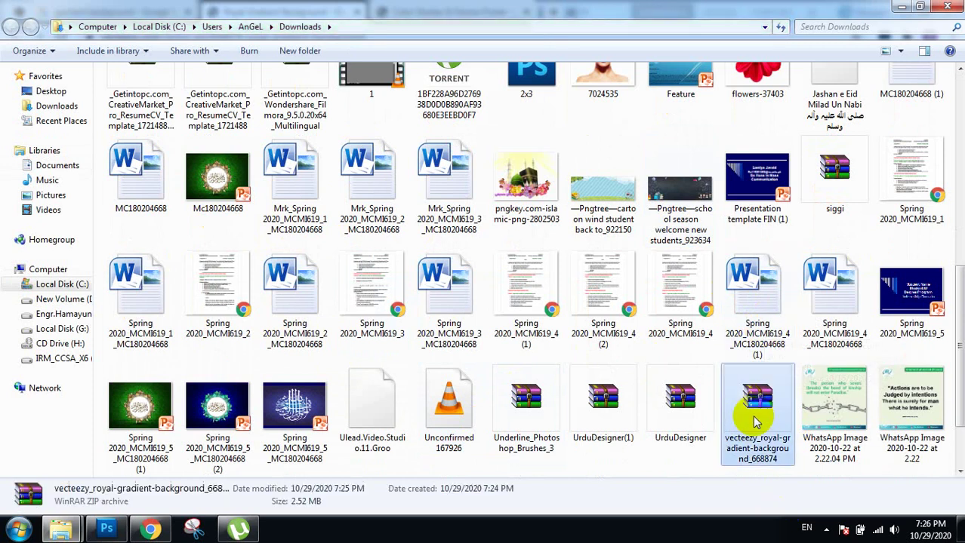
pyautogui.click(947, 6)
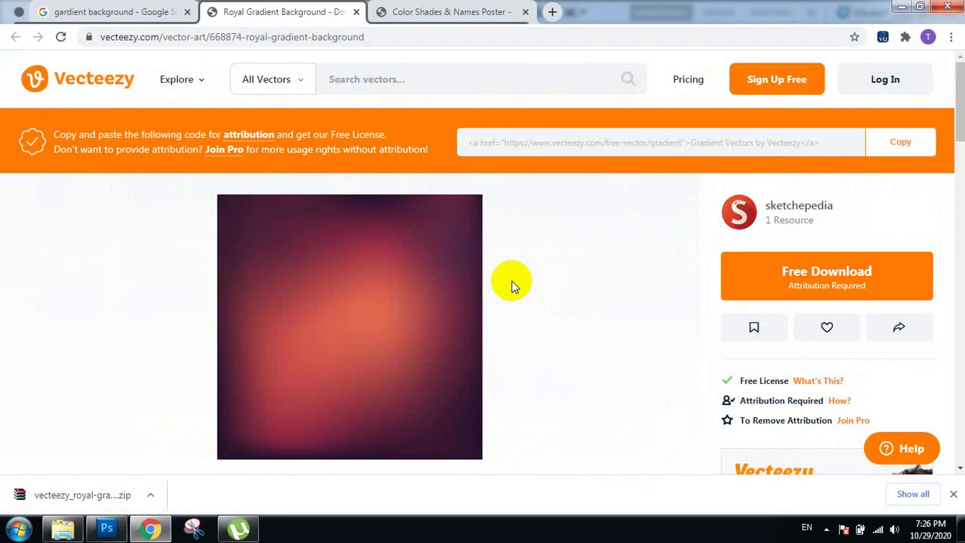
pyautogui.click(63, 528)
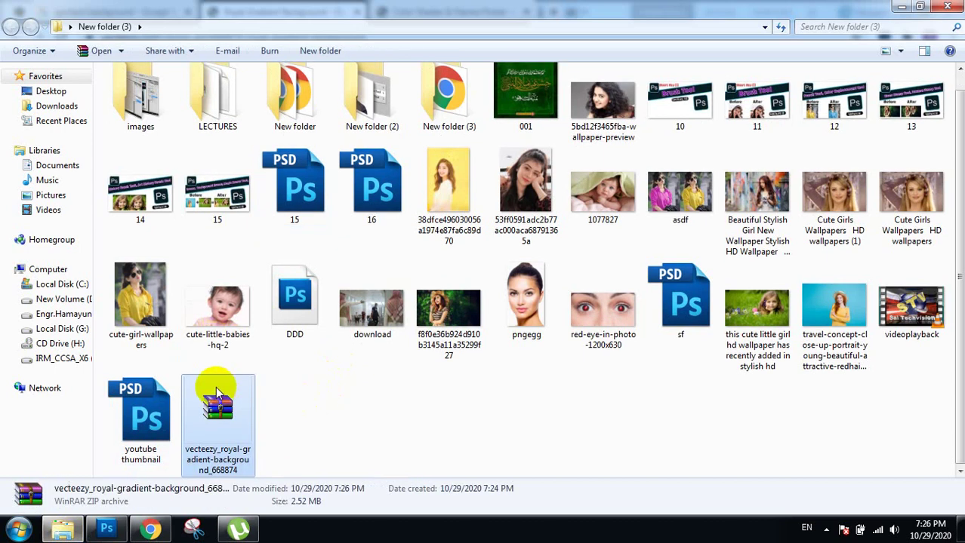
pyautogui.doubleClick(215, 394)
pyautogui.rightClick(215, 393)
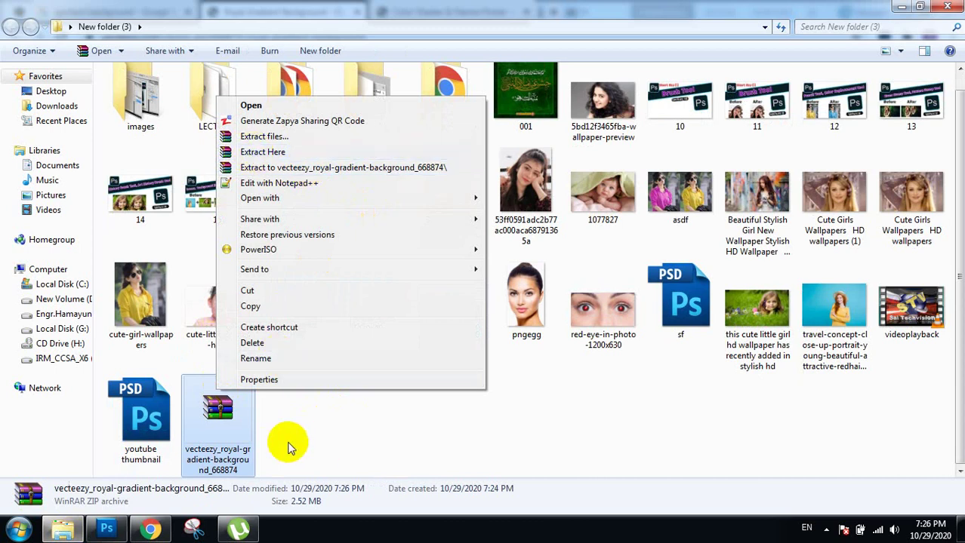
# Extract the zip to vecteezy_royal-gradient-background_668874\ and drag its JPEG onto Photoshop
pyautogui.click(290, 172)
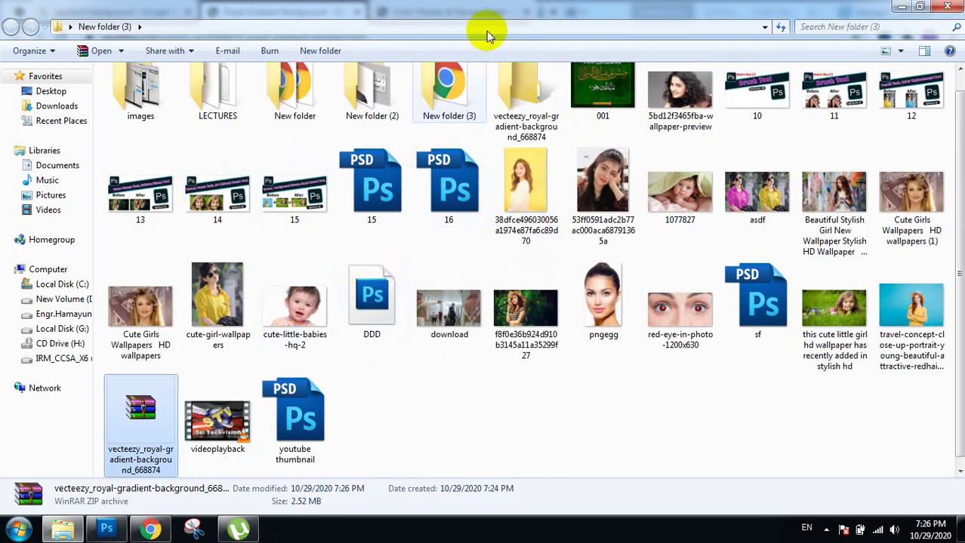
pyautogui.doubleClick(530, 117)
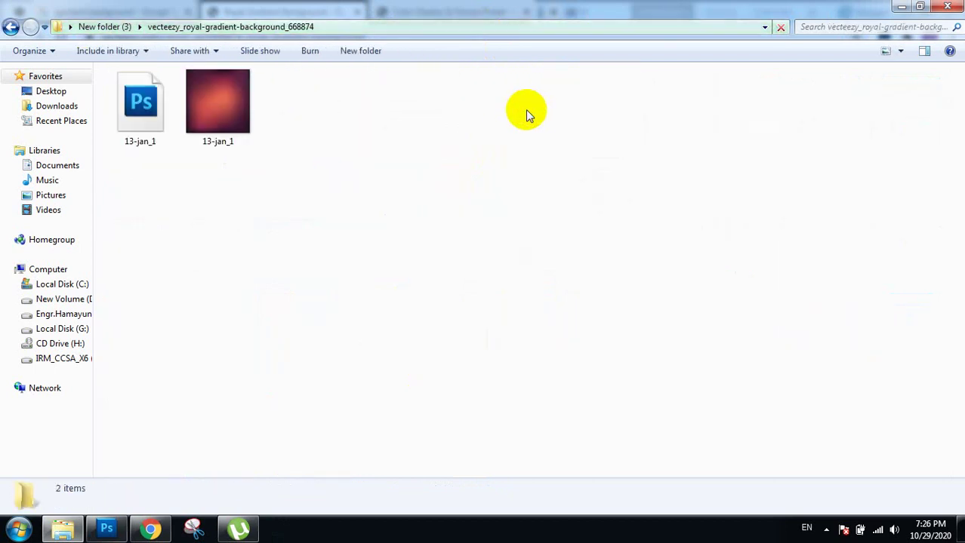
pyautogui.click(209, 138)
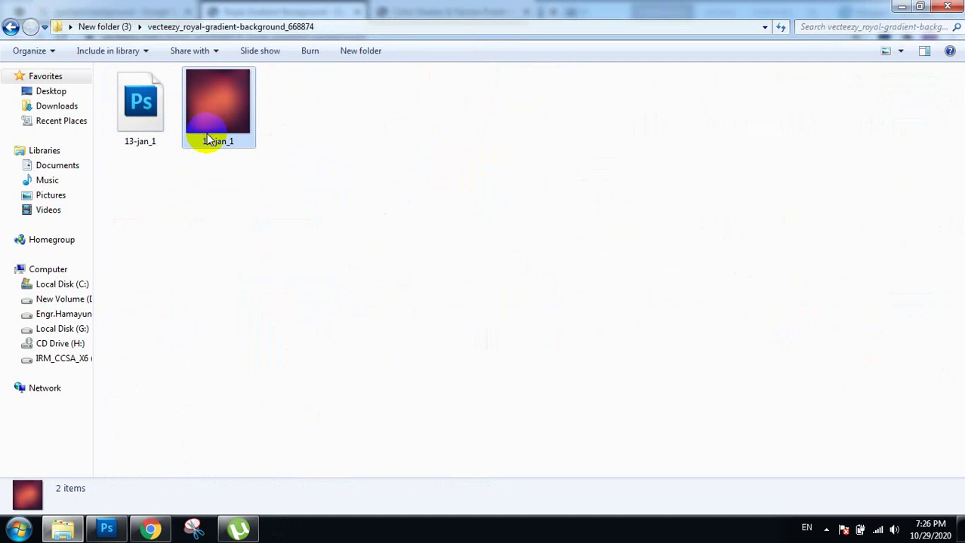
pyautogui.click(158, 120)
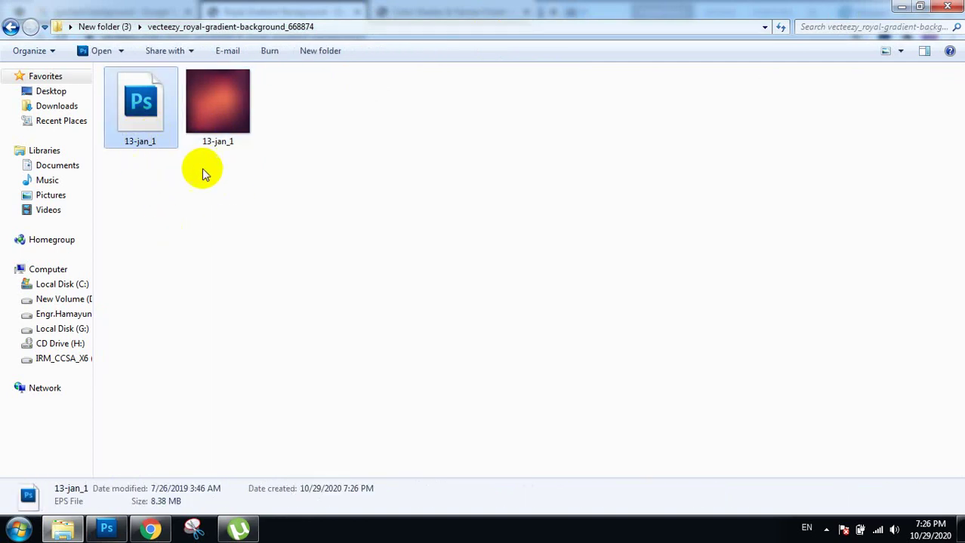
pyautogui.click(216, 123)
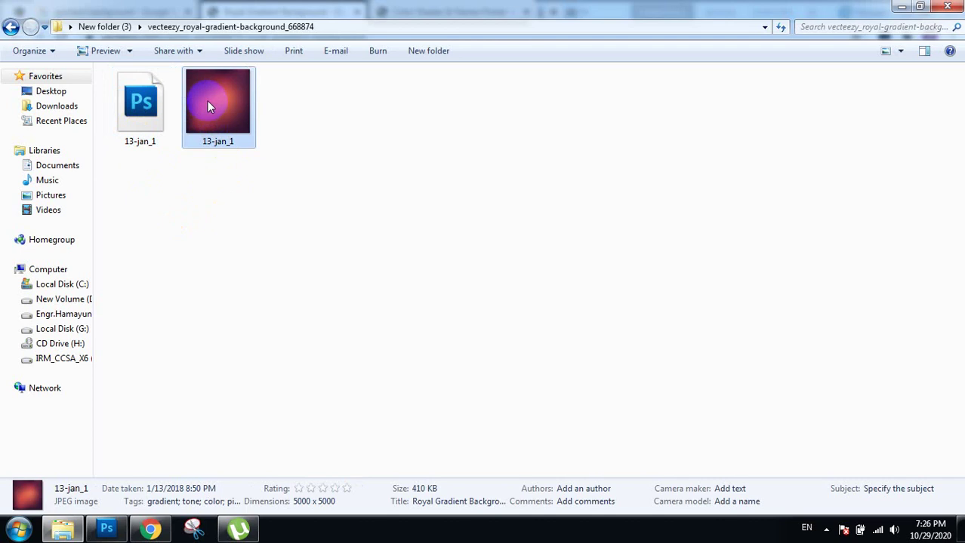
pyautogui.moveTo(210, 106)
pyautogui.mouseDown()
pyautogui.moveTo(139, 489)
pyautogui.moveTo(335, 252)
pyautogui.mouseUp()
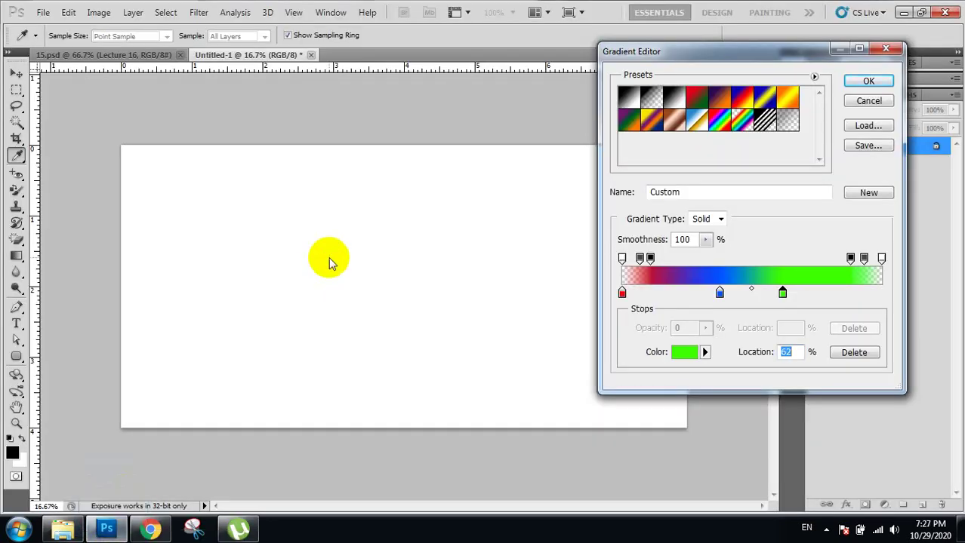
# Close the Gradient Editor, append Color Harmonies 1 to the gradient presets, and enlarge the picker
pyautogui.click(867, 101)
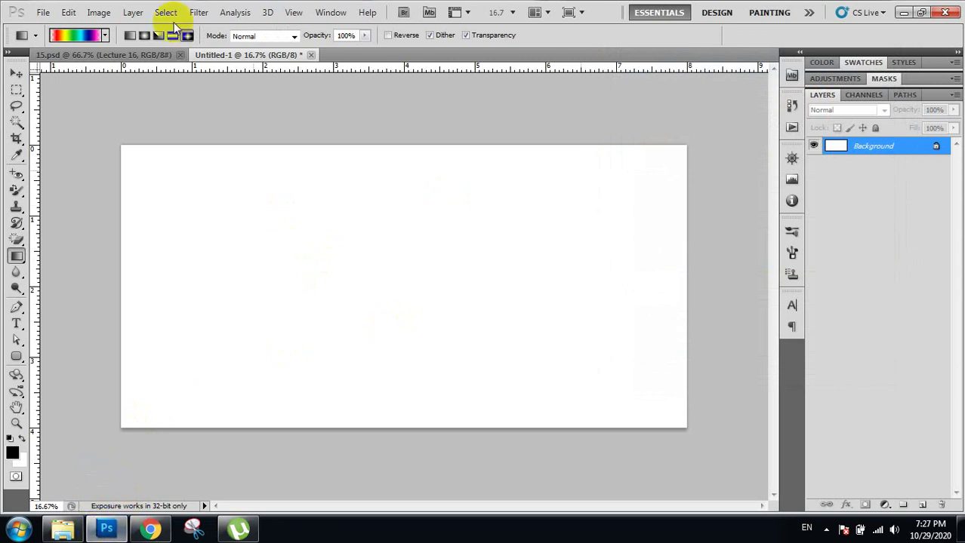
pyautogui.click(105, 35)
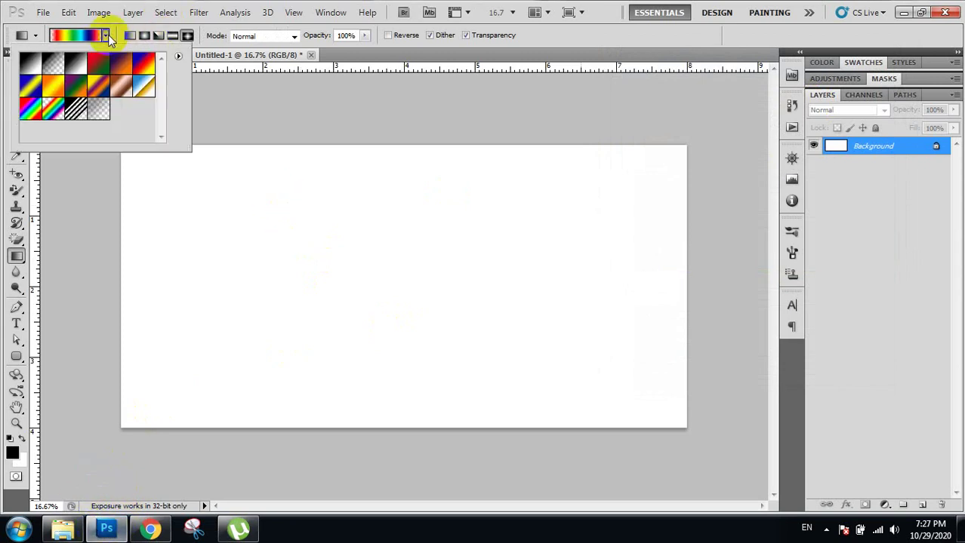
pyautogui.click(179, 56)
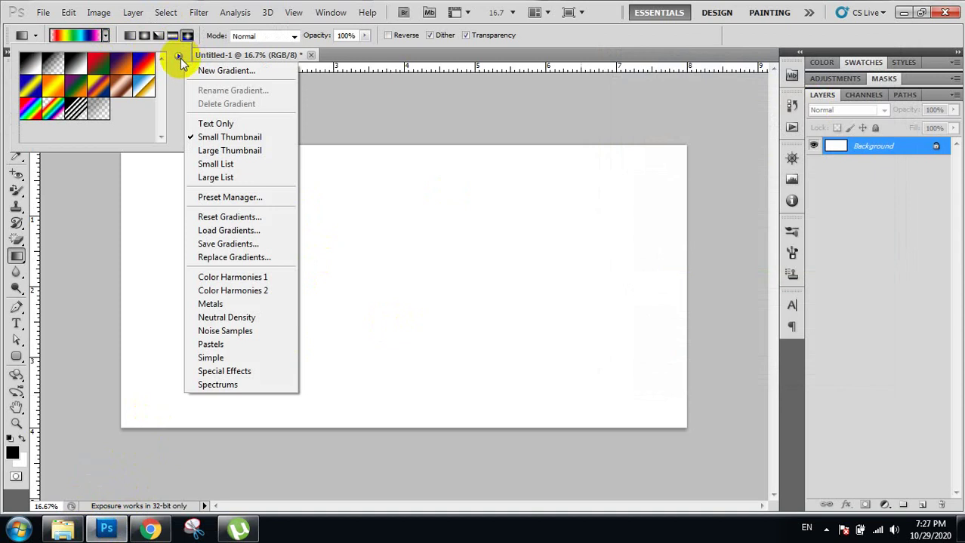
pyautogui.click(238, 278)
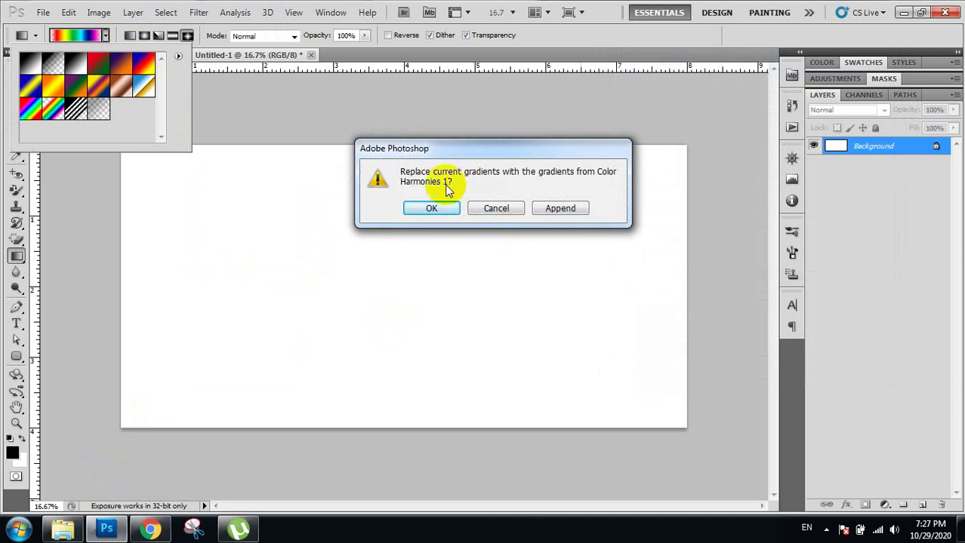
pyautogui.click(560, 208)
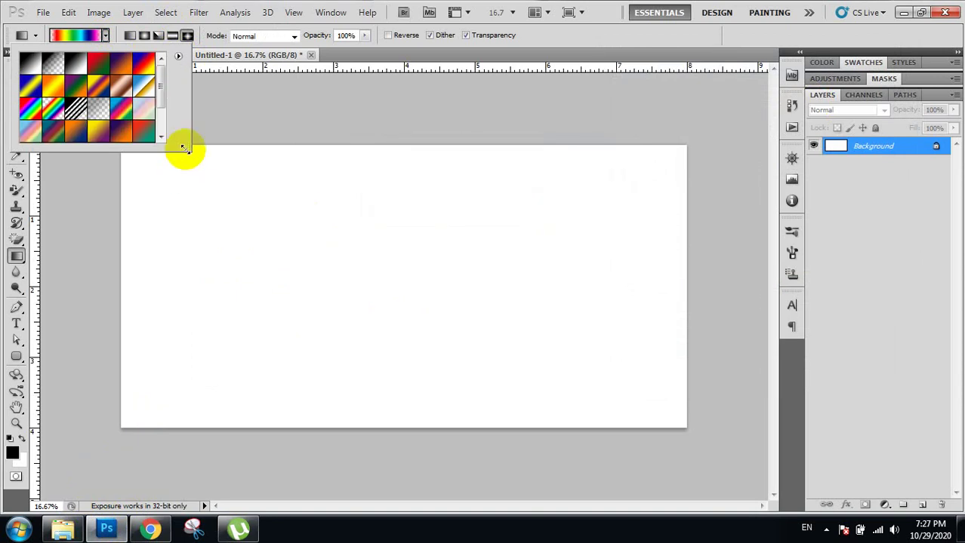
pyautogui.moveTo(187, 150); pyautogui.dragTo(190, 169)
pyautogui.moveTo(197, 250); pyautogui.dragTo(202, 315)
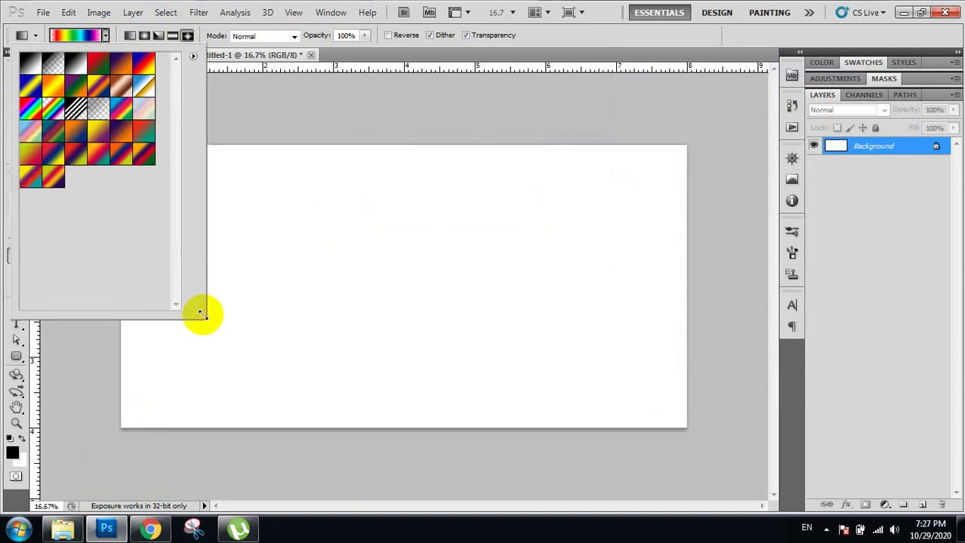
# Append Color Harmonies 2 and Metals, then draw a black-to-white gradient across the canvas
pyautogui.click(193, 61)
pyautogui.click(233, 287)
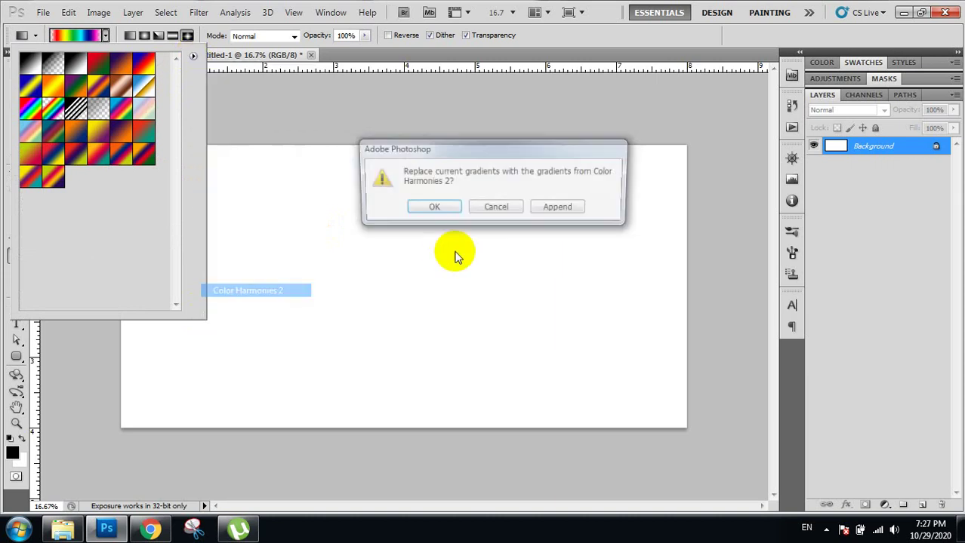
pyautogui.click(560, 208)
pyautogui.click(194, 57)
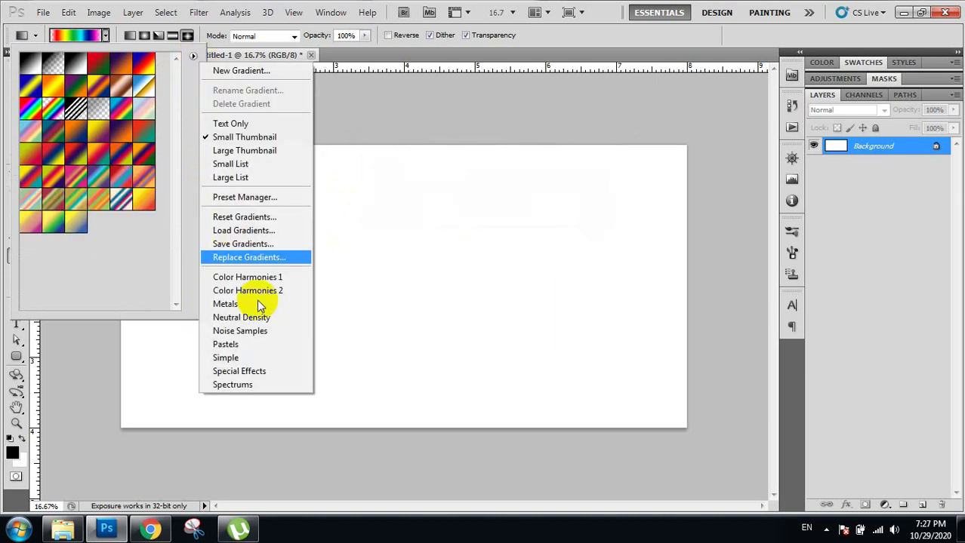
pyautogui.click(257, 299)
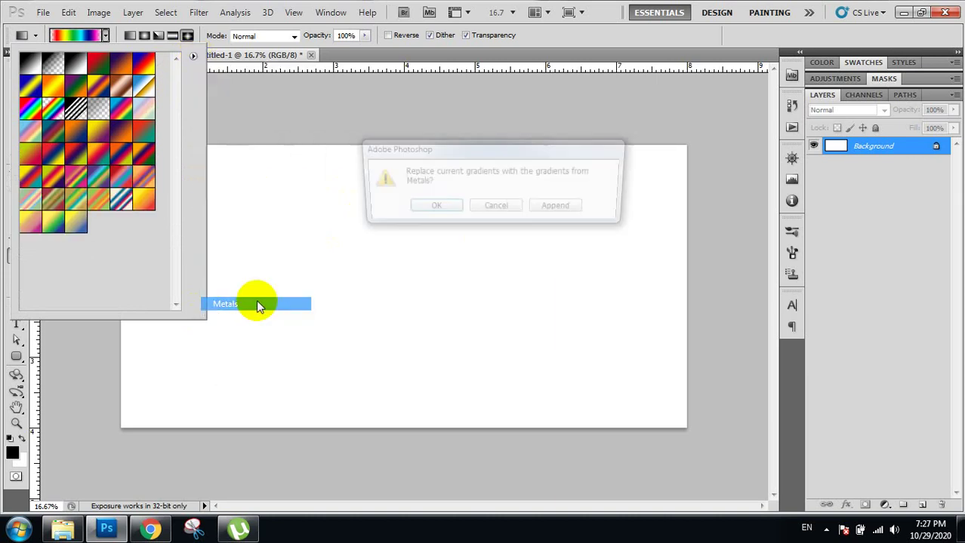
pyautogui.click(548, 210)
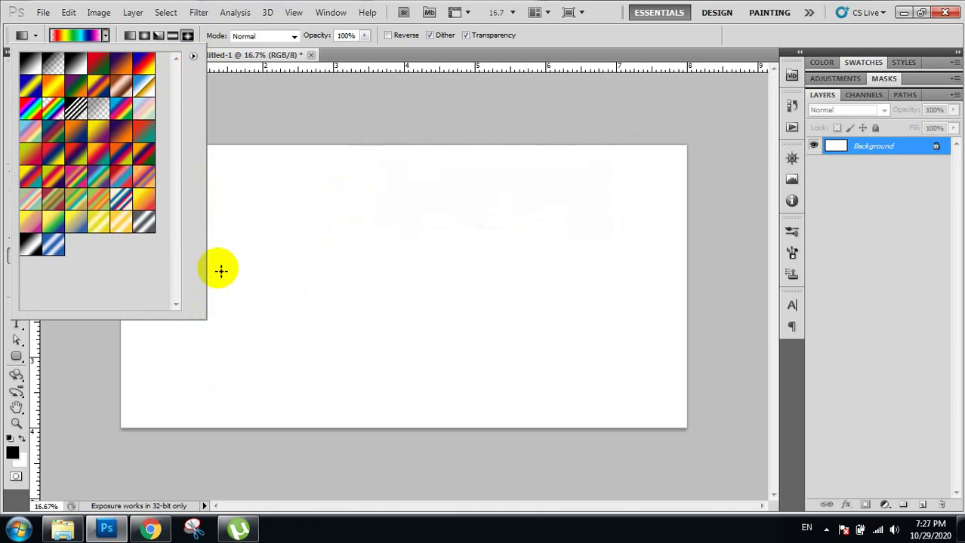
pyautogui.click(30, 244)
pyautogui.moveTo(253, 244)
pyautogui.mouseDown()
pyautogui.moveTo(541, 262)
pyautogui.moveTo(620, 249)
pyautogui.mouseUp()
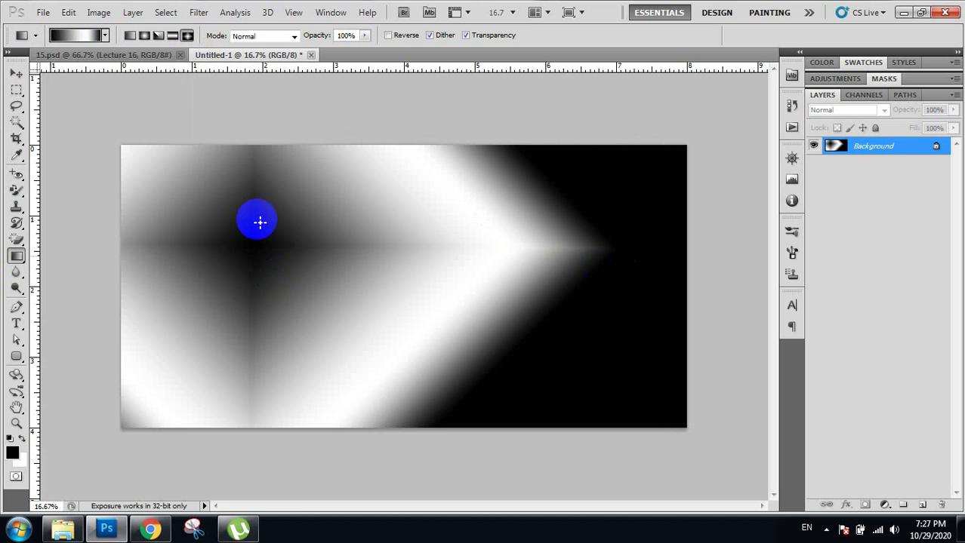
# Undo the diamond gradient to leave the canvas white, and append the Neutral Density gradients
pyautogui.moveTo(334, 258); pyautogui.dragTo(413, 261)
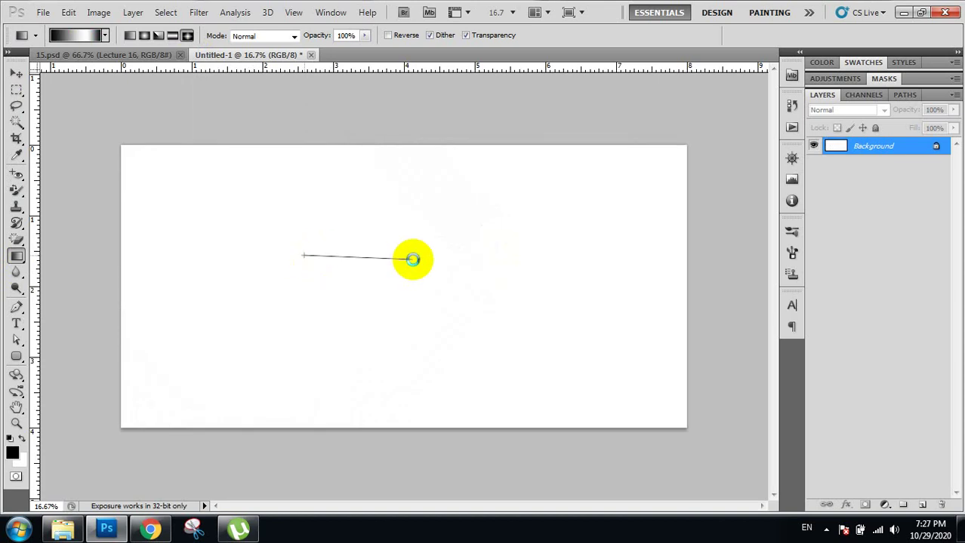
pyautogui.hotkey('ctrl', 'BackSpace')
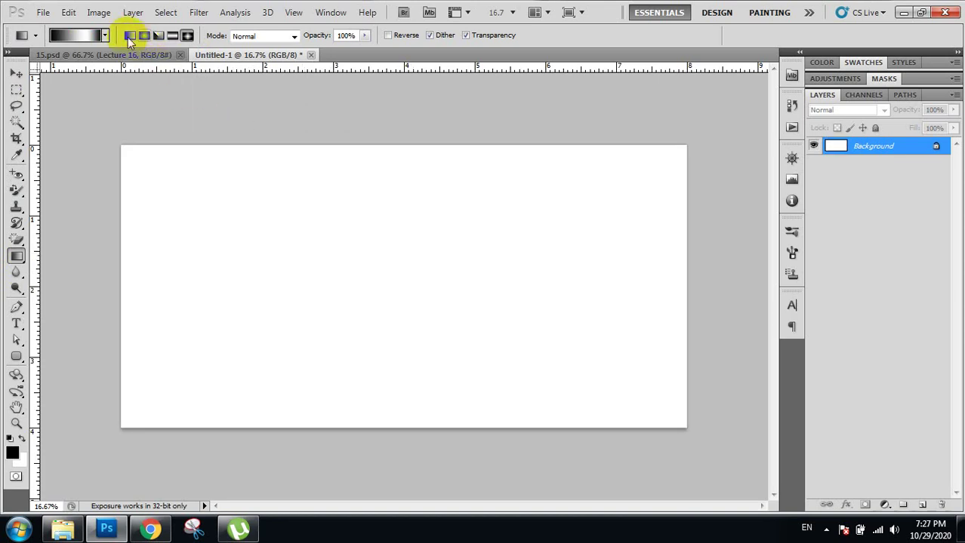
pyautogui.click(105, 35)
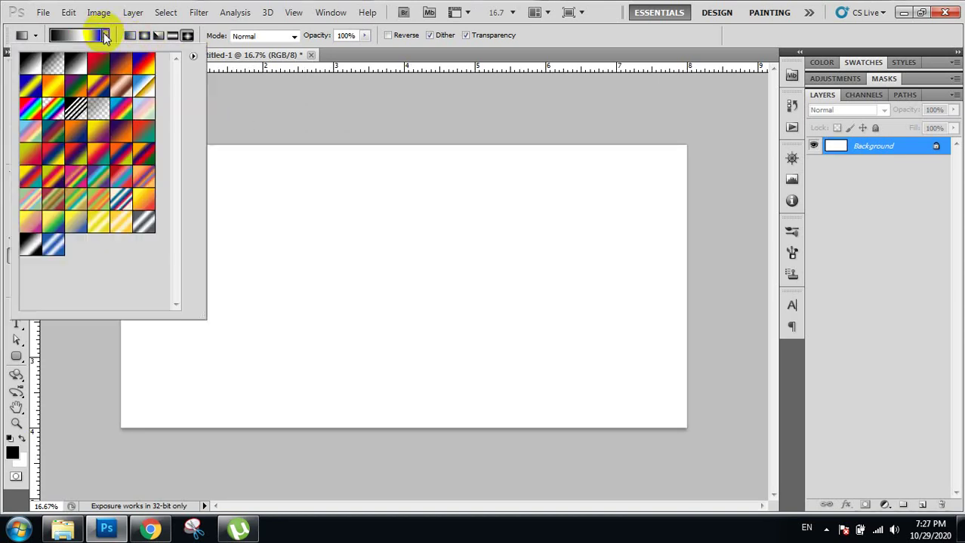
pyautogui.click(193, 56)
pyautogui.click(239, 317)
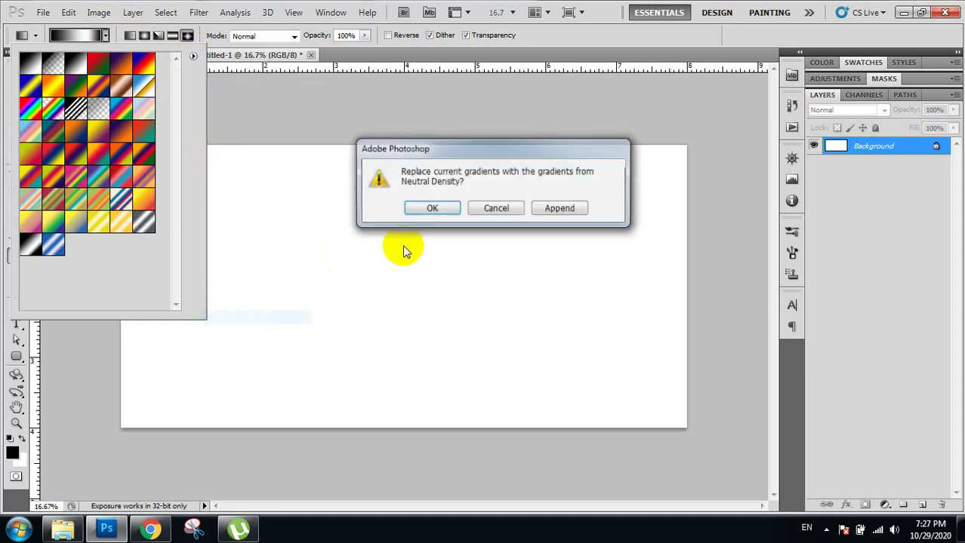
pyautogui.click(559, 209)
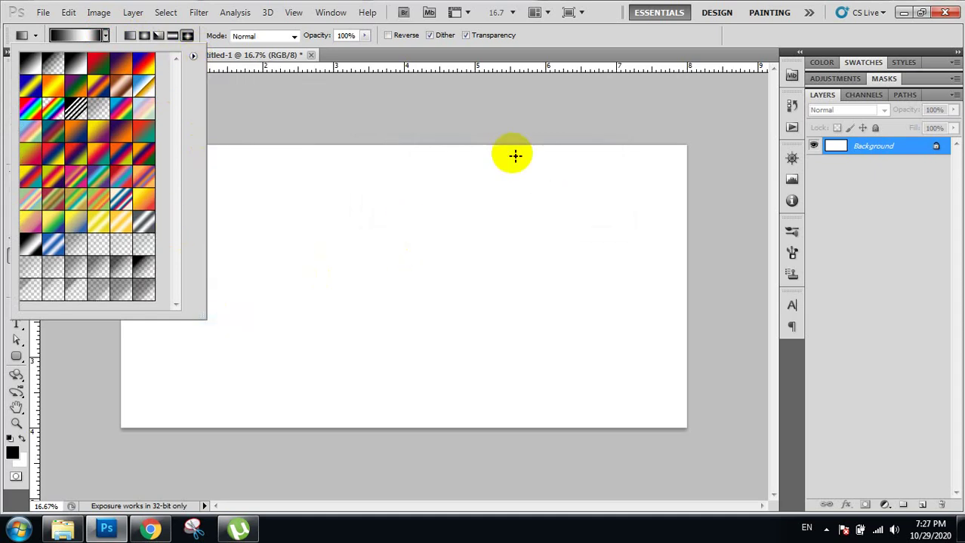
# Append the Special Effects gradients, select the Spectrum rainbow gradient, and return to Explorer
pyautogui.click(194, 59)
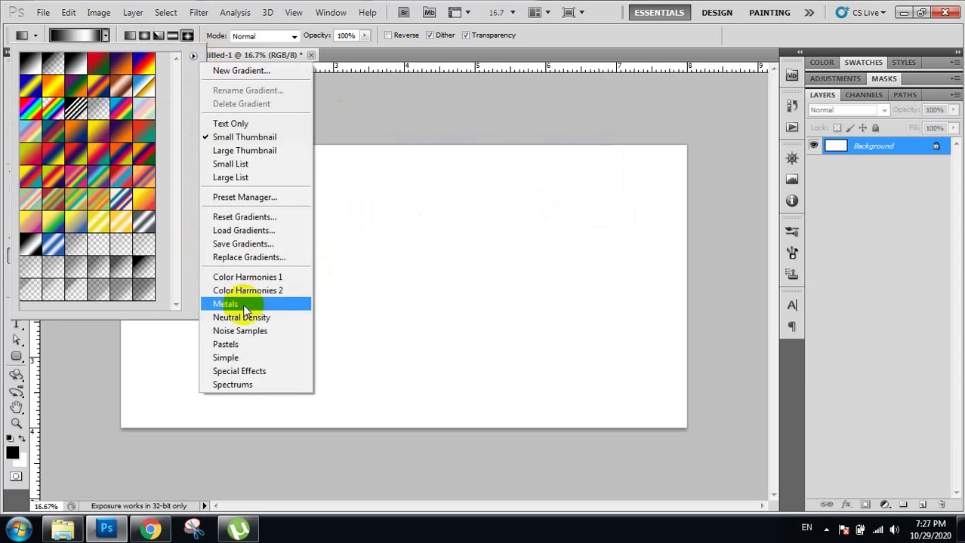
pyautogui.click(251, 371)
pyautogui.click(559, 208)
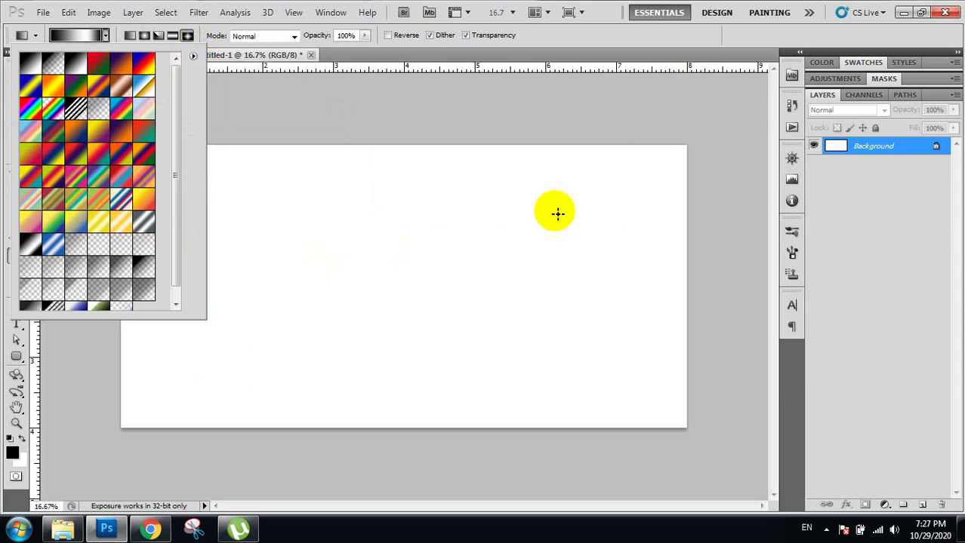
pyautogui.moveTo(175, 204); pyautogui.dragTo(195, 82)
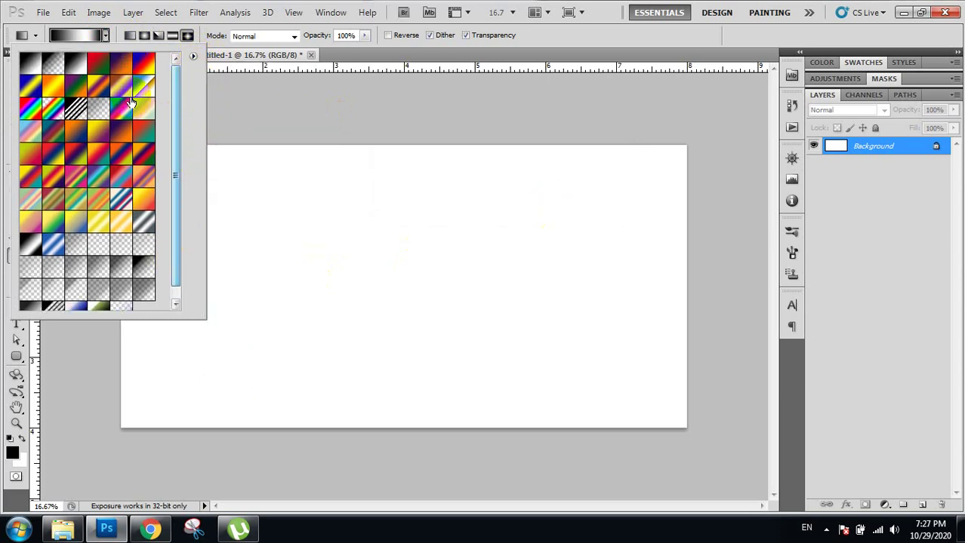
pyautogui.click(121, 109)
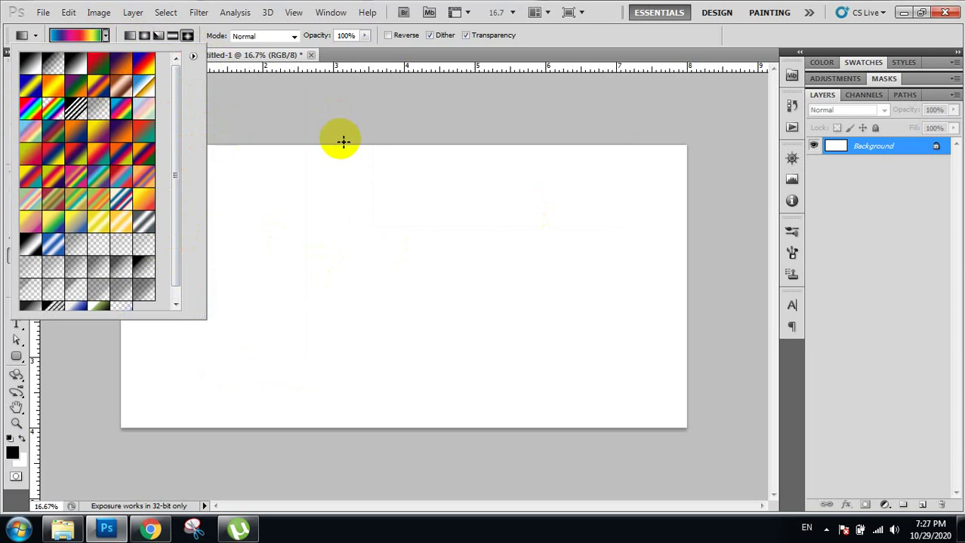
pyautogui.click(352, 101)
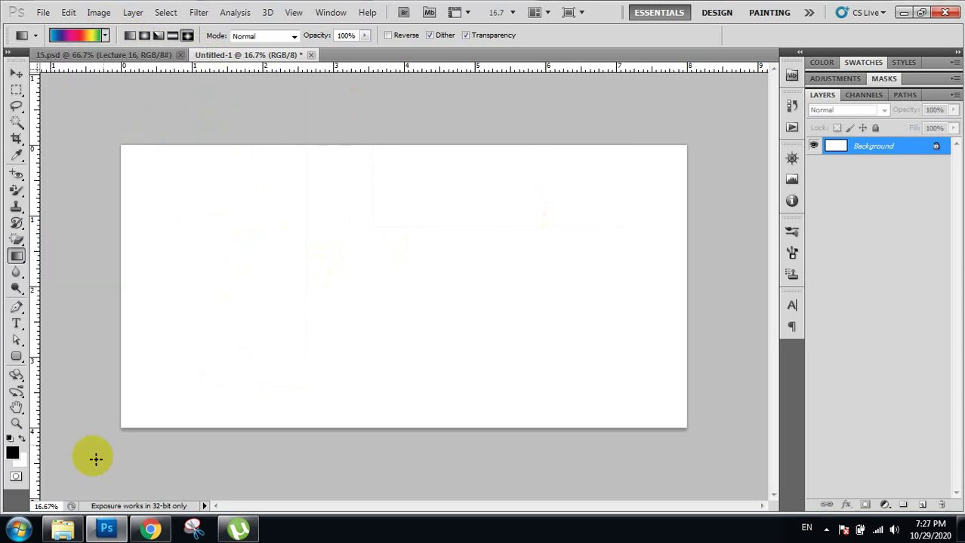
pyautogui.click(65, 535)
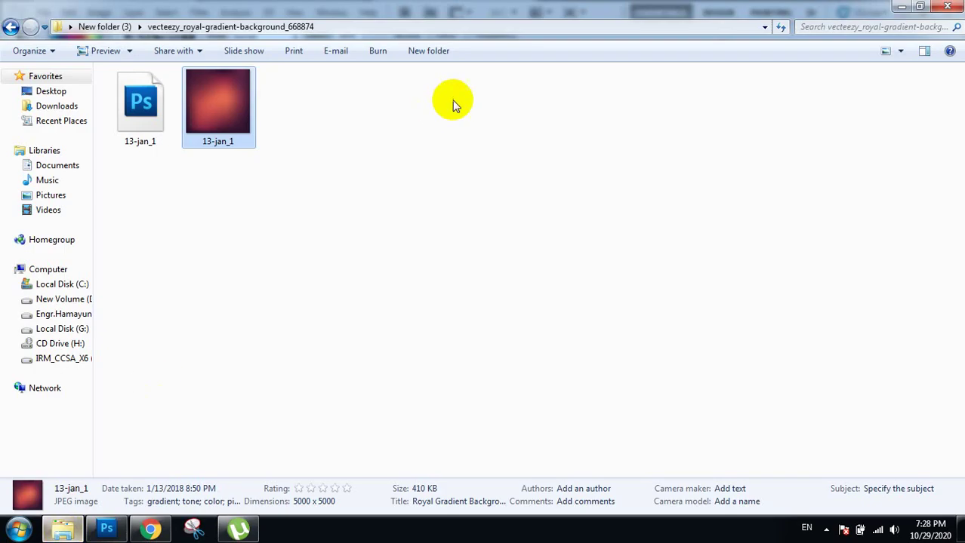
# Drag Cute Girls Wallpapers HD wallpapers.jpg from New folder (3) into Photoshop to open it
pyautogui.click(9, 27)
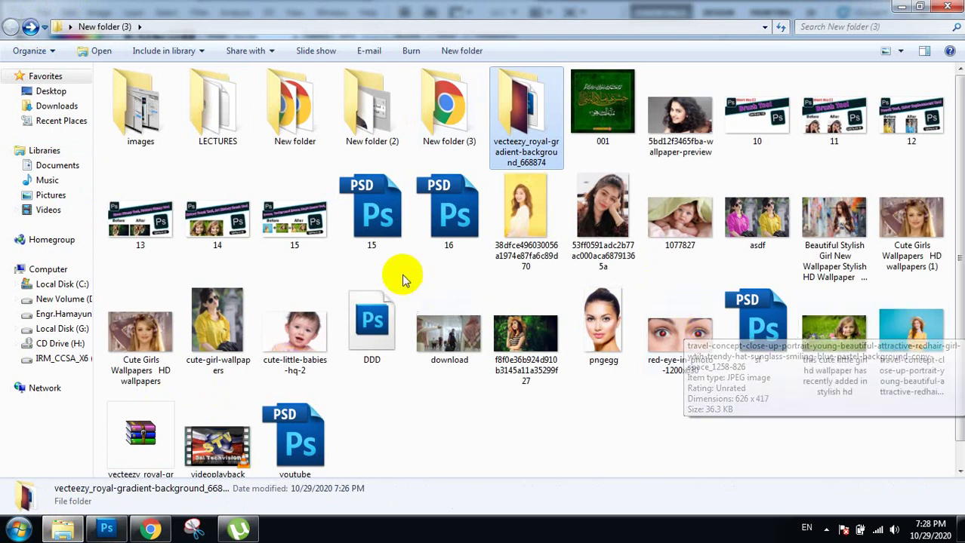
pyautogui.click(140, 332)
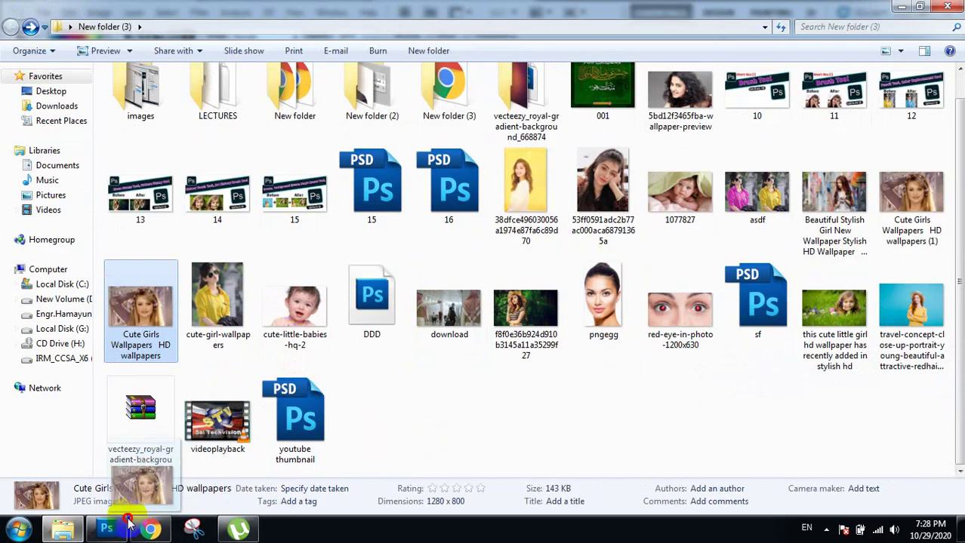
pyautogui.moveTo(348, 467)
pyautogui.mouseDown()
pyautogui.moveTo(450, 190)
pyautogui.moveTo(476, 58)
pyautogui.mouseUp()
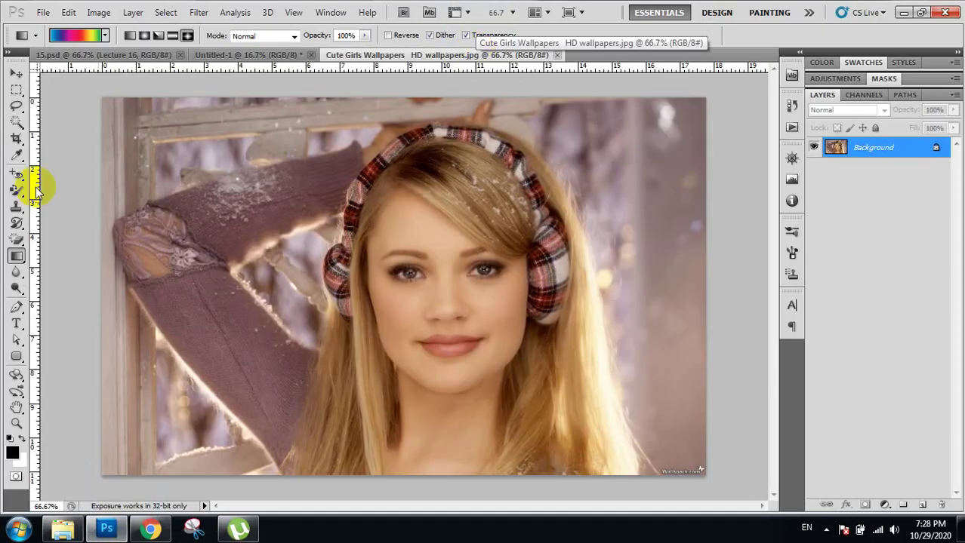
# Undo an opaque rainbow gradient on the photo and lower gradient opacity to 23%
pyautogui.moveTo(111, 179); pyautogui.dragTo(423, 194)
pyautogui.hotkey('ctrl', 'z')
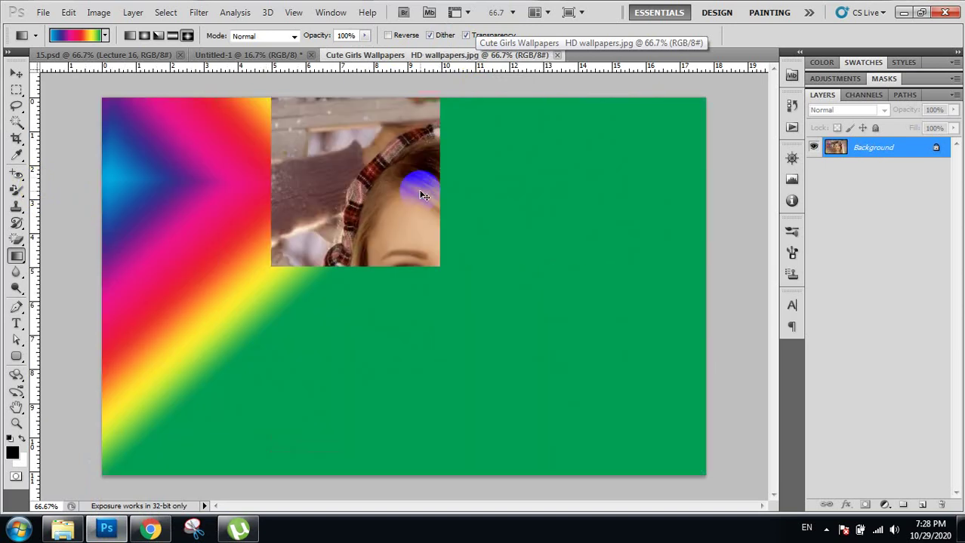
pyautogui.click(365, 36)
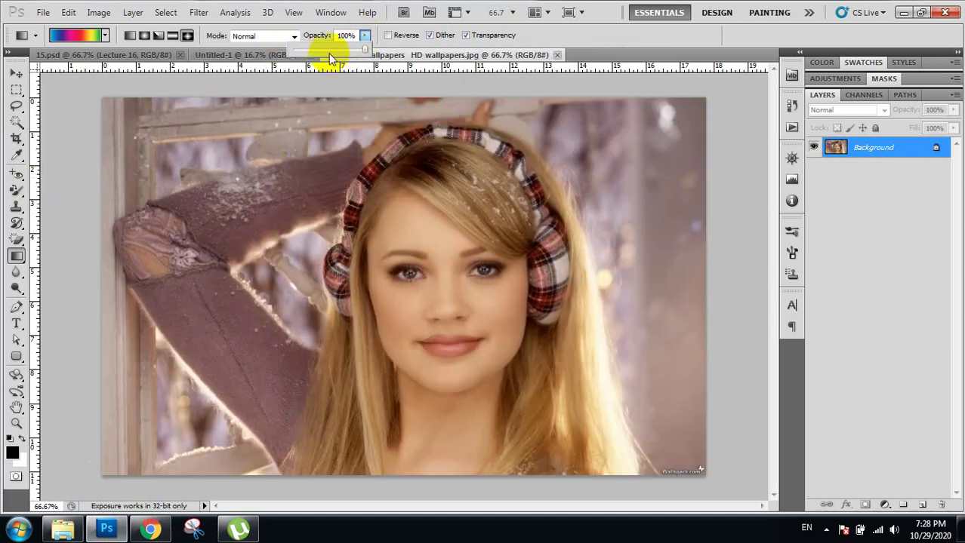
pyautogui.moveTo(311, 52); pyautogui.dragTo(308, 49)
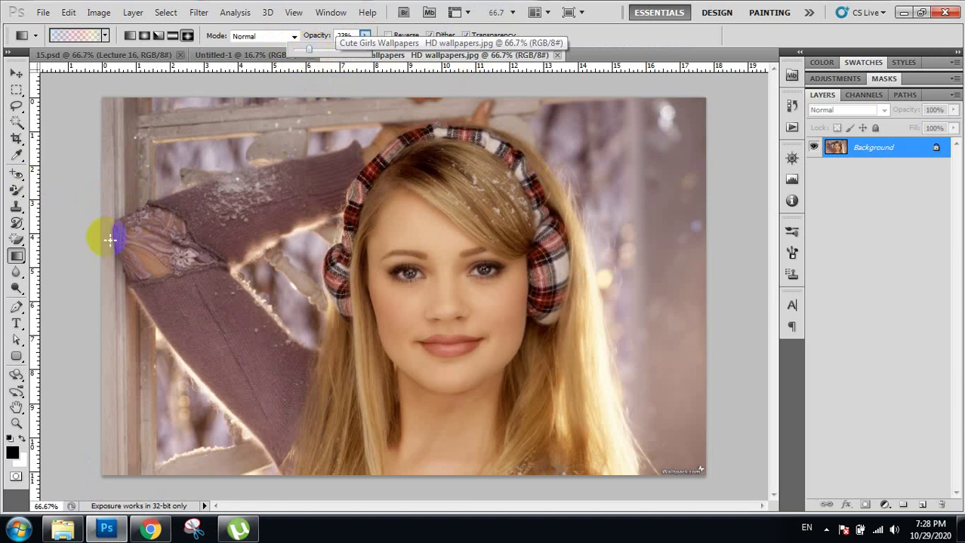
# Try a faint 23% rainbow wash on the photo, undo it, and bring Untitled-1 forward
pyautogui.moveTo(113, 231); pyautogui.dragTo(751, 274)
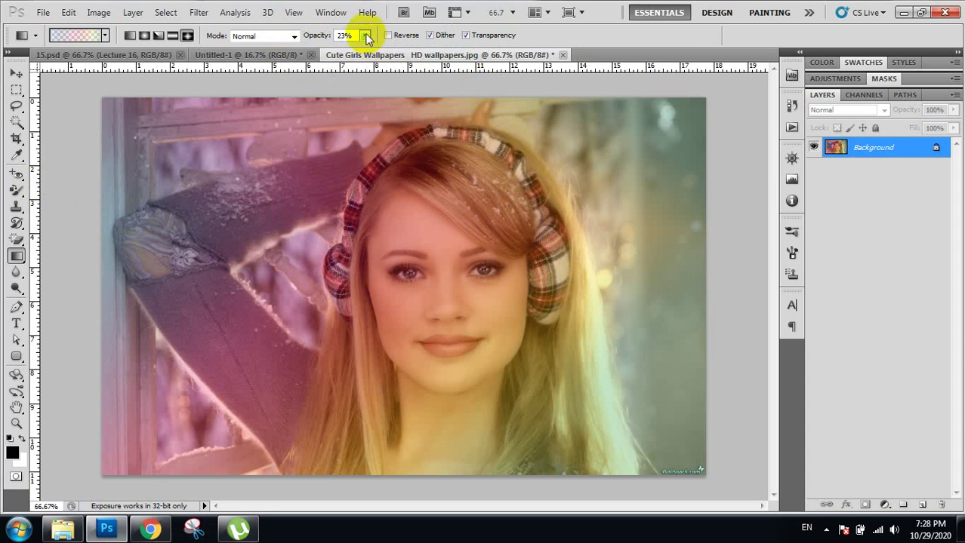
pyautogui.hotkey('ctrl', 'z')
pyautogui.rightClick(17, 255)
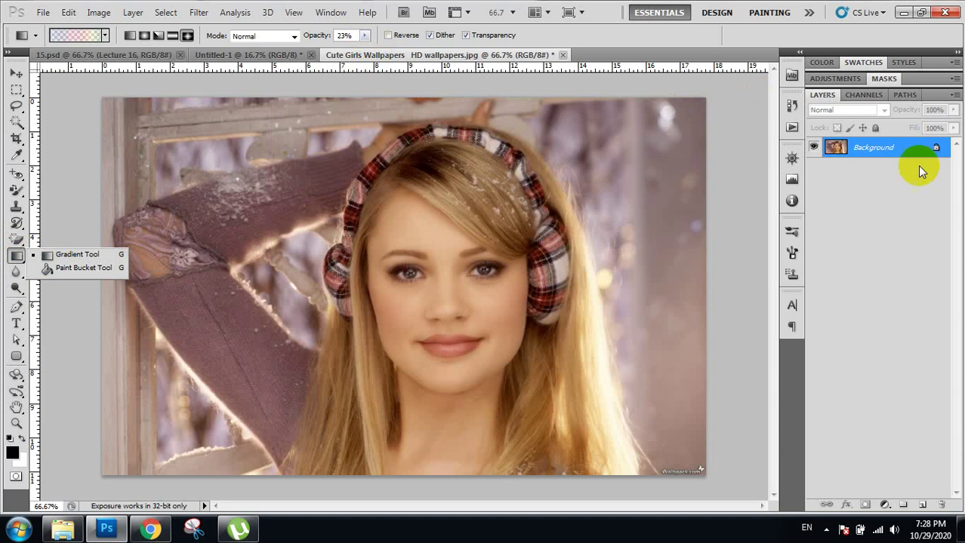
pyautogui.click(280, 61)
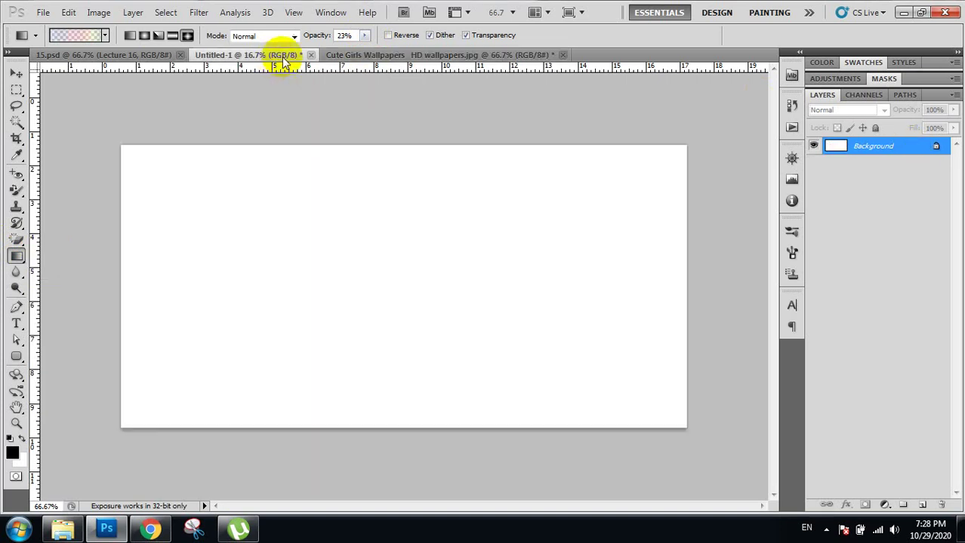
# Switch to the Paint Bucket Tool and fill the blank canvas with black
pyautogui.rightClick(17, 256)
pyautogui.click(73, 270)
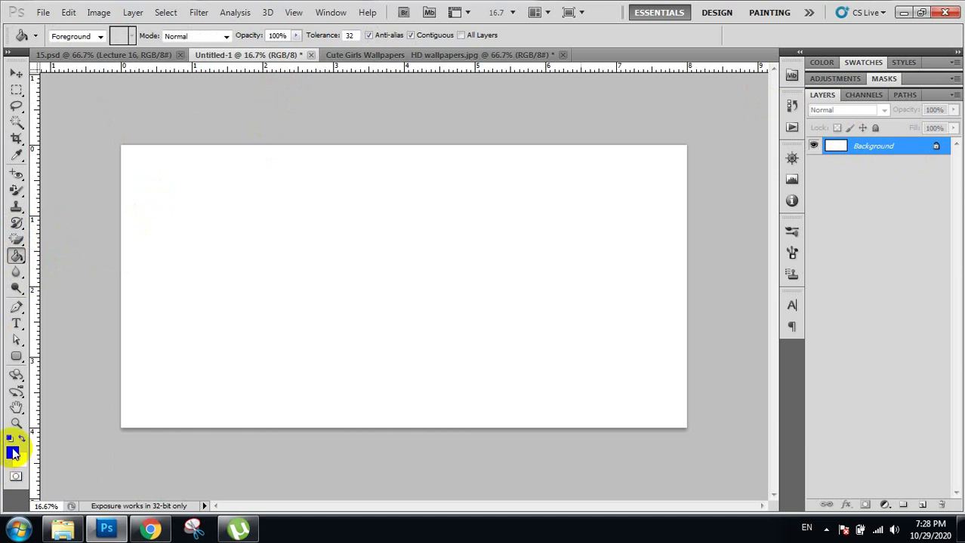
pyautogui.click(341, 244)
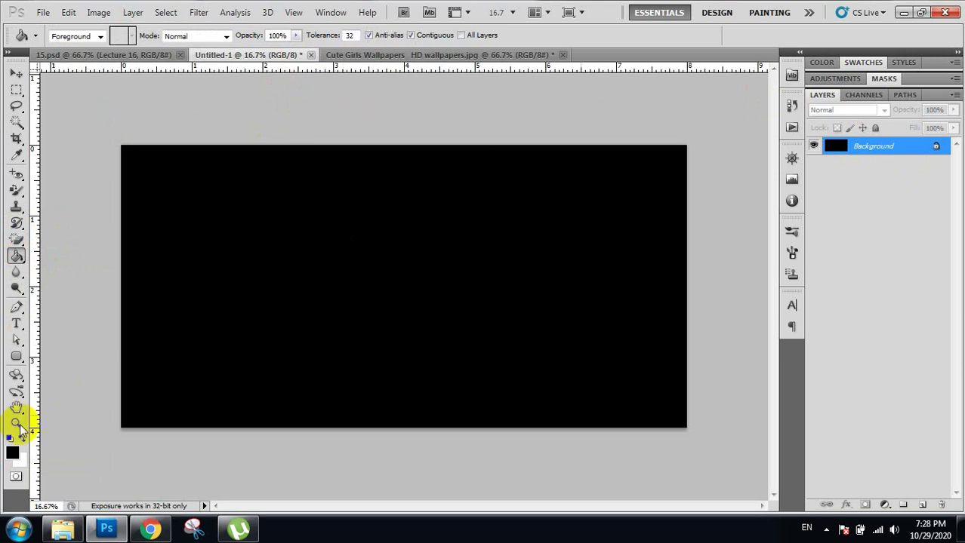
# Set the foreground colour to a deep blue and refill the canvas with it
pyautogui.click(12, 453)
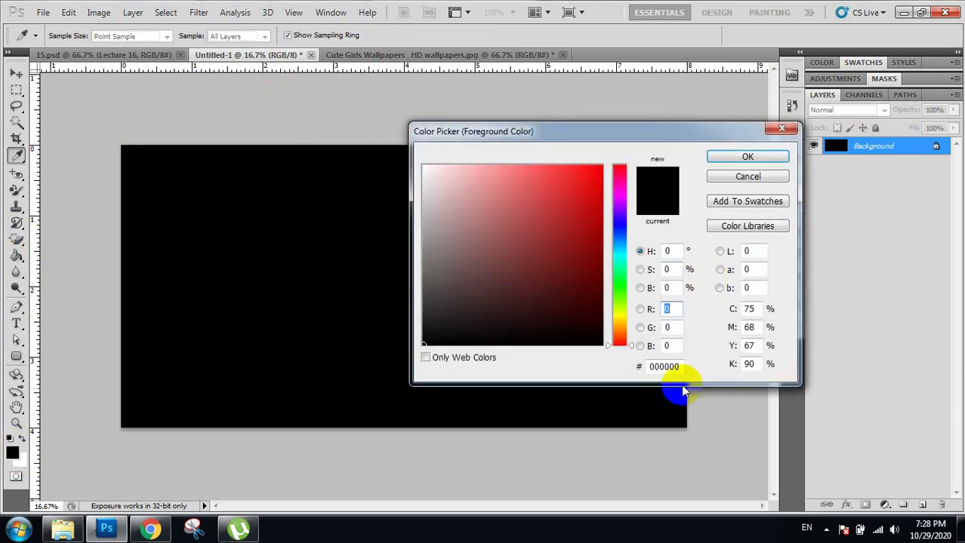
pyautogui.moveTo(615, 262)
pyautogui.mouseDown()
pyautogui.moveTo(615, 232)
pyautogui.moveTo(588, 217)
pyautogui.mouseUp()
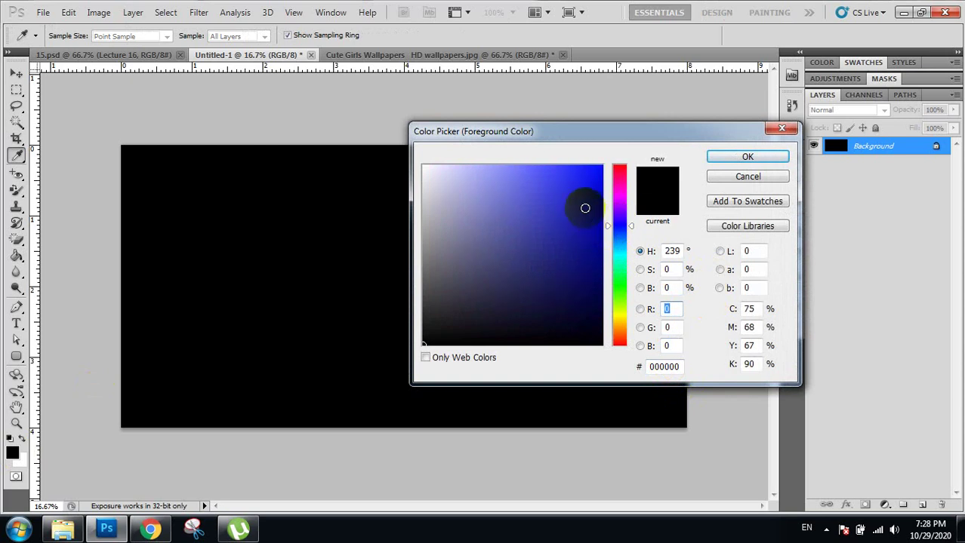
pyautogui.click(726, 160)
pyautogui.press('g')
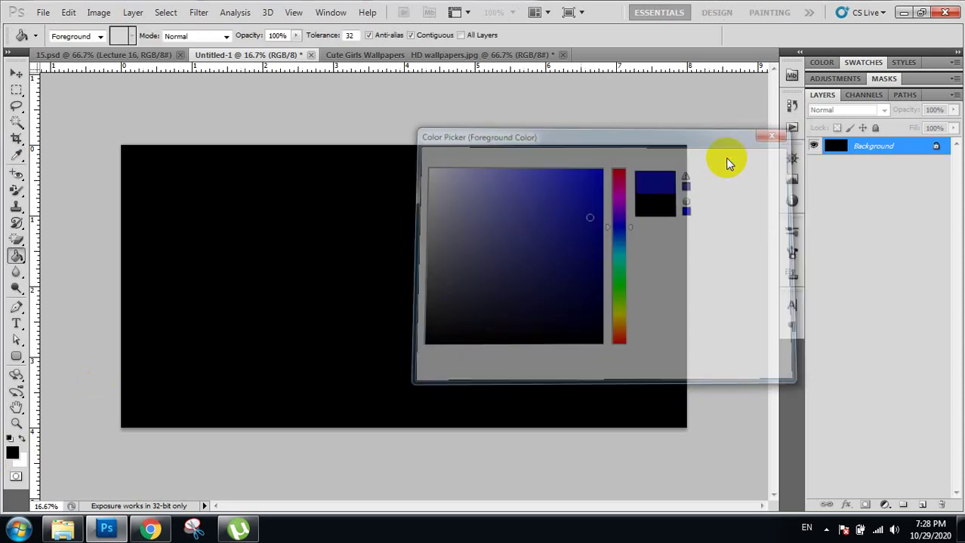
pyautogui.click(439, 259)
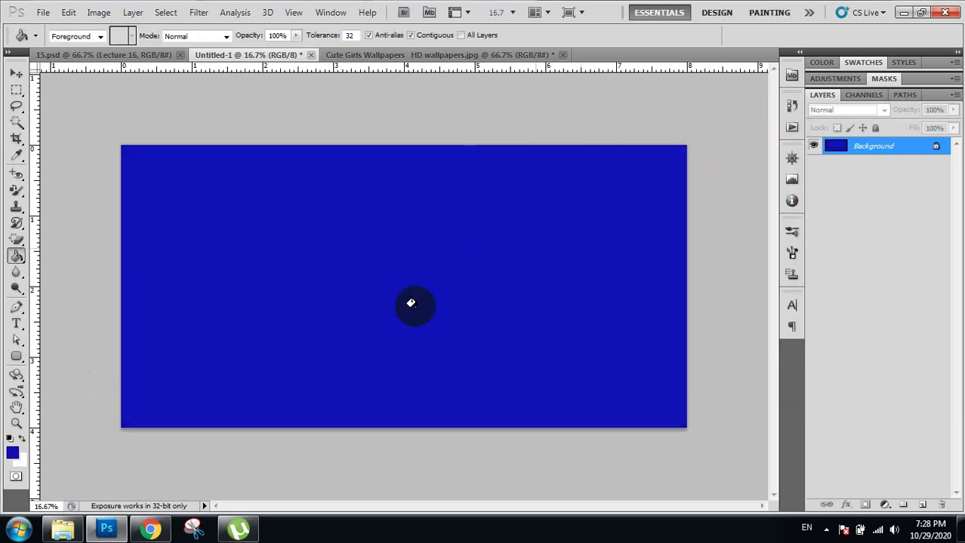